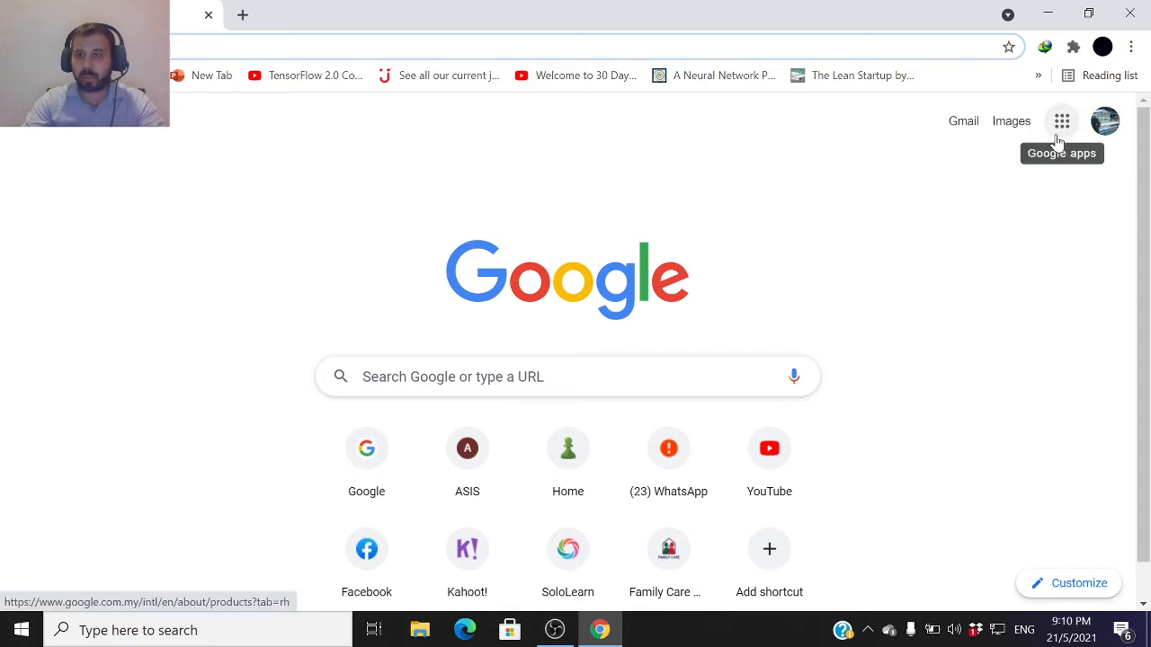
# Open Google Forms from the Google apps launcher and start a new blank form
pyautogui.click(1061, 140)
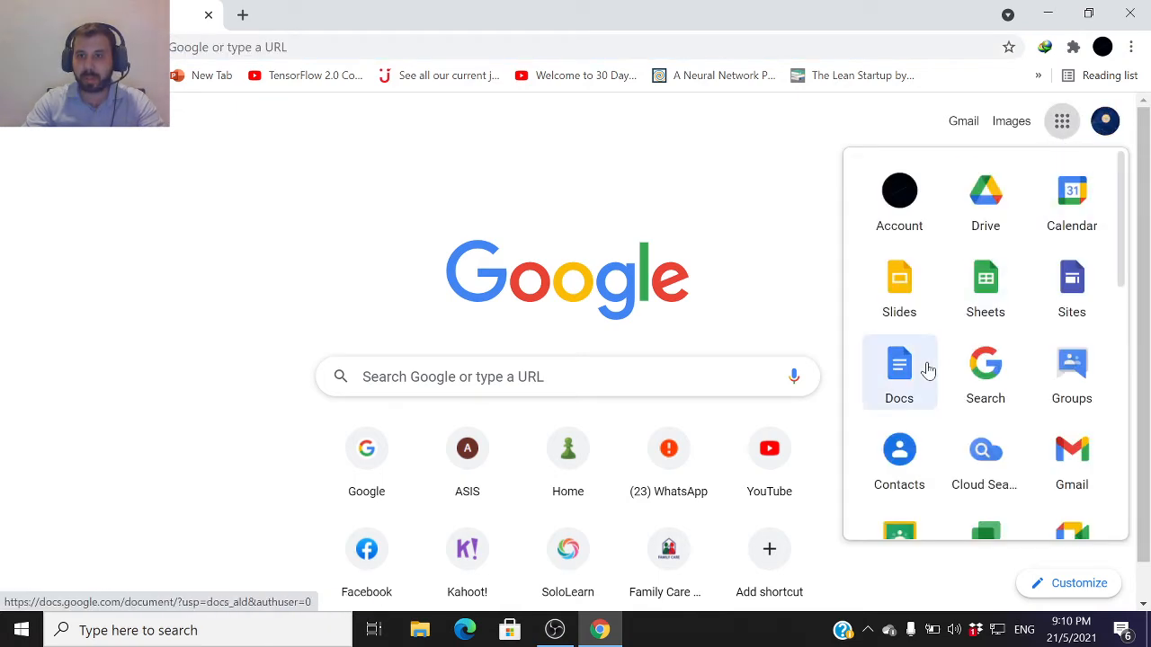
pyautogui.scroll(-5, 928, 374)
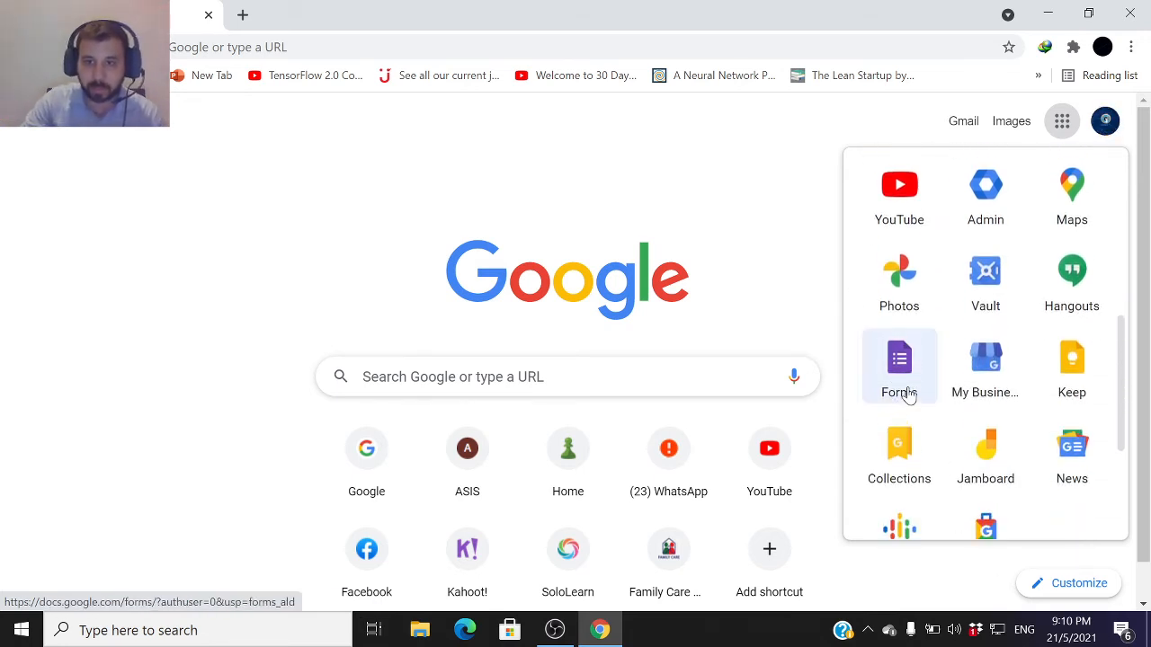
pyautogui.click(908, 392)
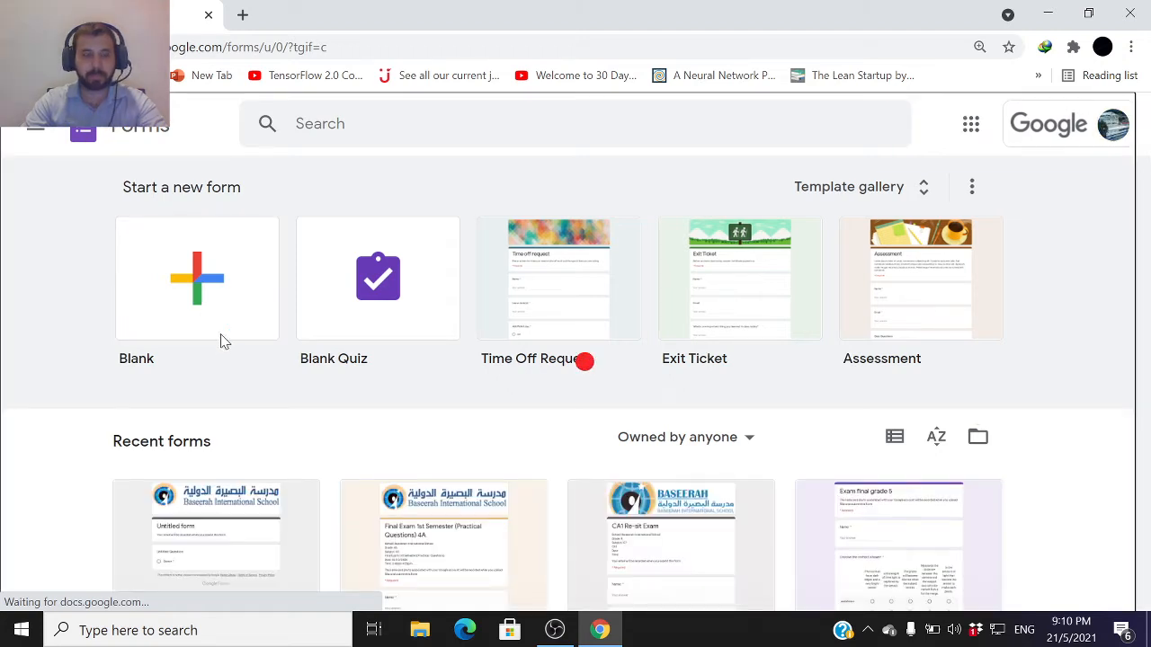
pyautogui.click(224, 347)
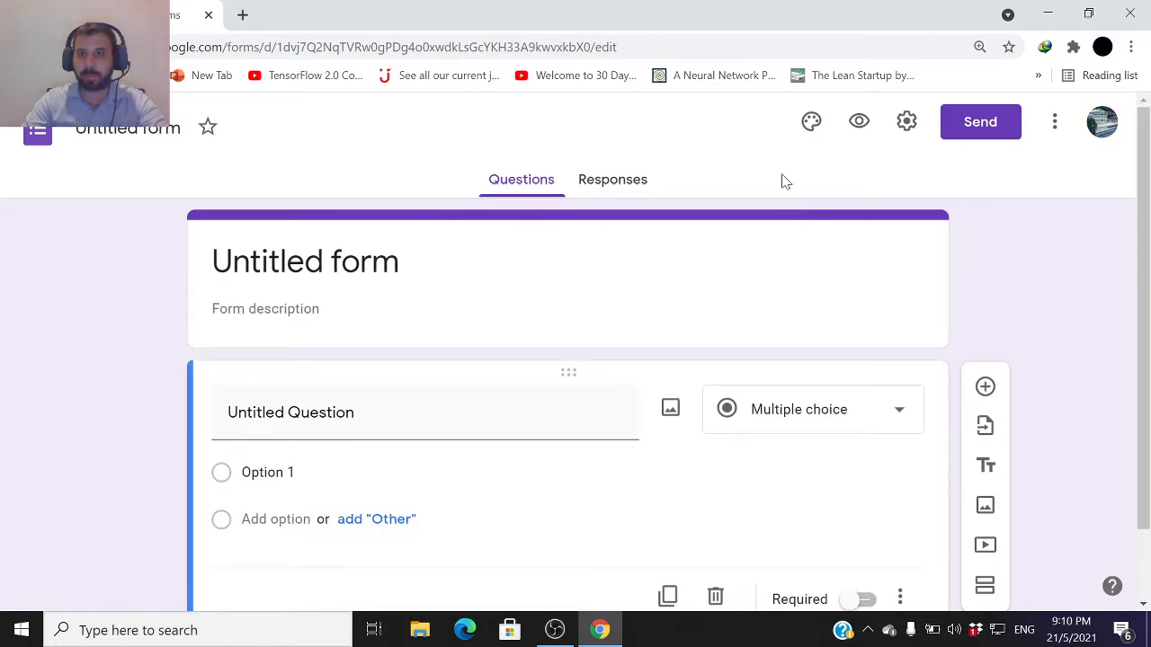
# Upload logo.png from the Desktop as the form's header image through the theme options, then close the theme panel
pyautogui.click(813, 128)
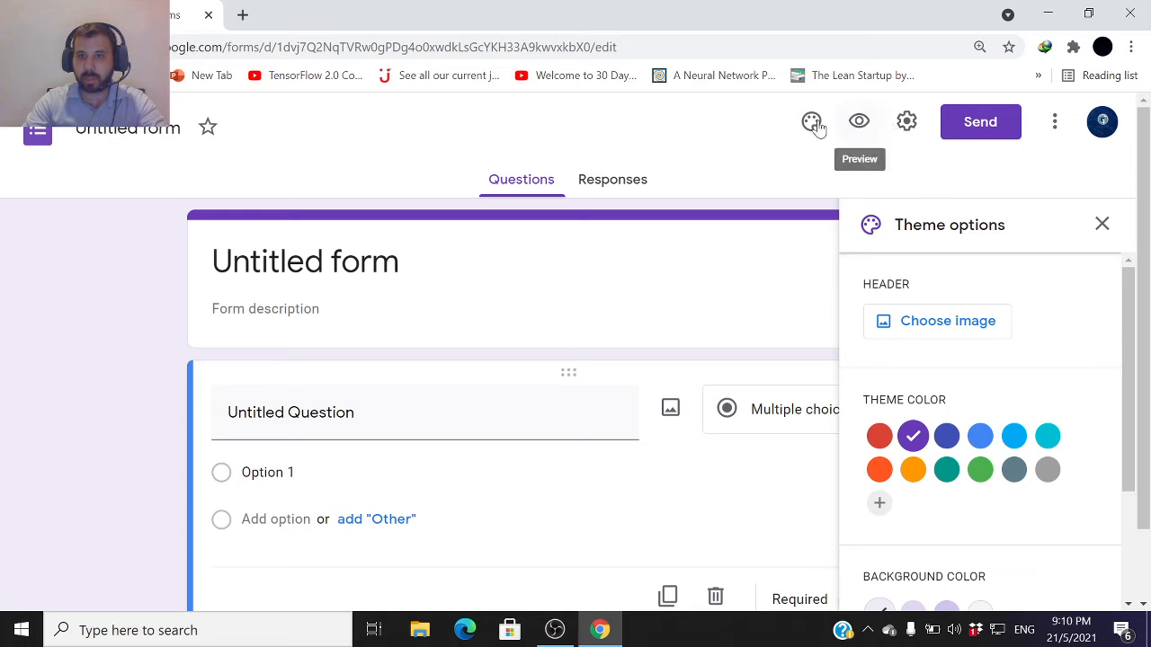
pyautogui.click(914, 325)
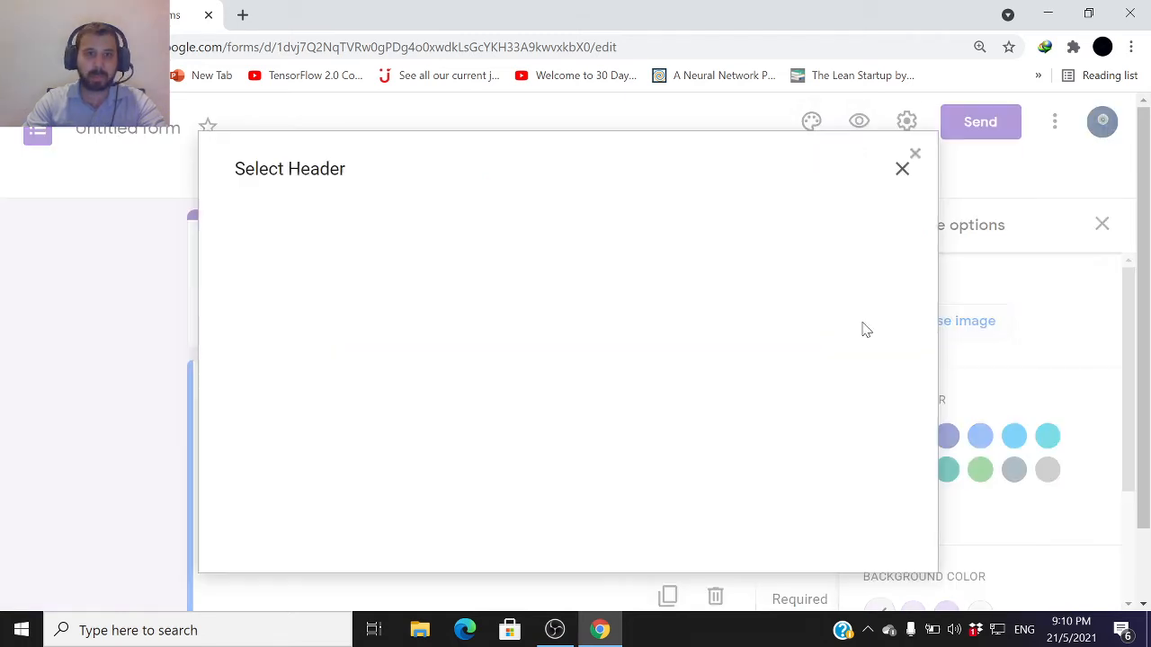
pyautogui.click(385, 236)
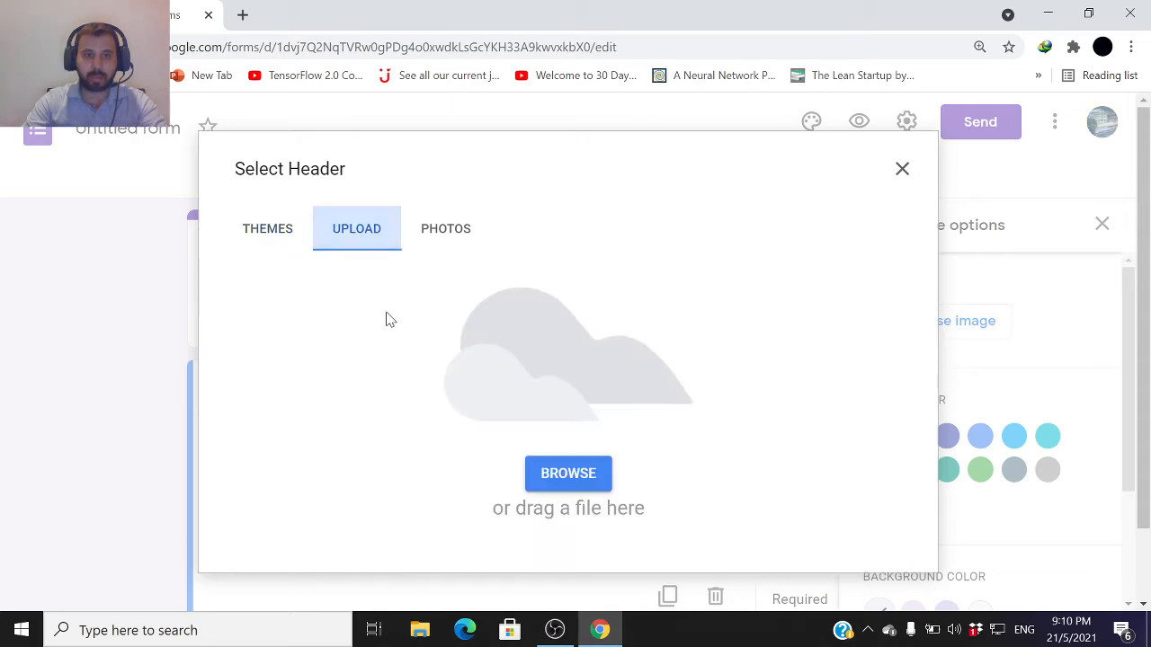
pyautogui.click(580, 484)
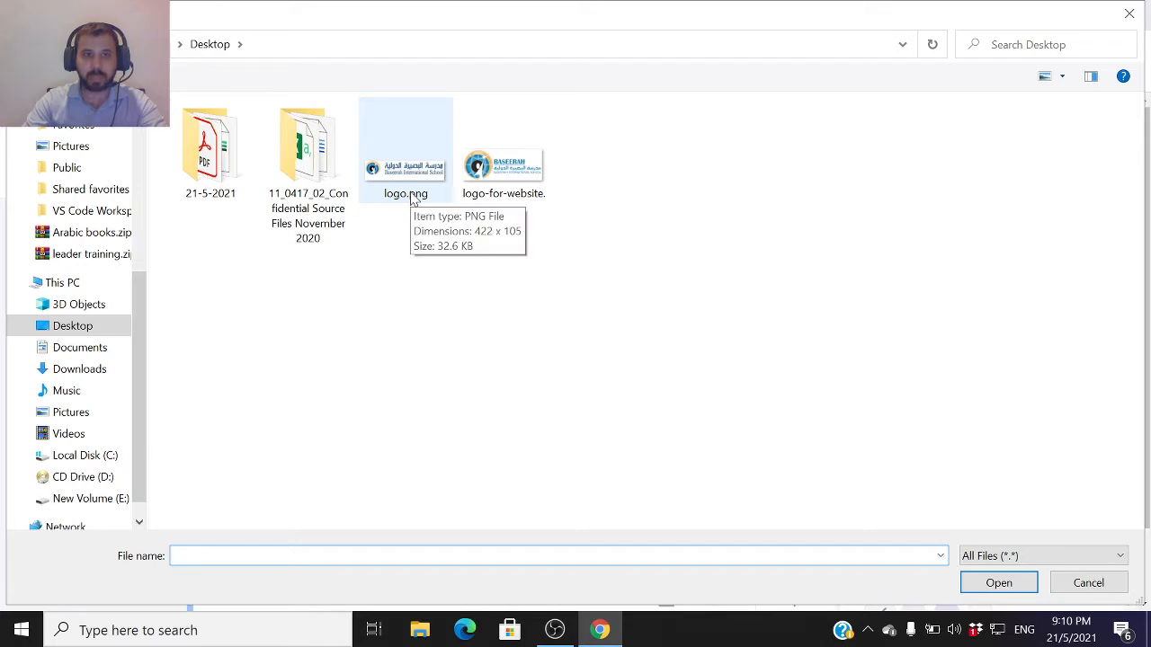
pyautogui.doubleClick(413, 200)
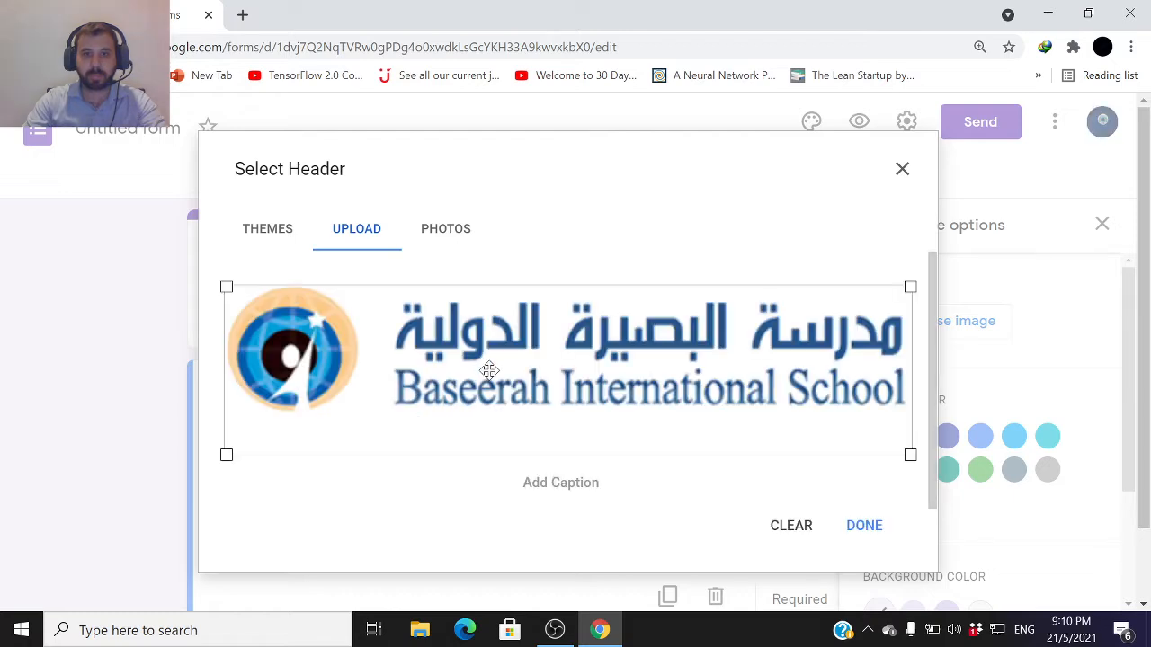
pyautogui.click(861, 524)
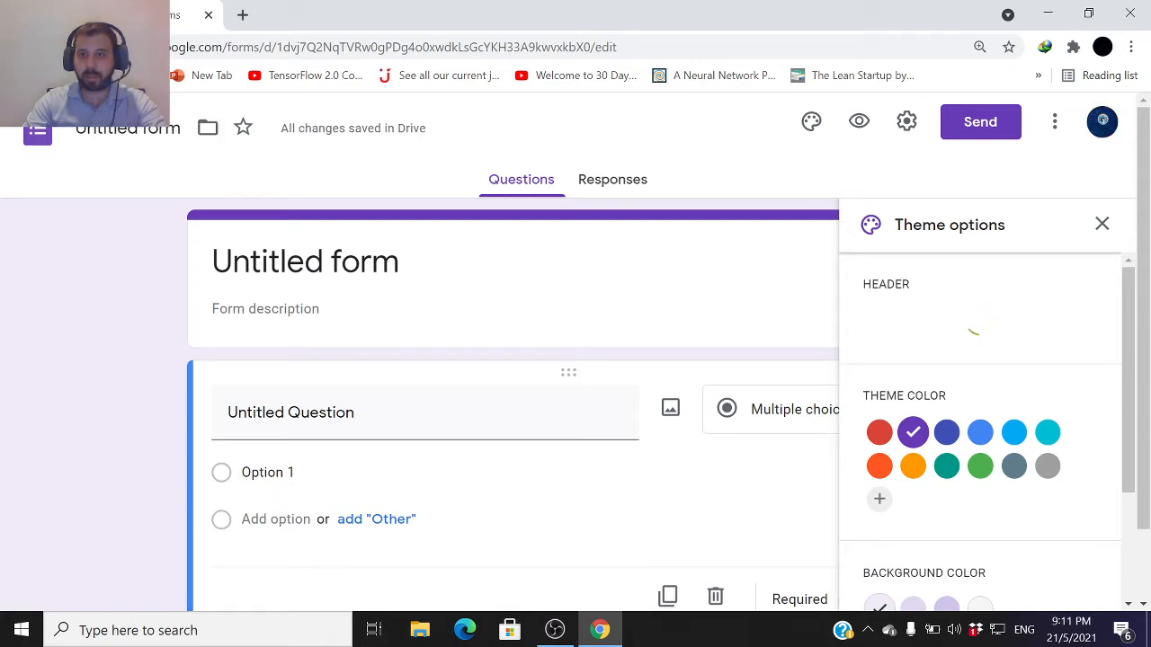
pyautogui.click(1101, 224)
# Rename the form title to Final Exam 2nd Semester (Math) 4A
pyautogui.click(297, 463)
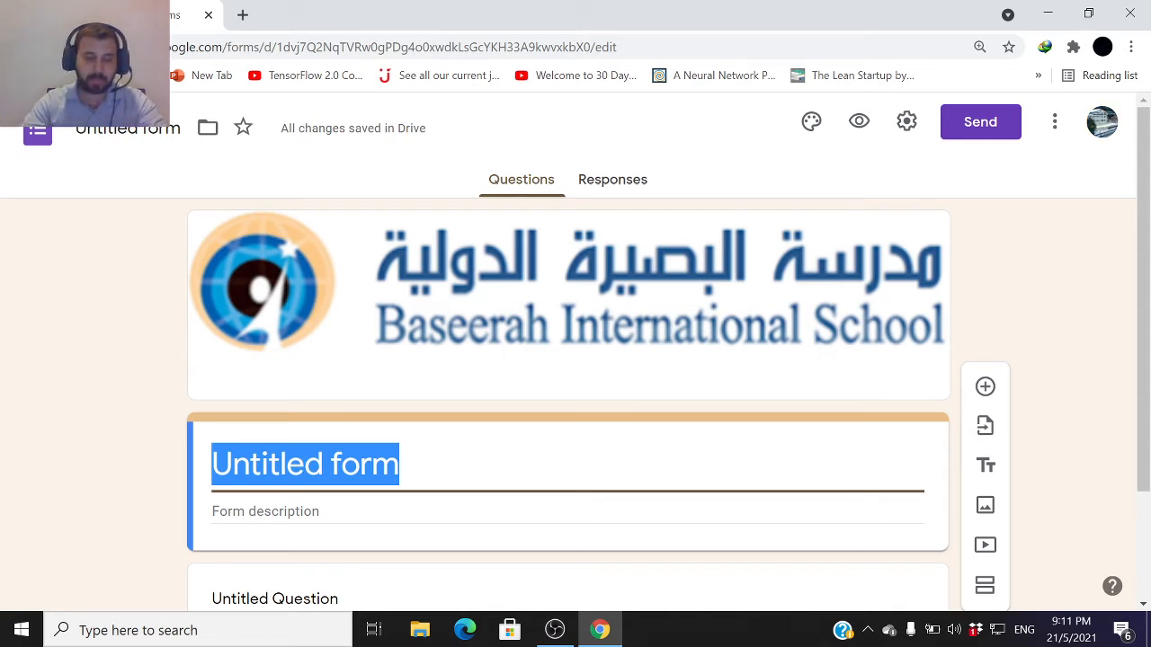
pyautogui.write('Fi')
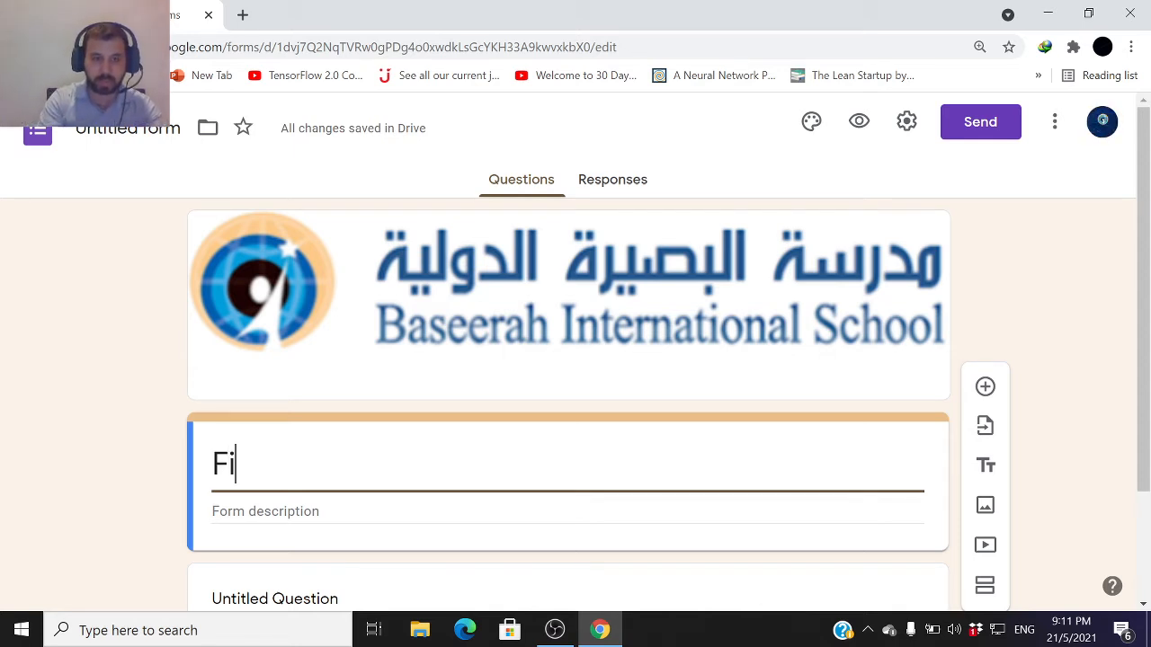
pyautogui.write('nal Ex')
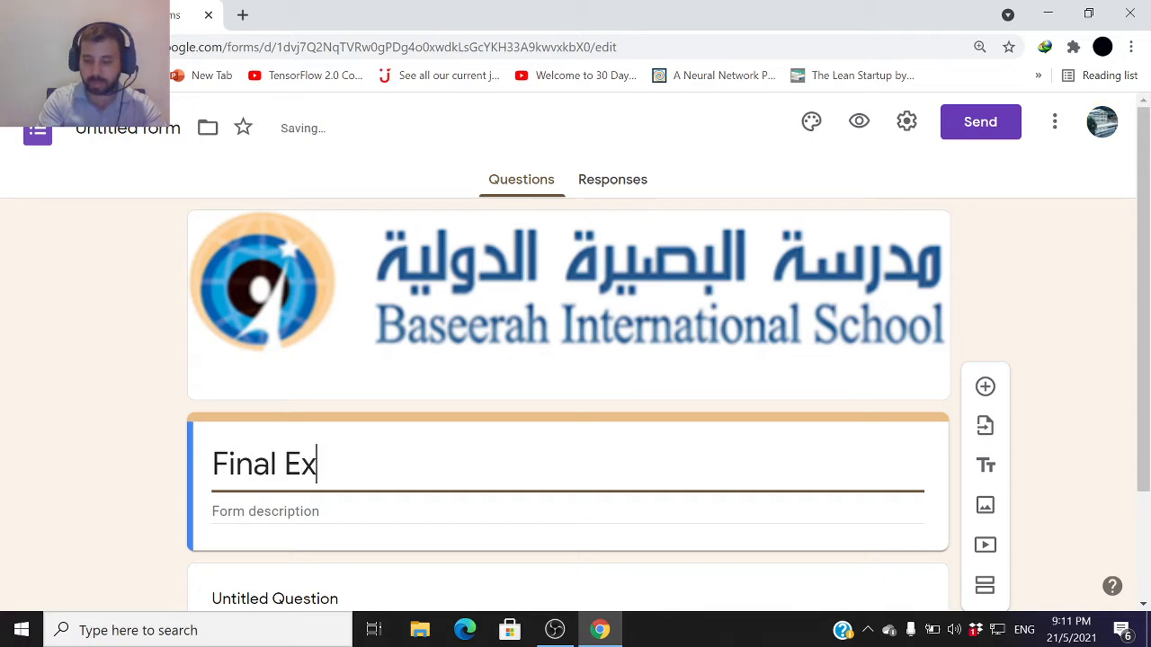
pyautogui.write('am 2')
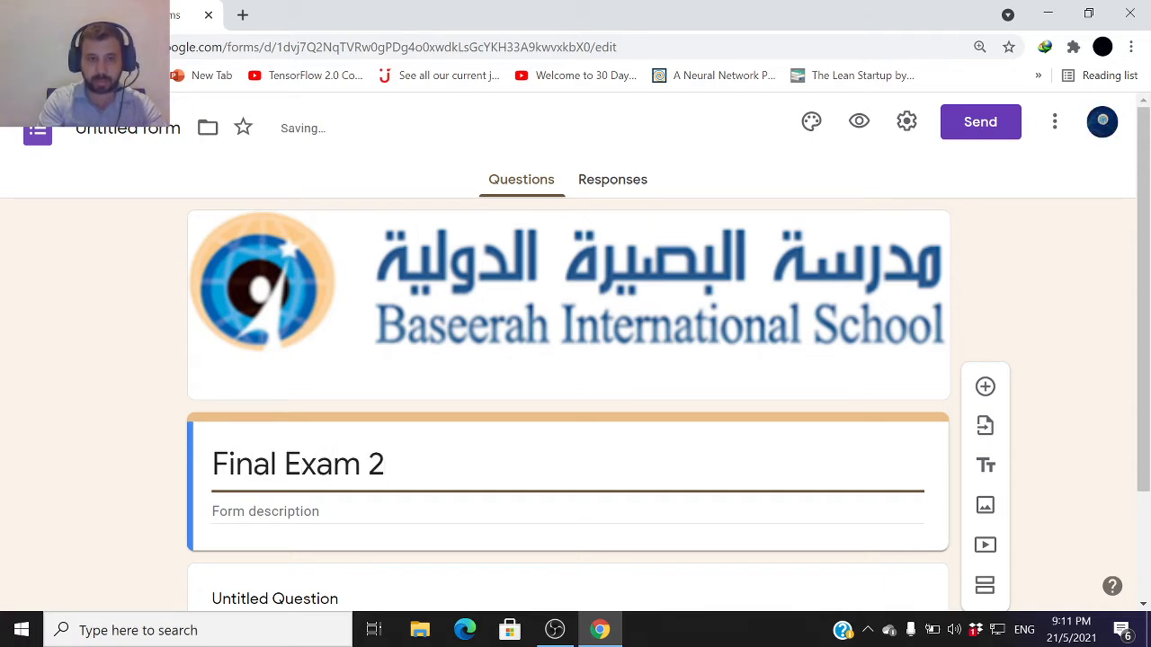
pyautogui.write('nd Se')
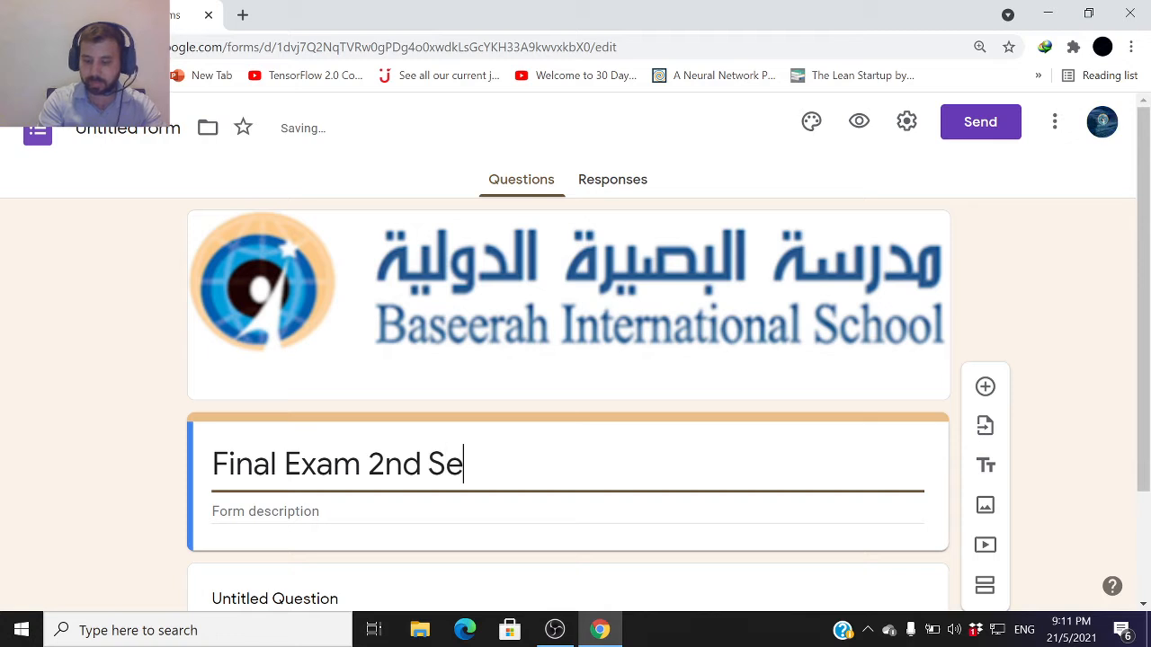
pyautogui.write('mester ')
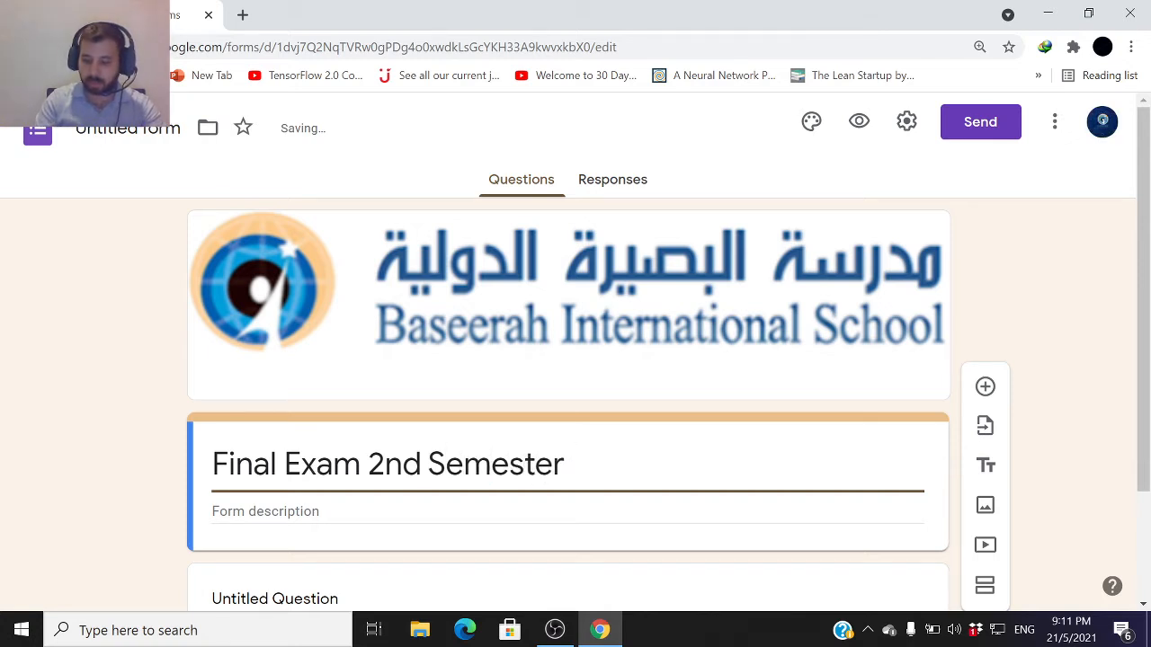
pyautogui.write('(')
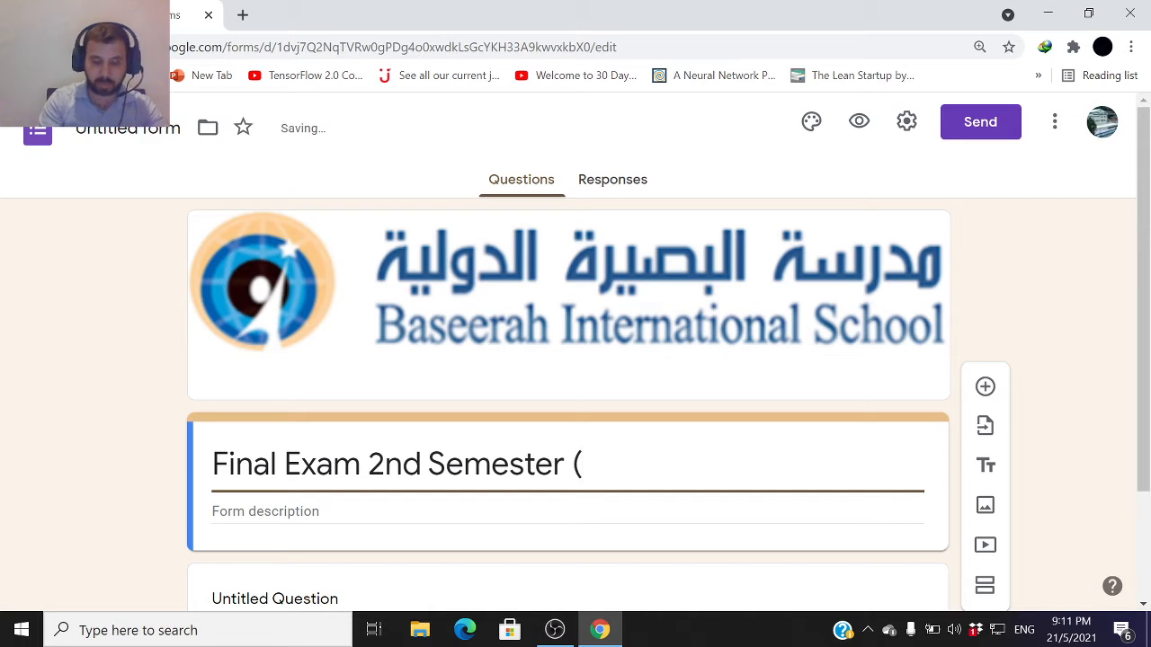
pyautogui.write('Math')
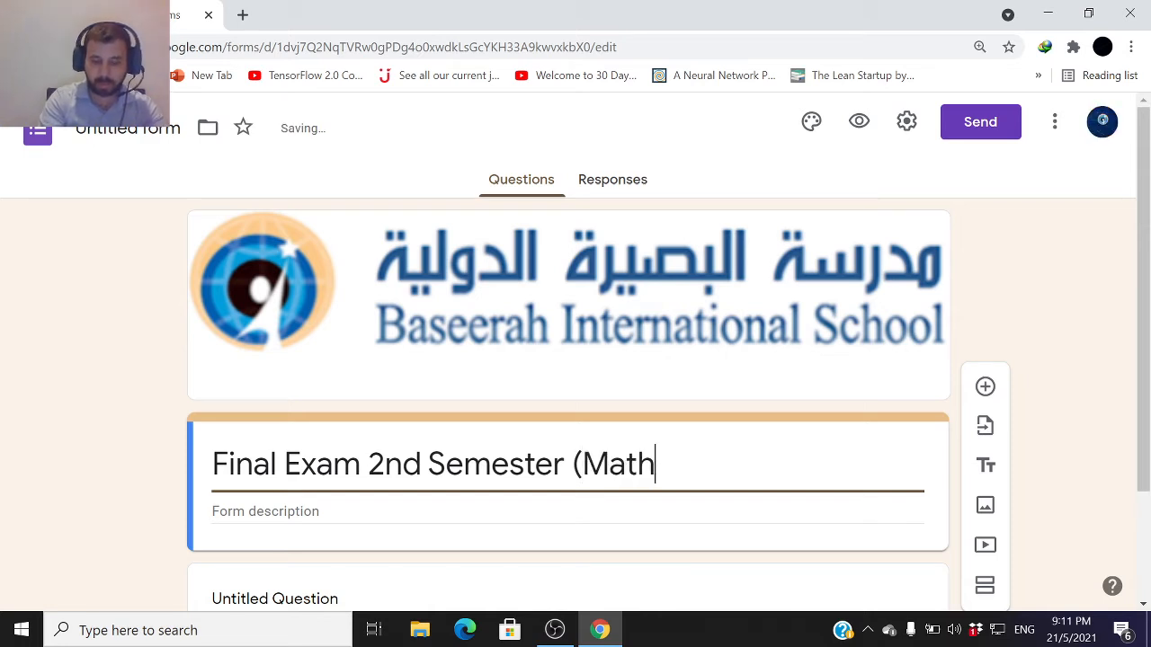
pyautogui.write(') ')
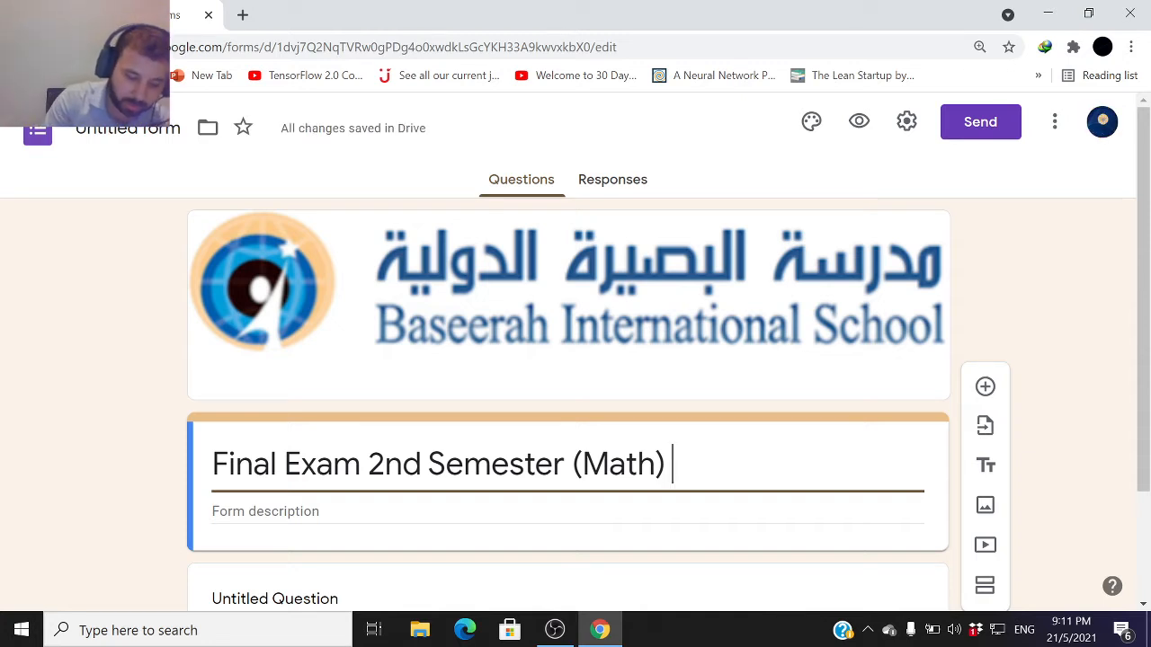
pyautogui.write('4')
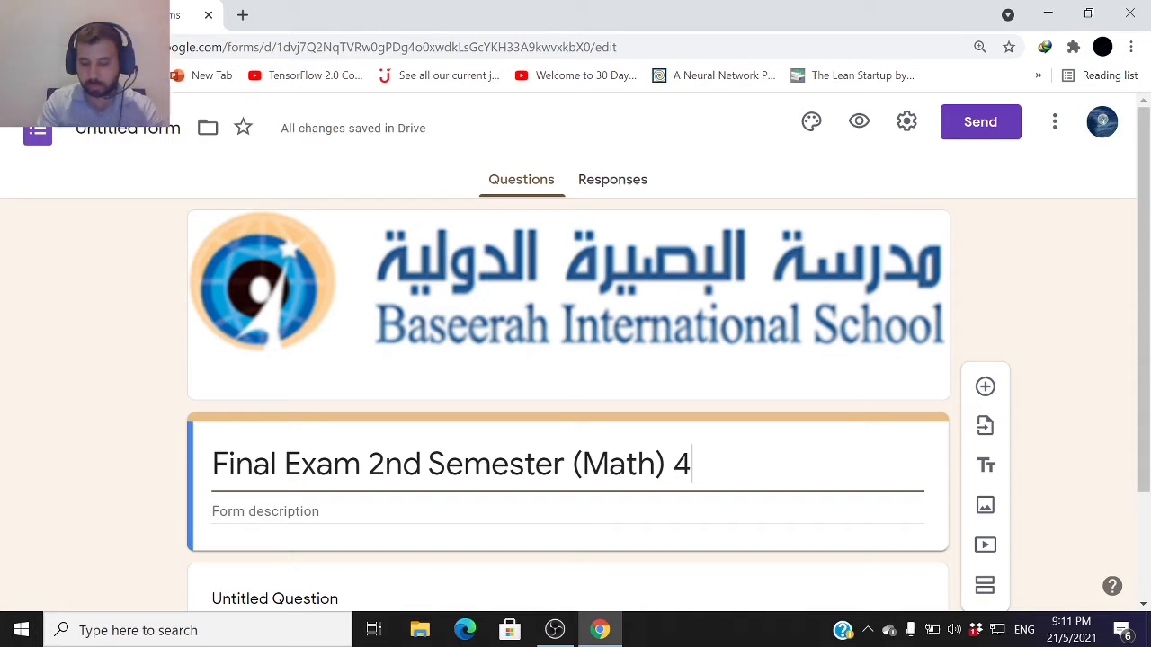
pyautogui.write('A')
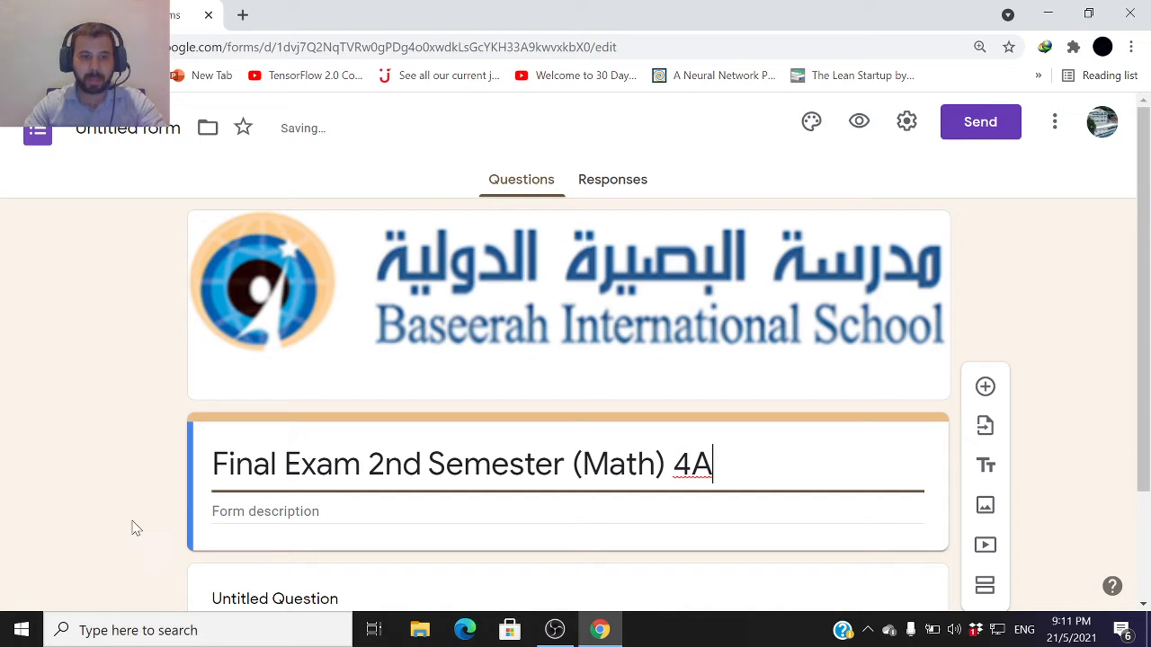
# Write the form description lines School: Baseerah International School and Grade: 4A, each on its own line
pyautogui.click(565, 518)
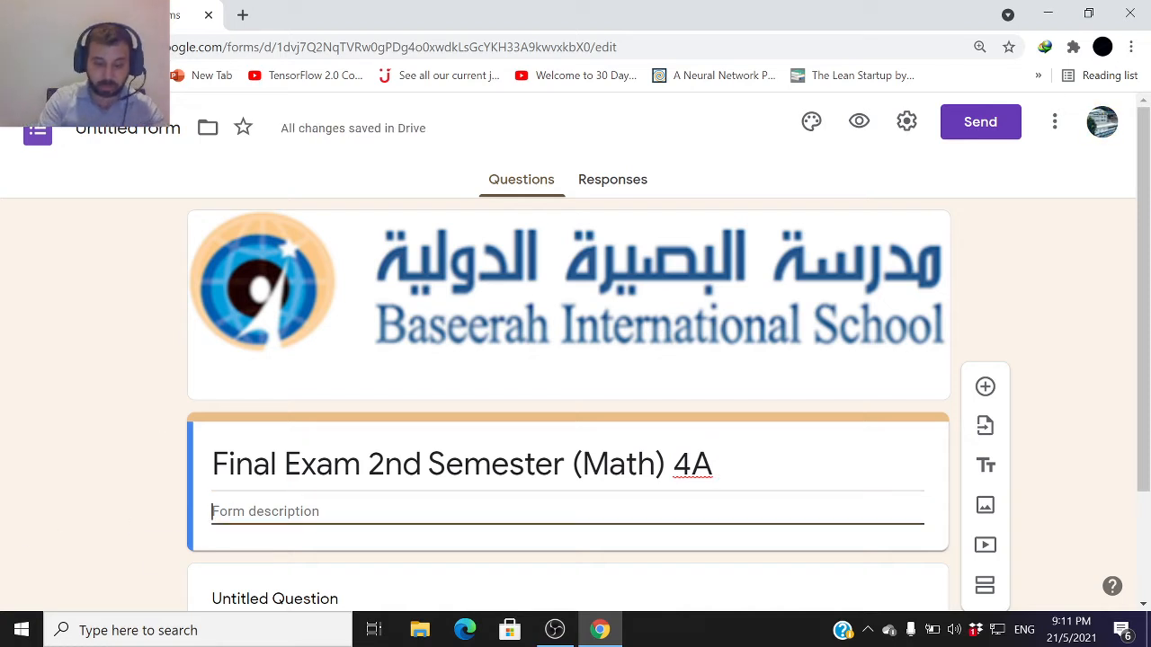
pyautogui.write('School')
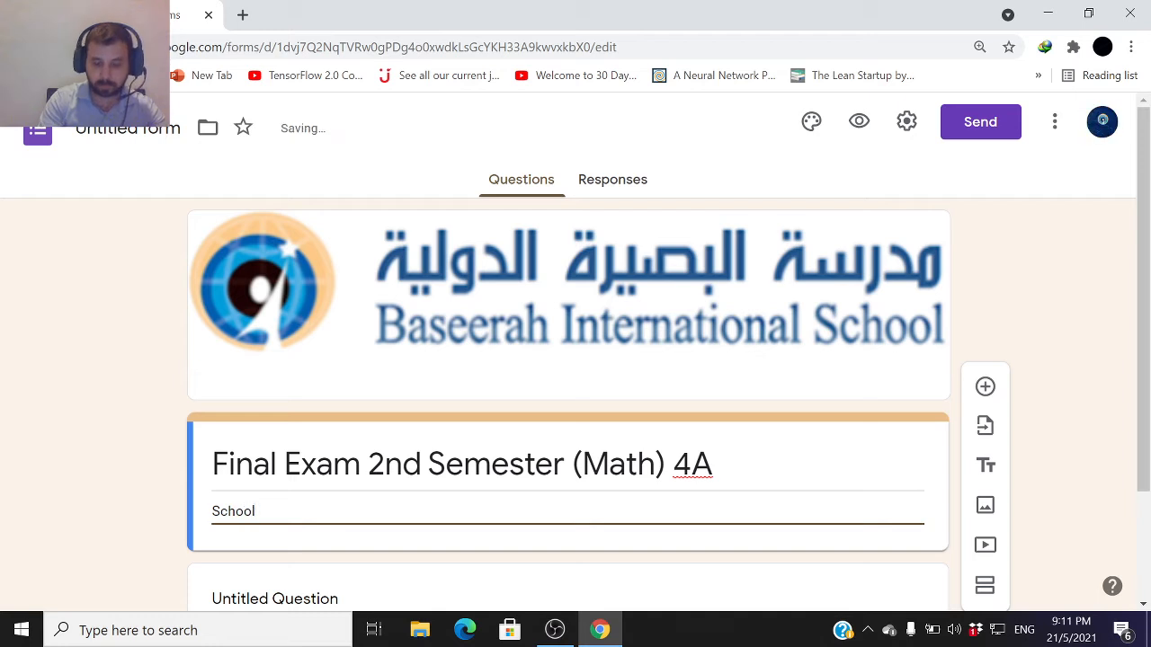
pyautogui.write(': Basee')
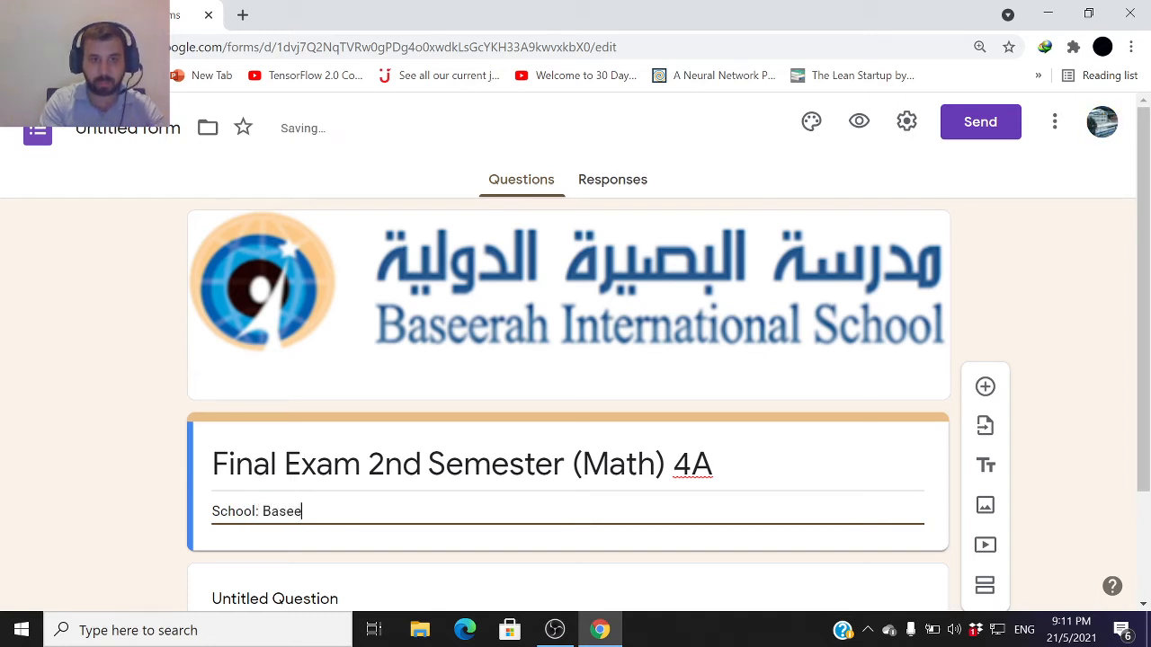
pyautogui.write('rah Interna')
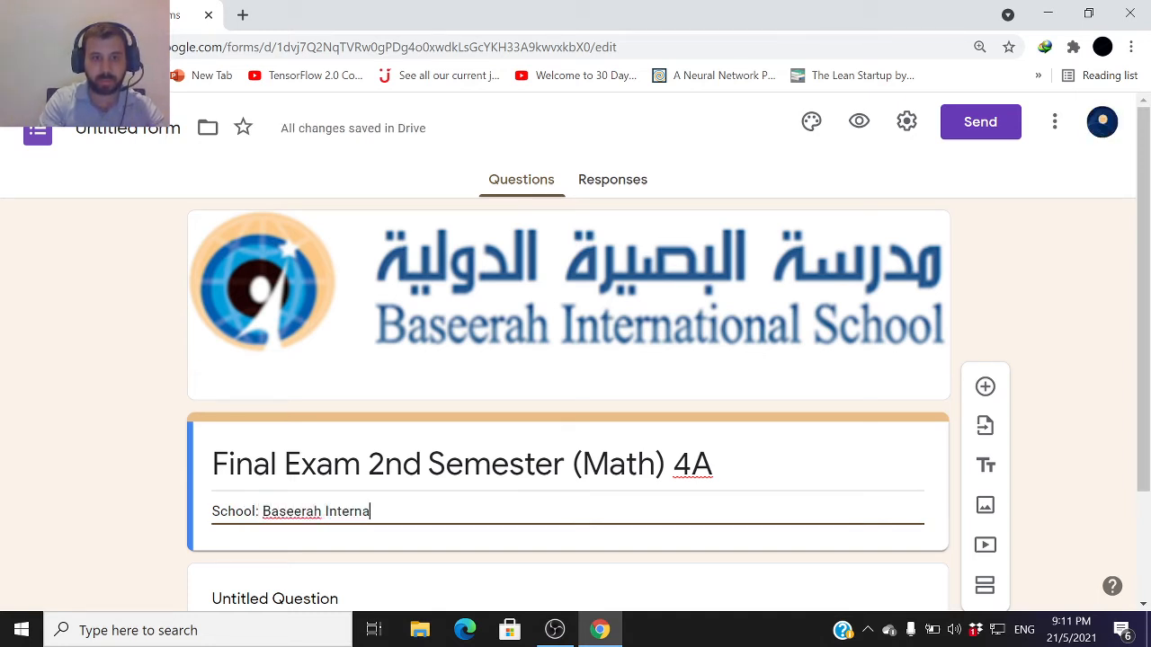
pyautogui.write('tional School')
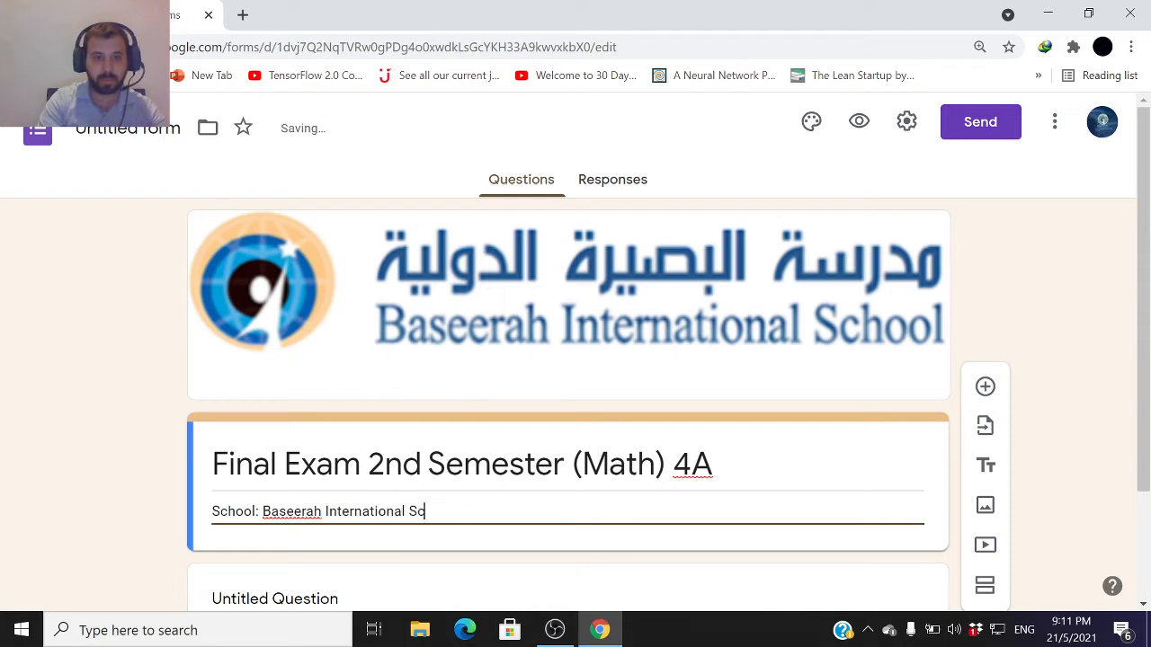
pyautogui.press('Return')
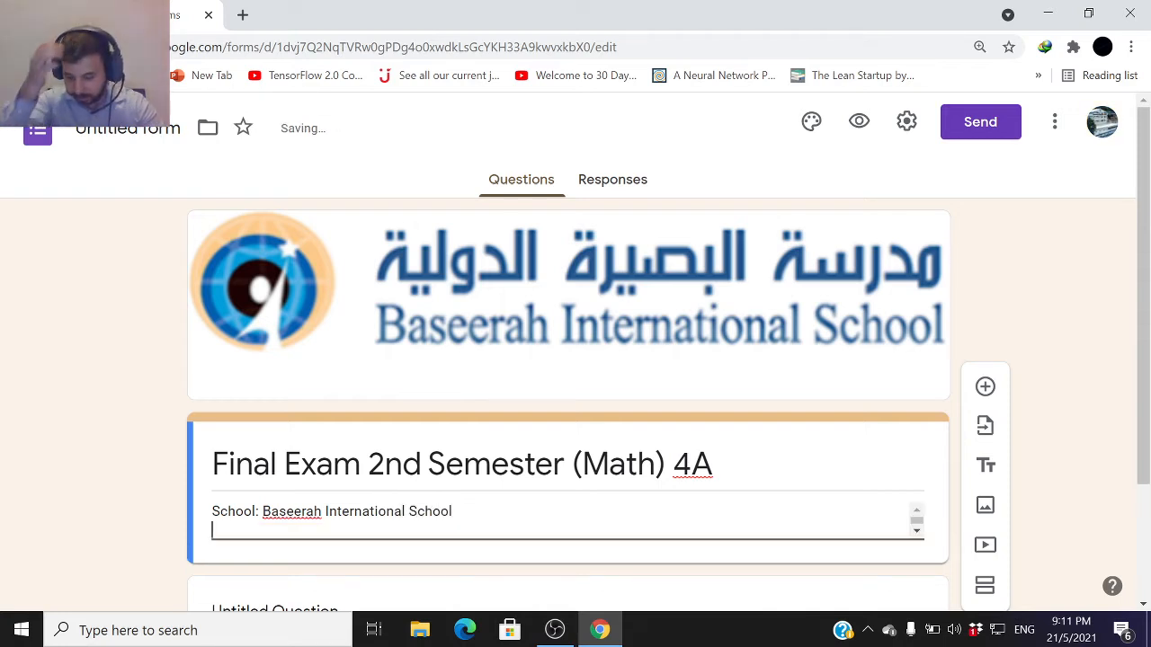
pyautogui.write('Grade')
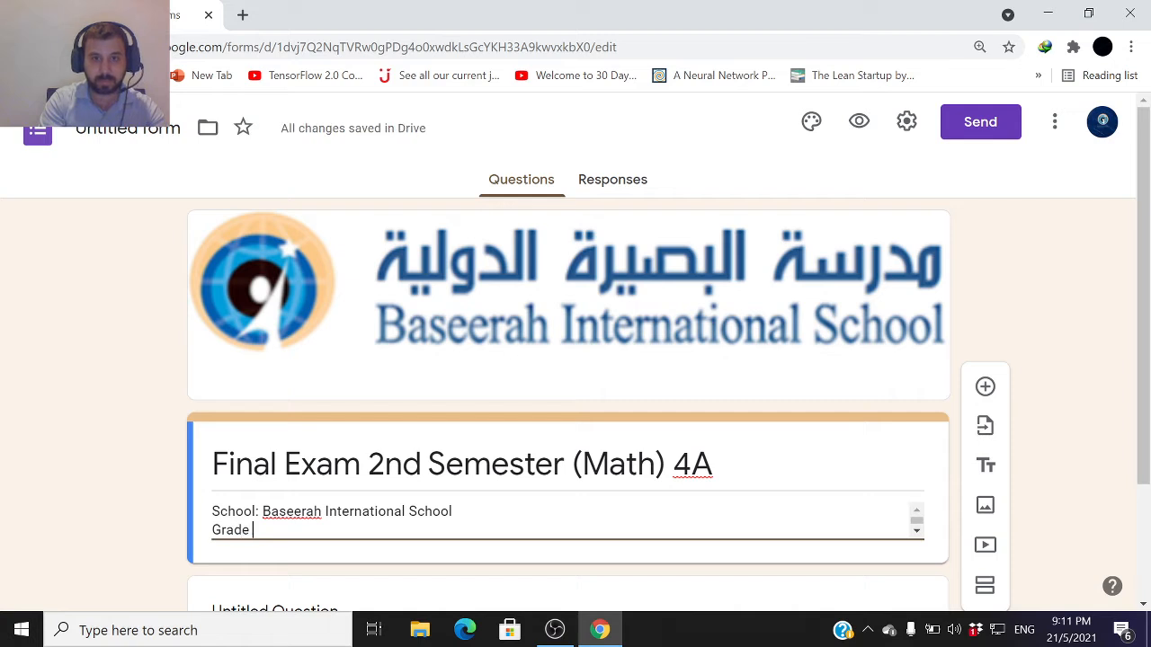
pyautogui.press('BackSpace')
pyautogui.write(':')
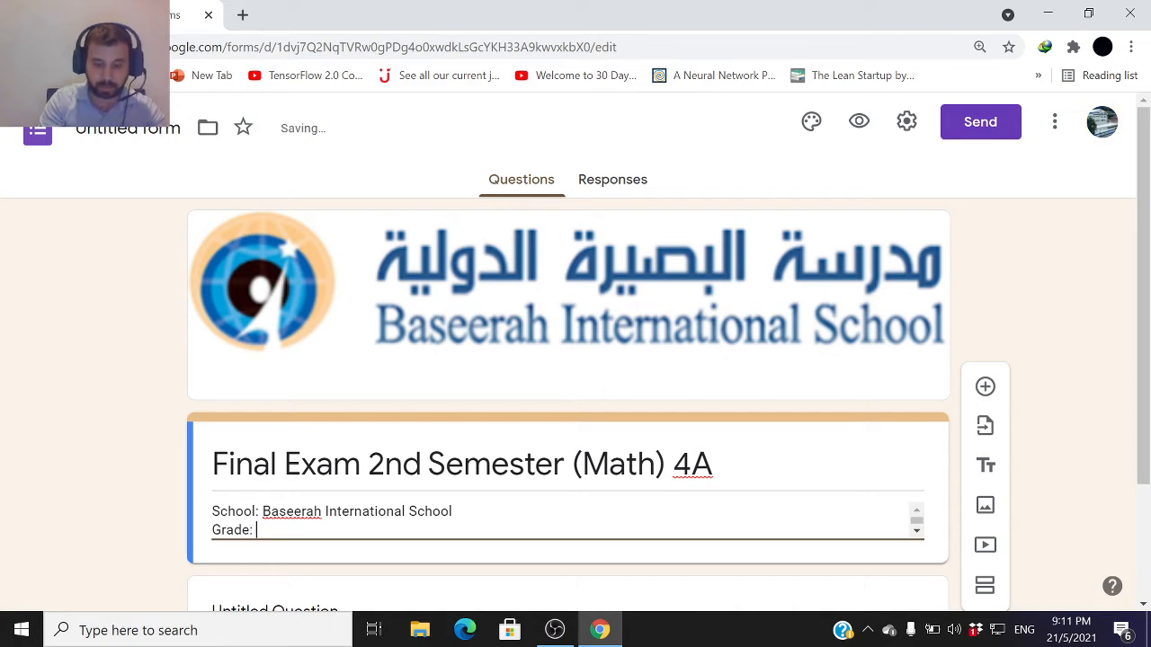
pyautogui.write(' 4A')
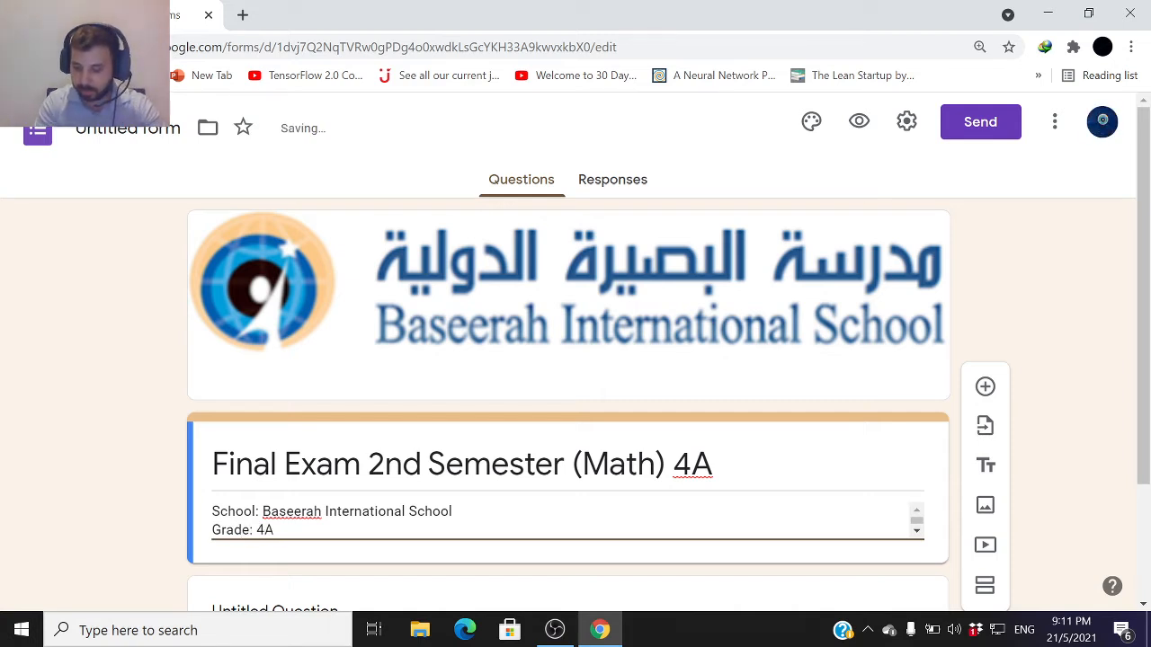
pyautogui.press('Return')
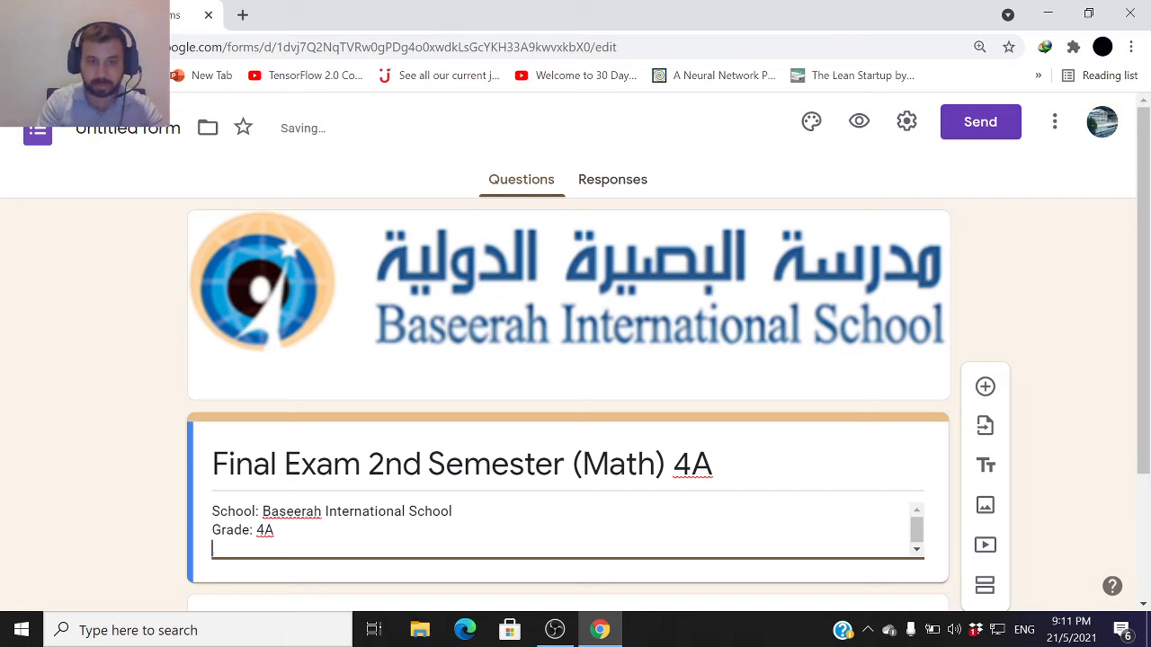
# Add the description lines Subject: Math, Date: and Time:, each on its own line
pyautogui.write('Subject: ICT')
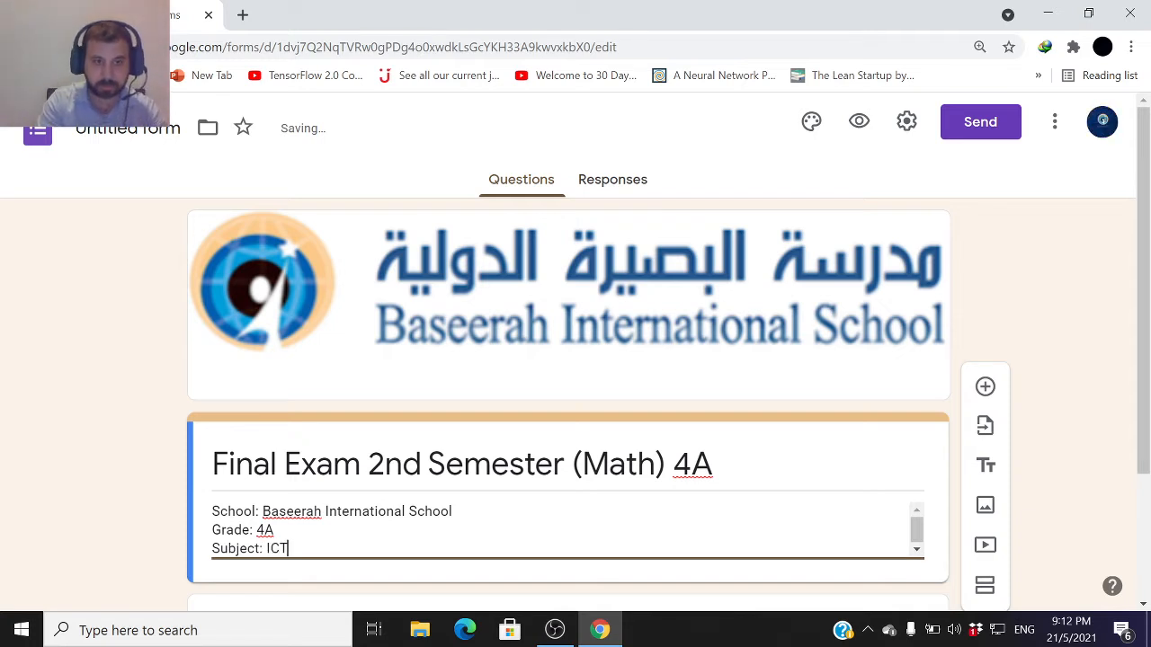
pyautogui.press('BackSpace')
pyautogui.press('BackSpace')
pyautogui.press('BackSpace')
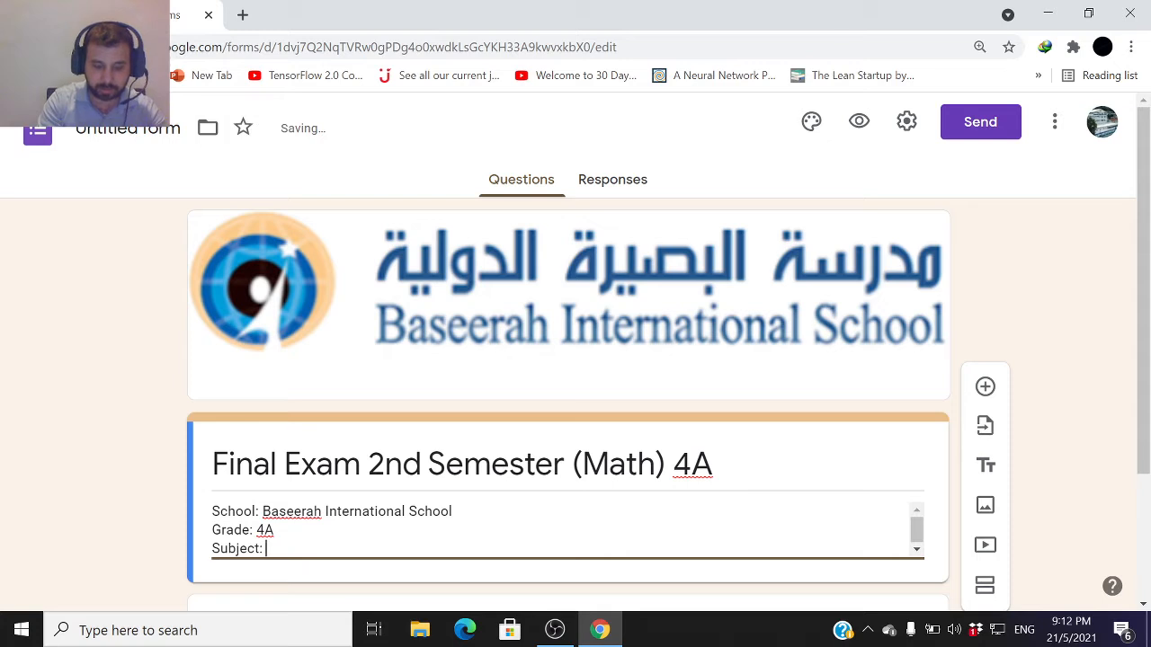
pyautogui.write('Math')
pyautogui.press('Return')
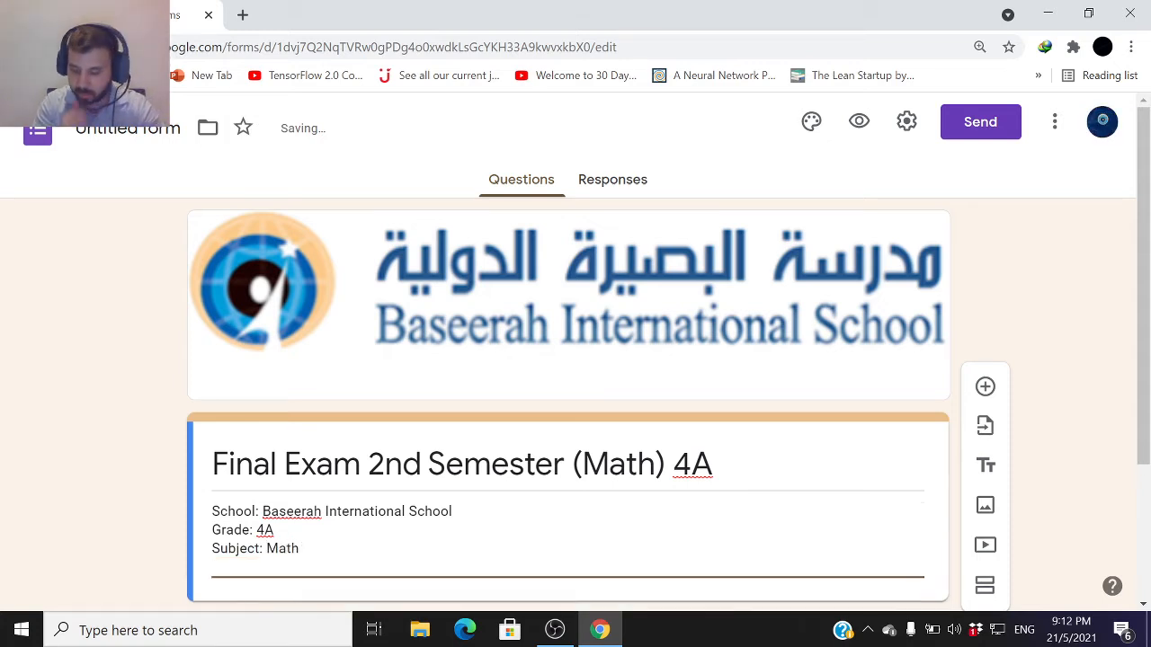
pyautogui.write('Date')
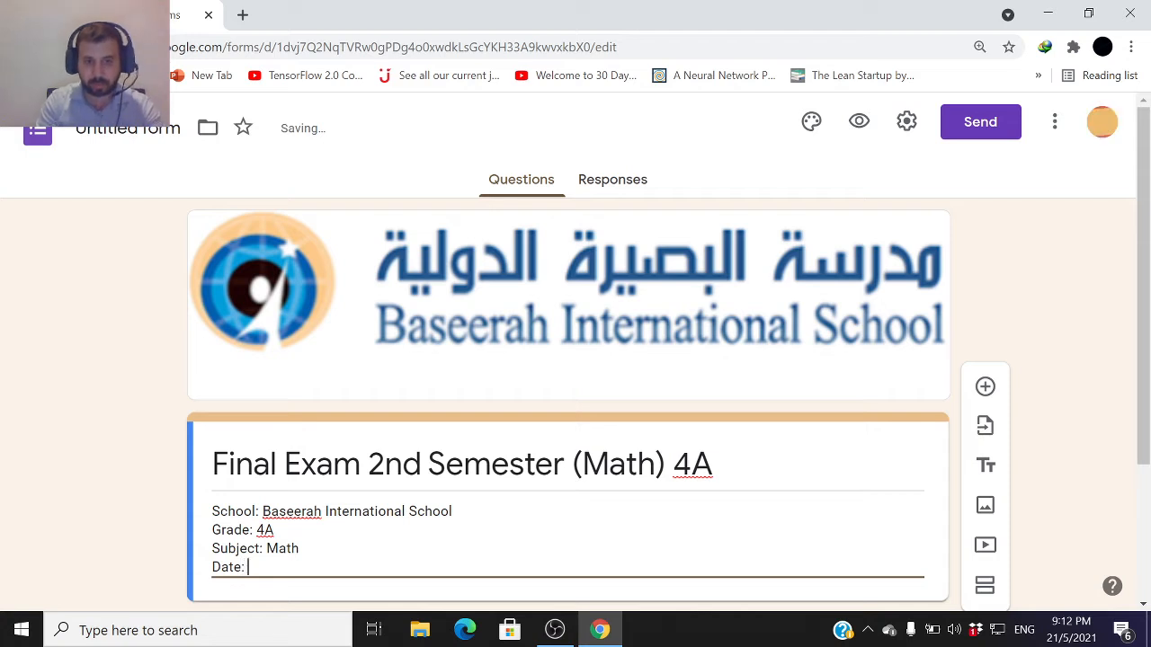
pyautogui.write(':')
pyautogui.press('Return')
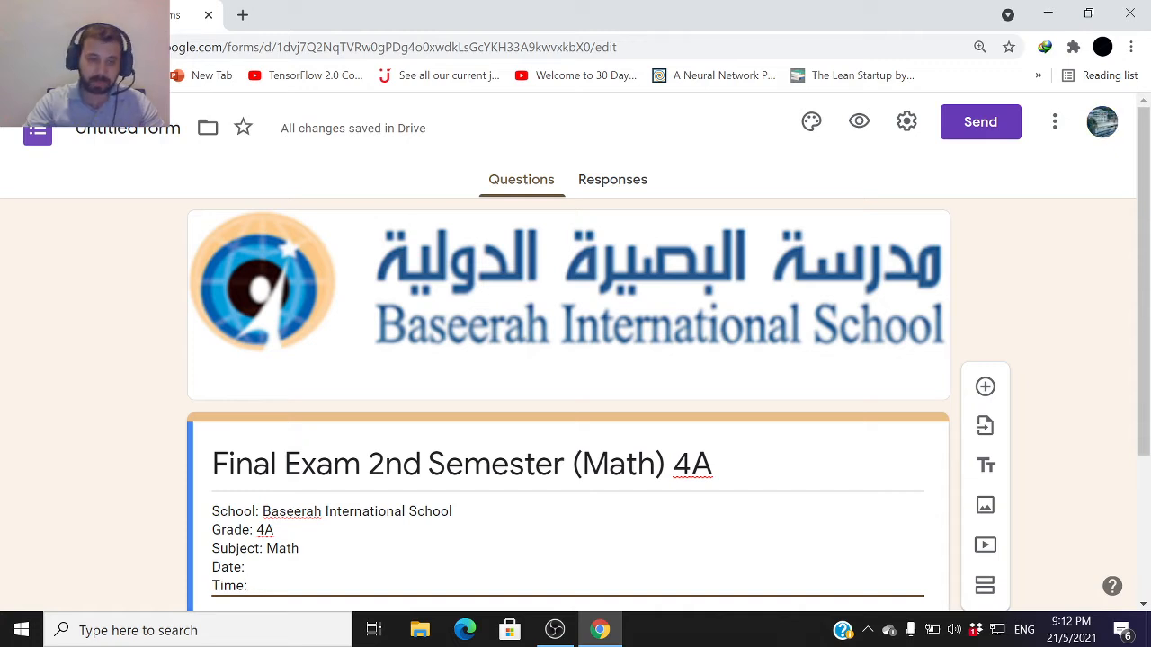
# Copy the form title and use it as the form's document name
pyautogui.scroll(-2, 318, 545)
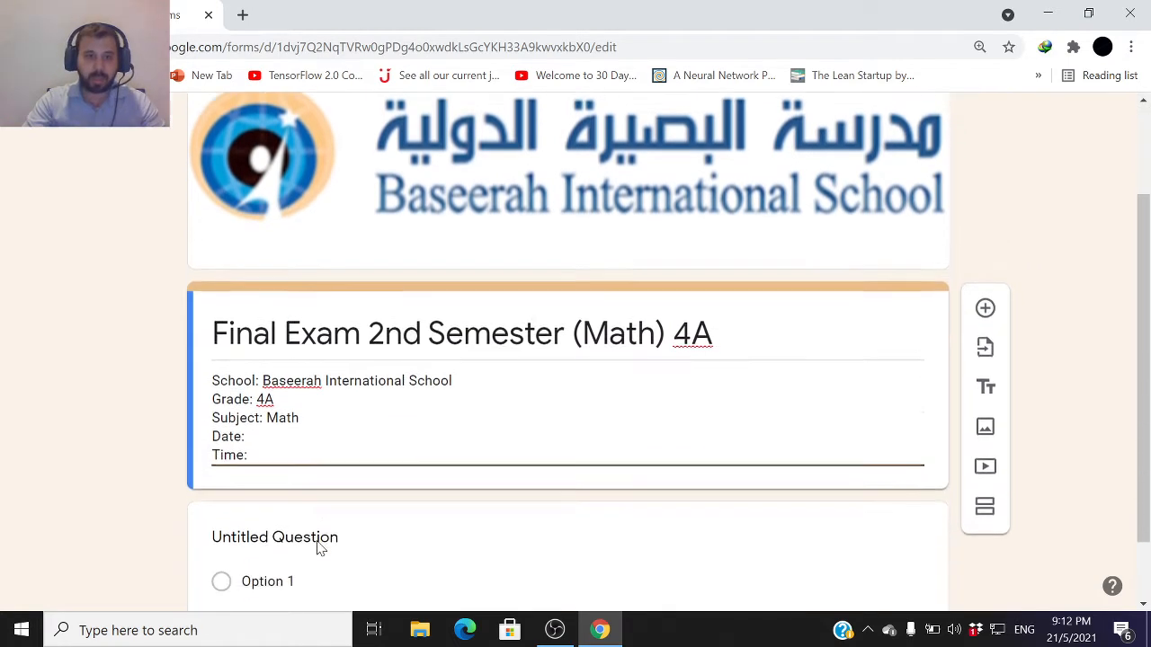
pyautogui.scroll(2, 290, 440)
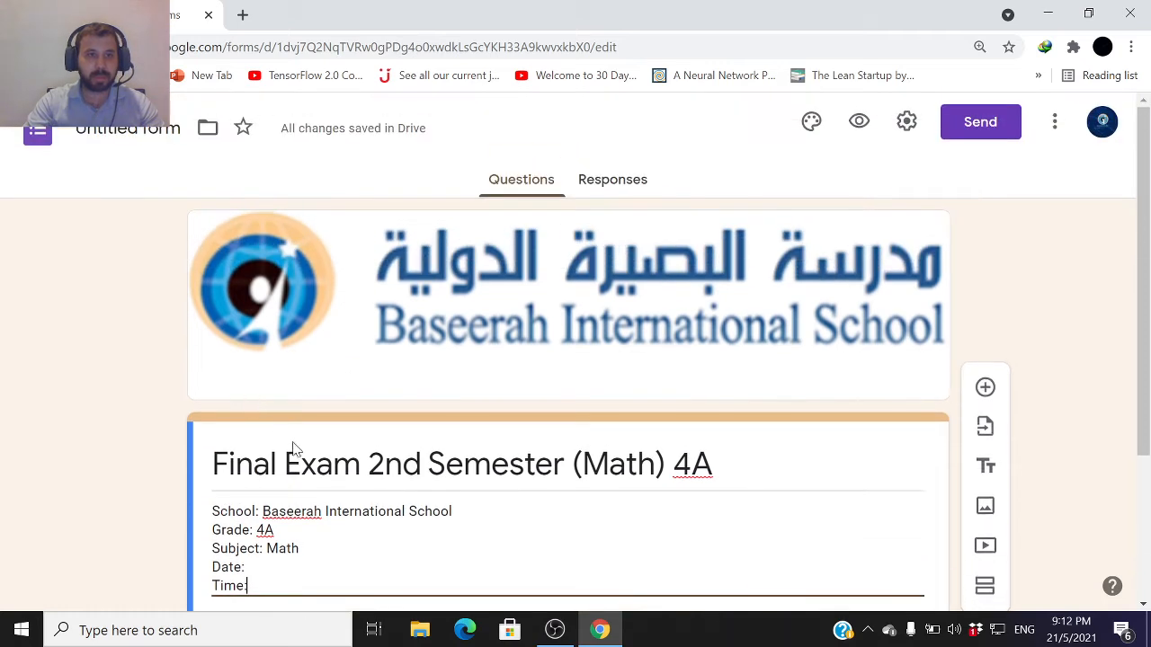
pyautogui.tripleClick(291, 453)
pyautogui.press('Tab')
pyautogui.hotkey('shift', 'Tab')
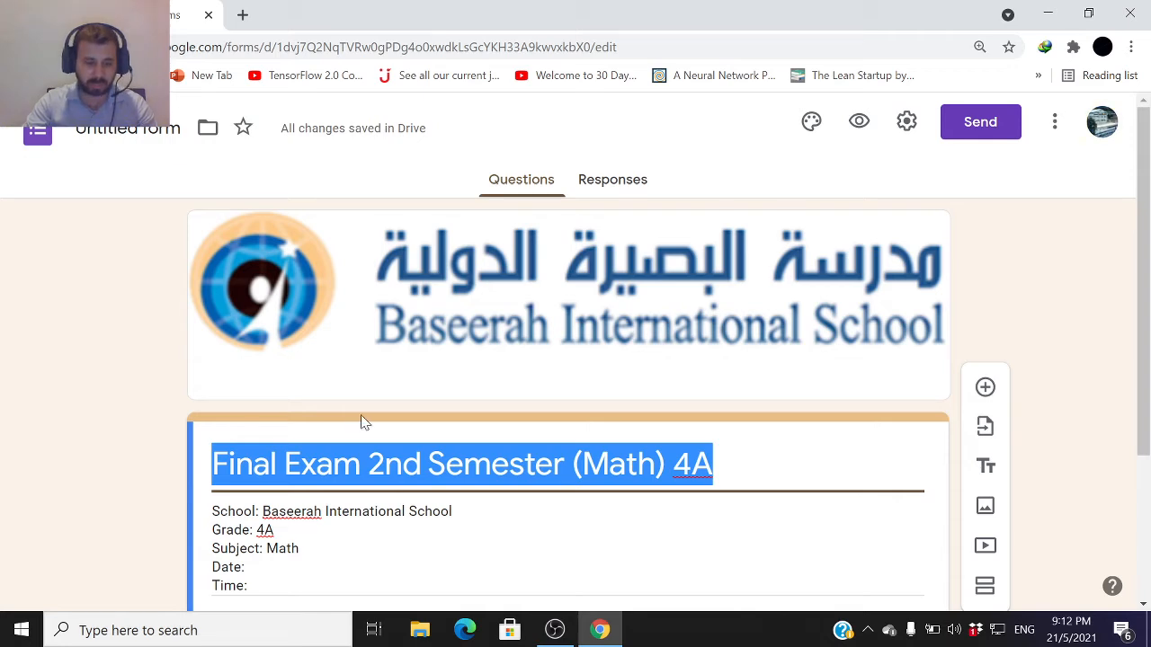
pyautogui.rightClick(404, 454)
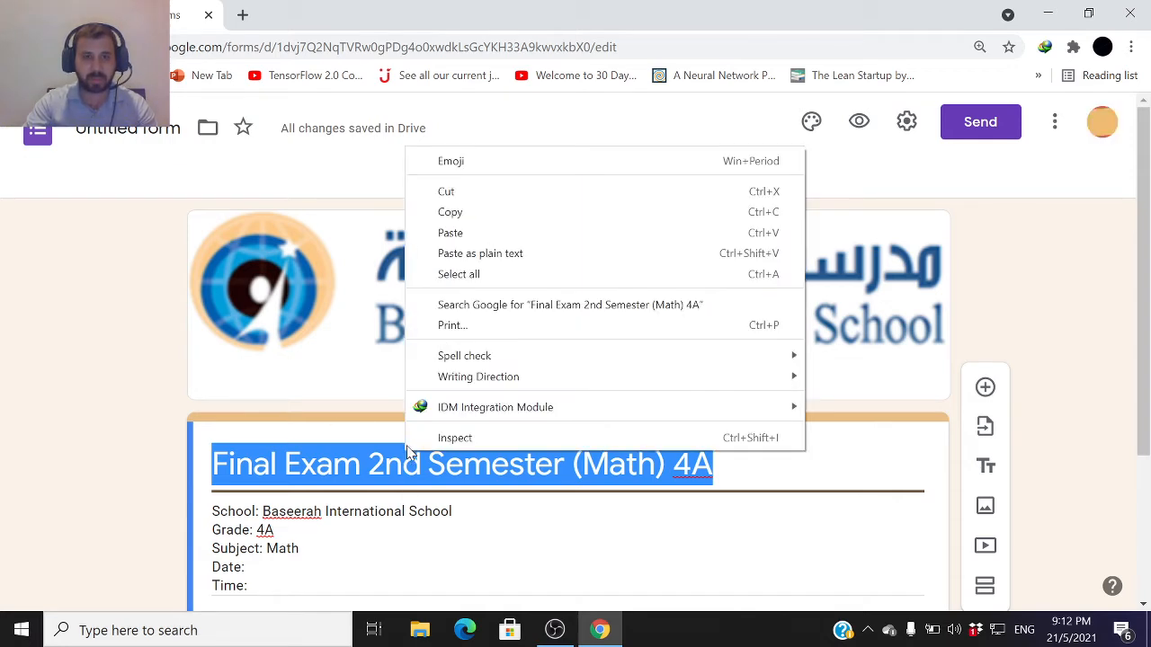
pyautogui.click(452, 212)
pyautogui.click(131, 128)
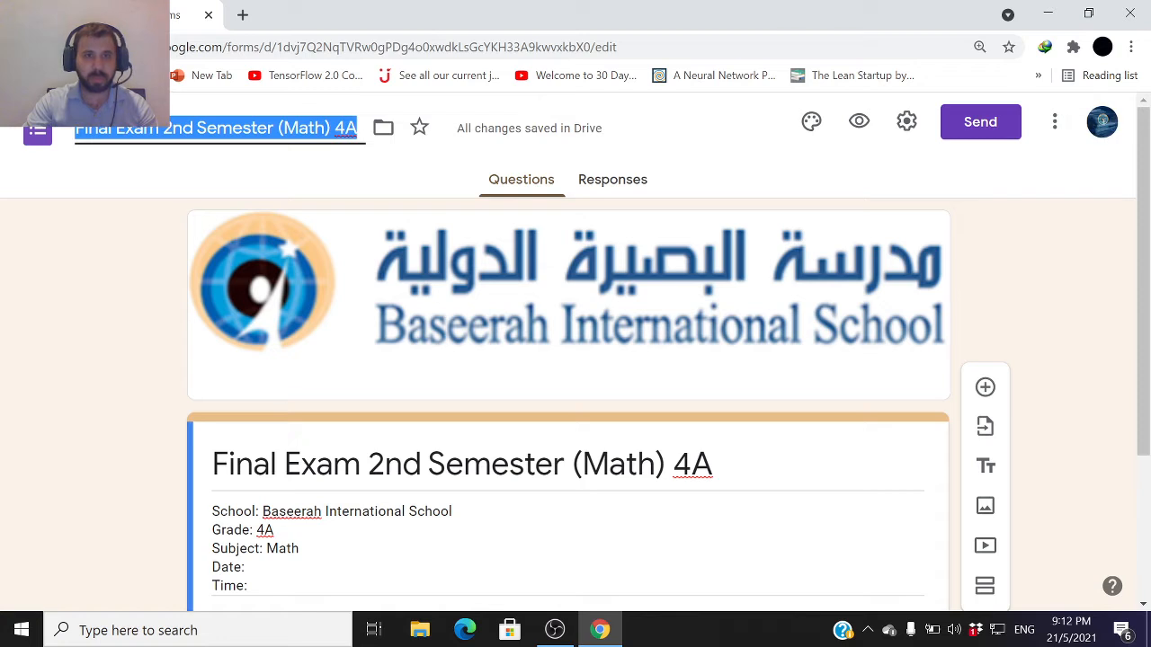
pyautogui.press('Return')
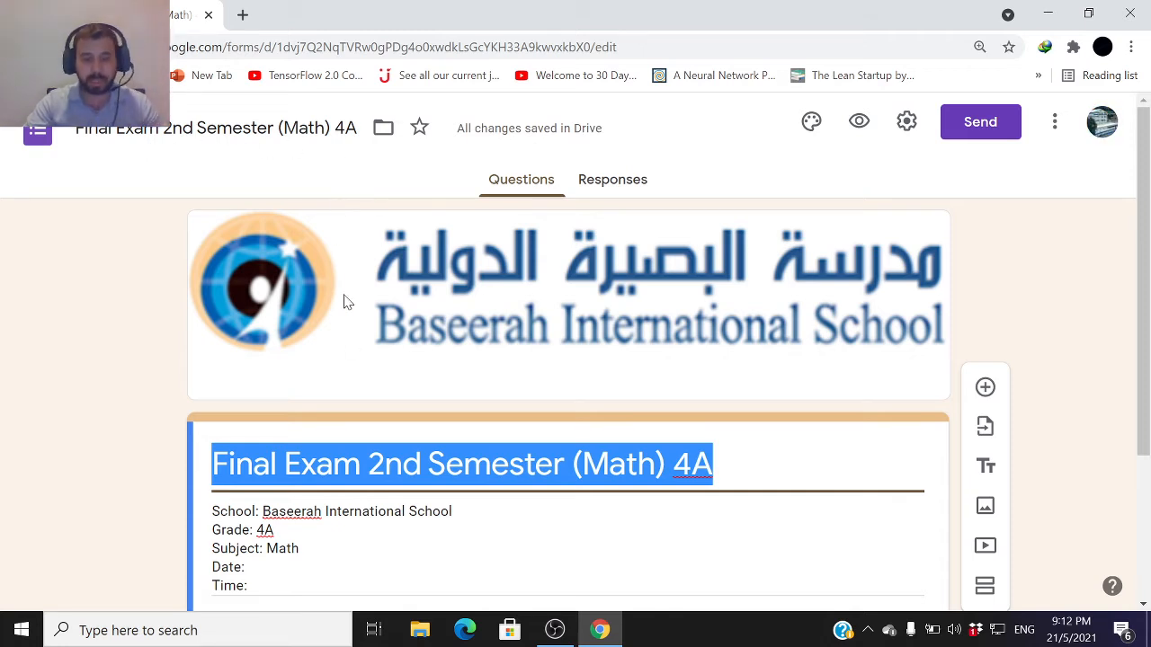
# Turn the first question into a required Short answer question titled Name:
pyautogui.scroll(-2, 362, 401)
pyautogui.click(362, 458)
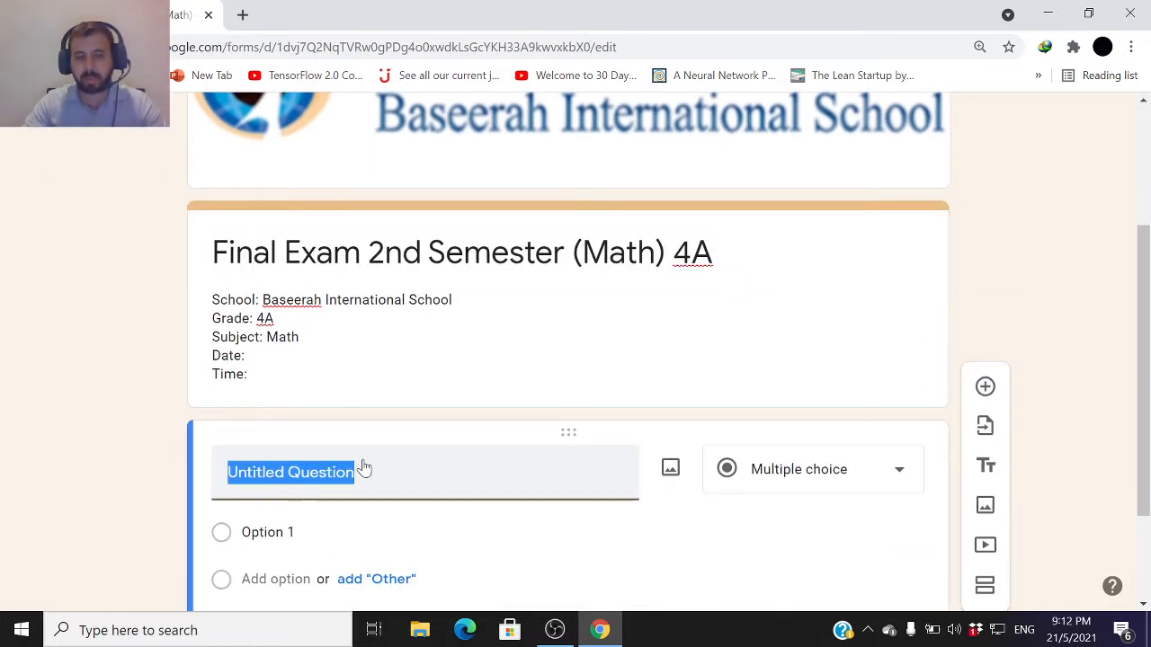
pyautogui.click(817, 377)
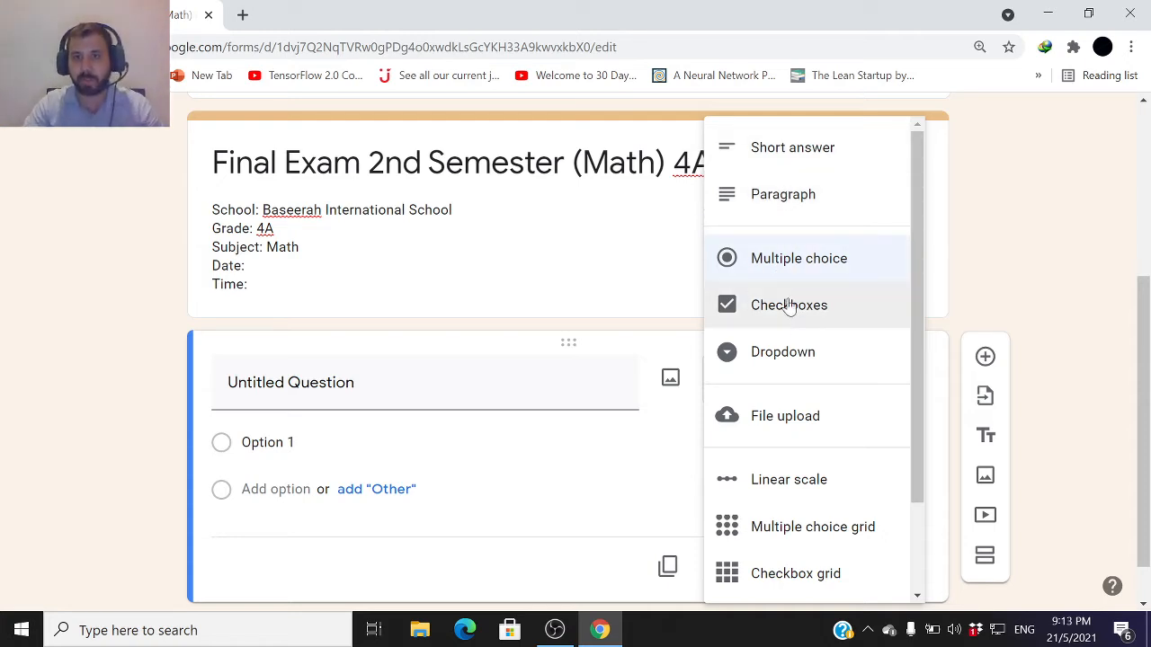
pyautogui.click(813, 160)
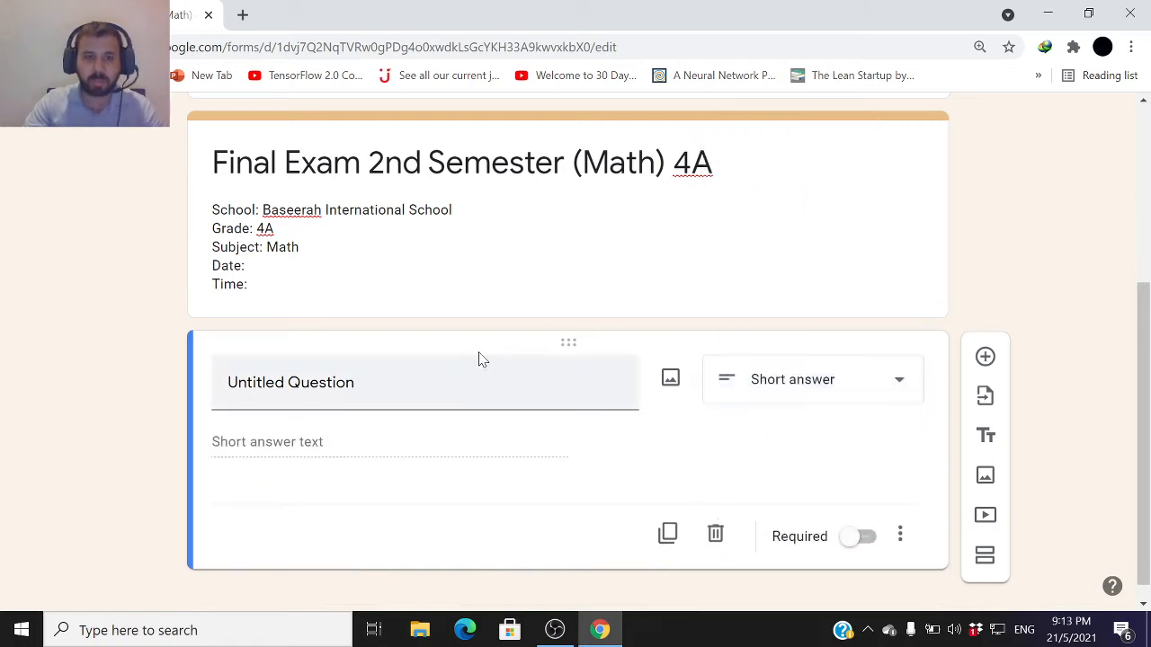
pyautogui.click(381, 383)
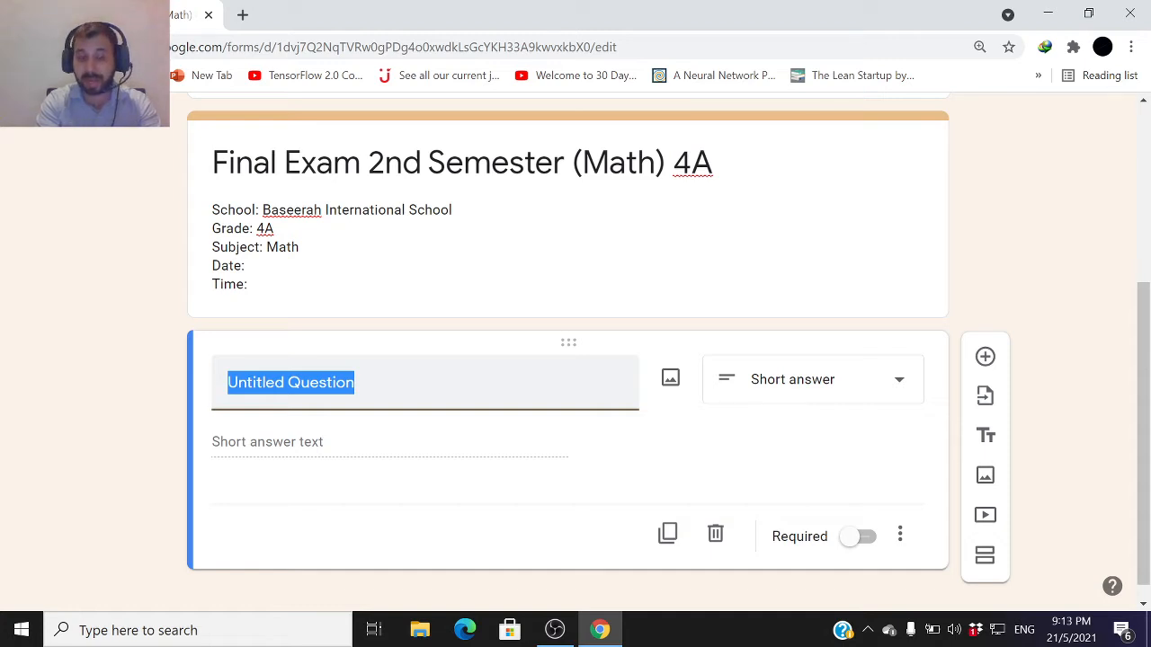
pyautogui.write('Name:')
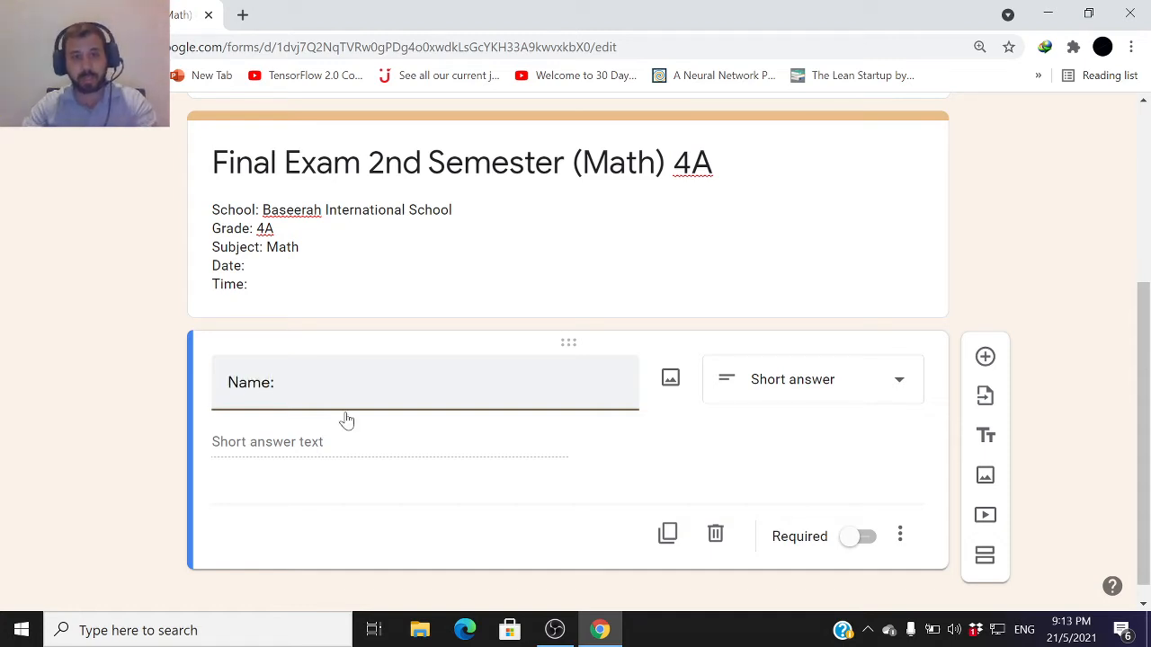
pyautogui.click(315, 442)
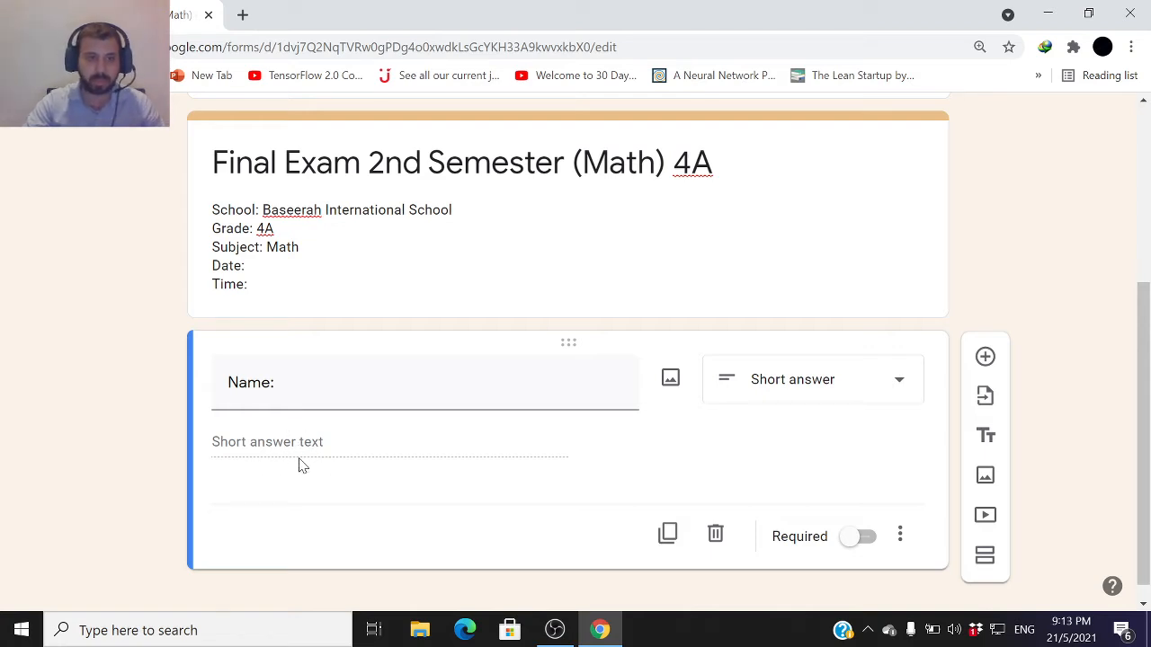
pyautogui.click(853, 545)
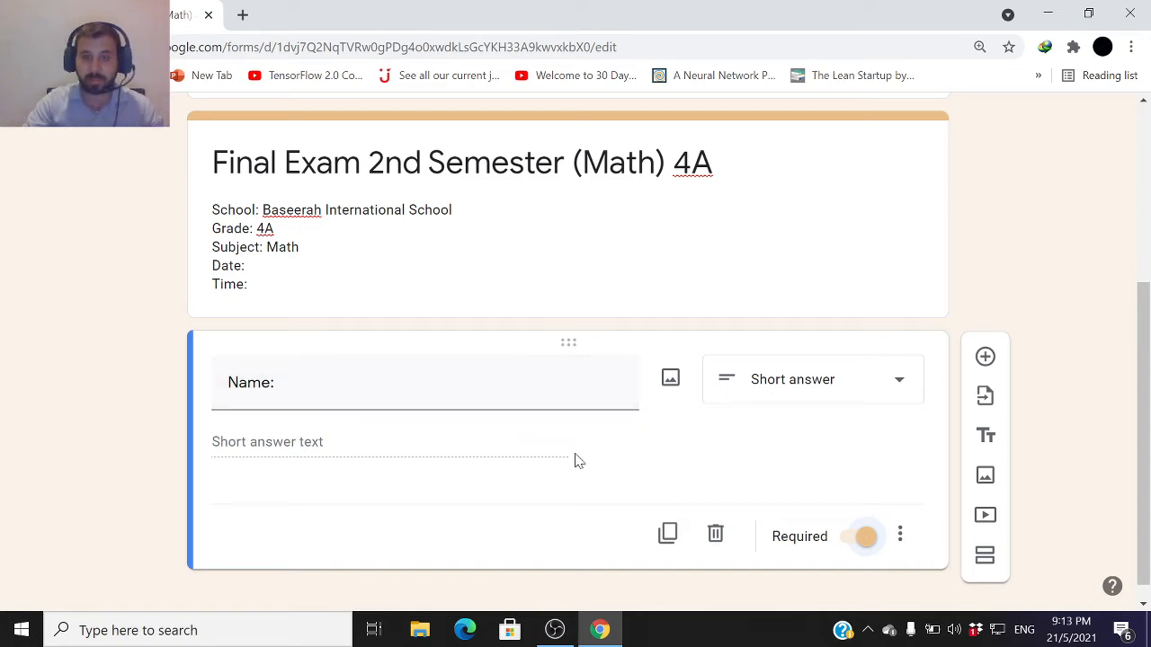
# Add a multiple choice question titled 1) what is the answer of 6 + 4
pyautogui.click(984, 356)
pyautogui.click(823, 447)
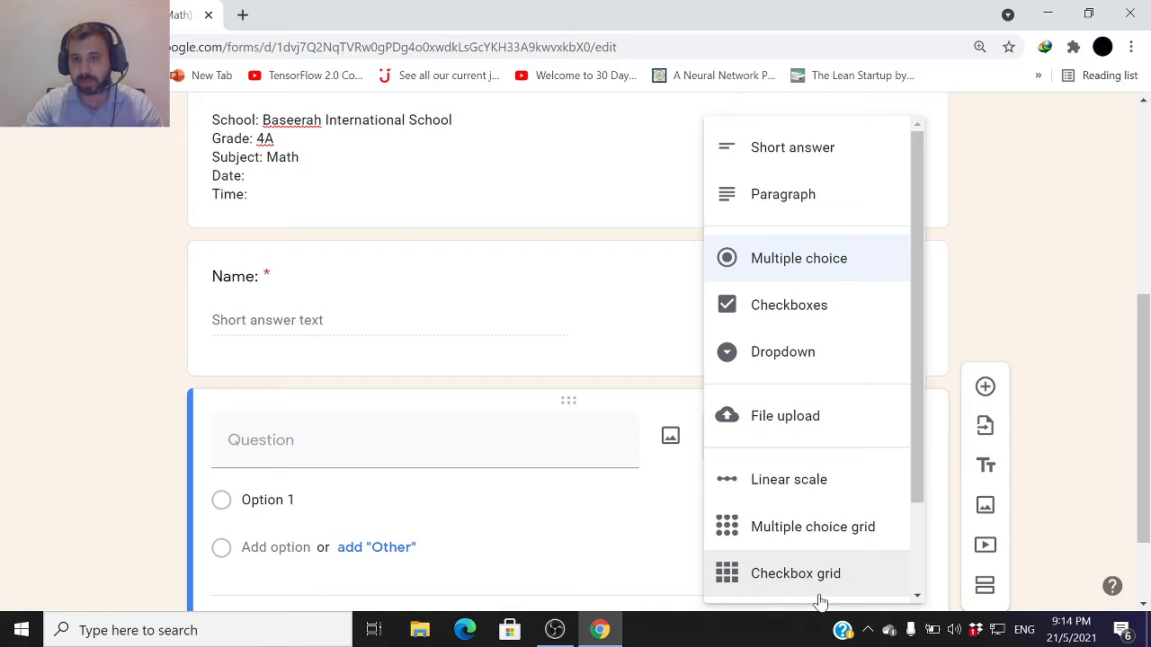
pyautogui.click(337, 476)
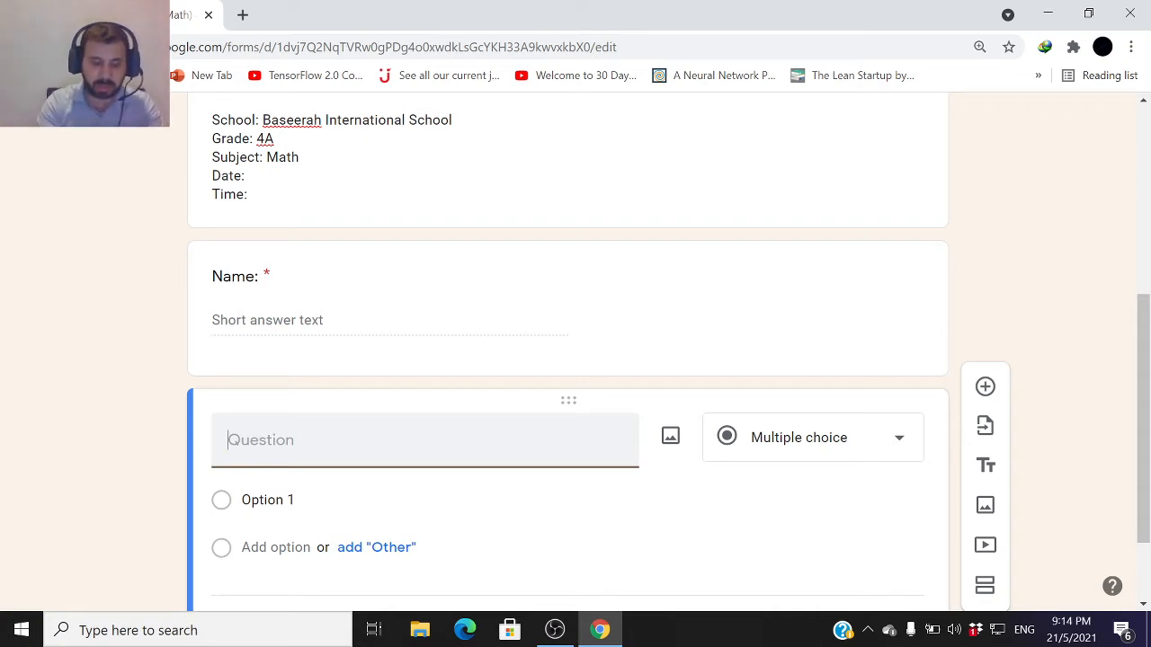
pyautogui.write('1')
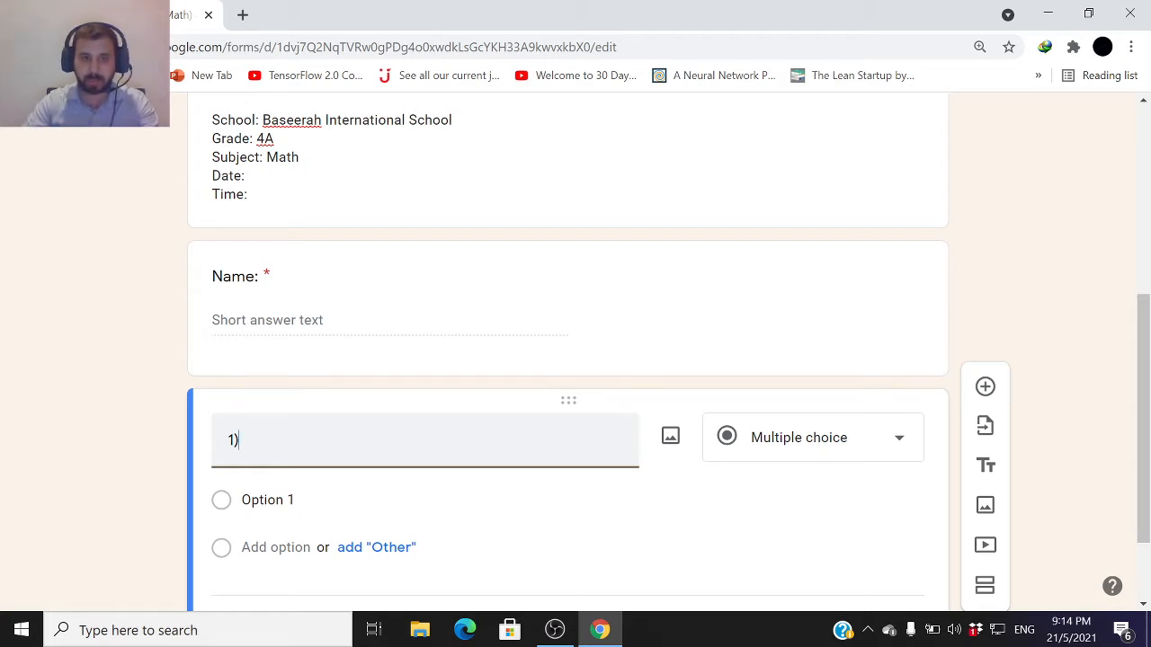
pyautogui.hotkey('ctrl', 'a')
pyautogui.click(234, 440)
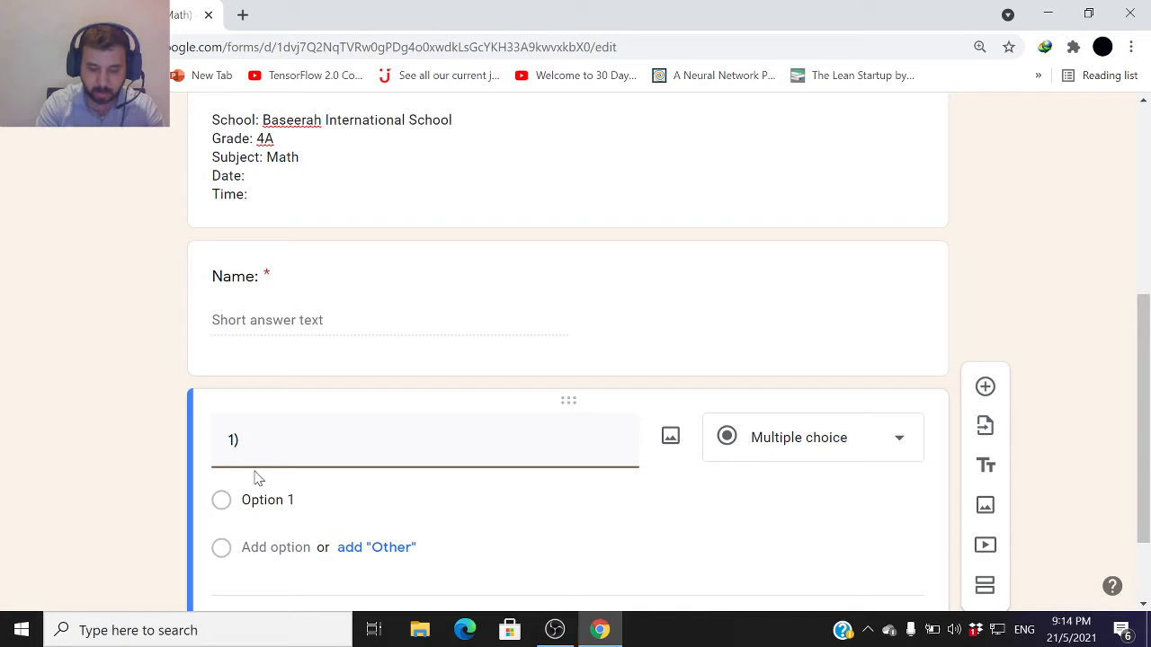
pyautogui.write('what')
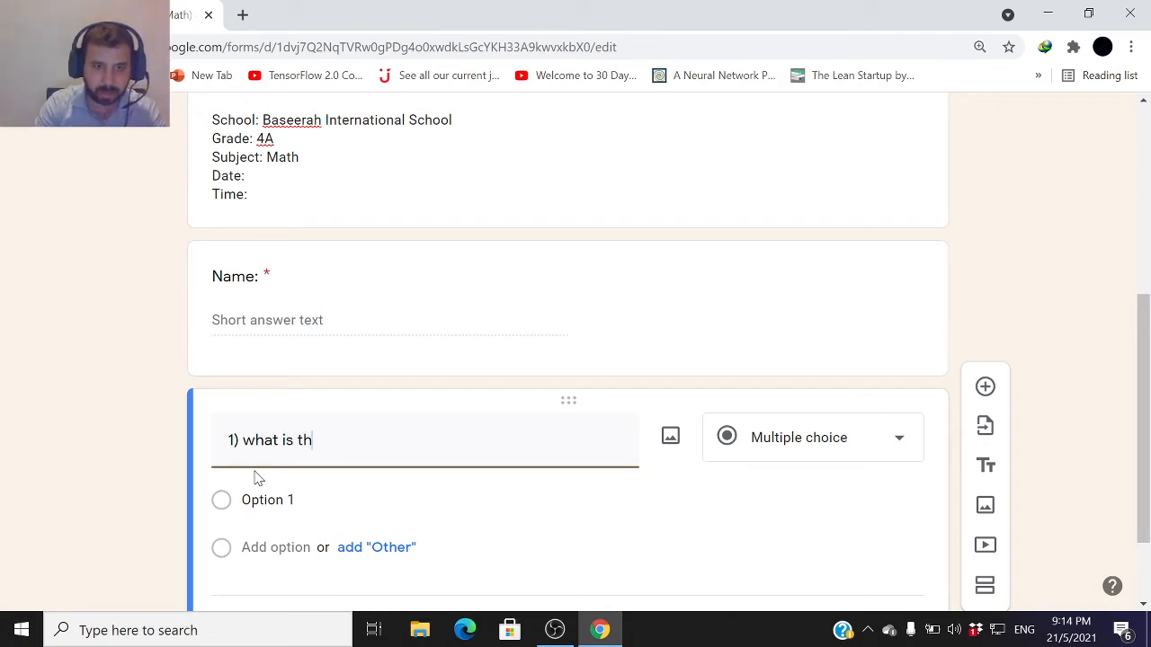
pyautogui.write('is the answer of 6 +')
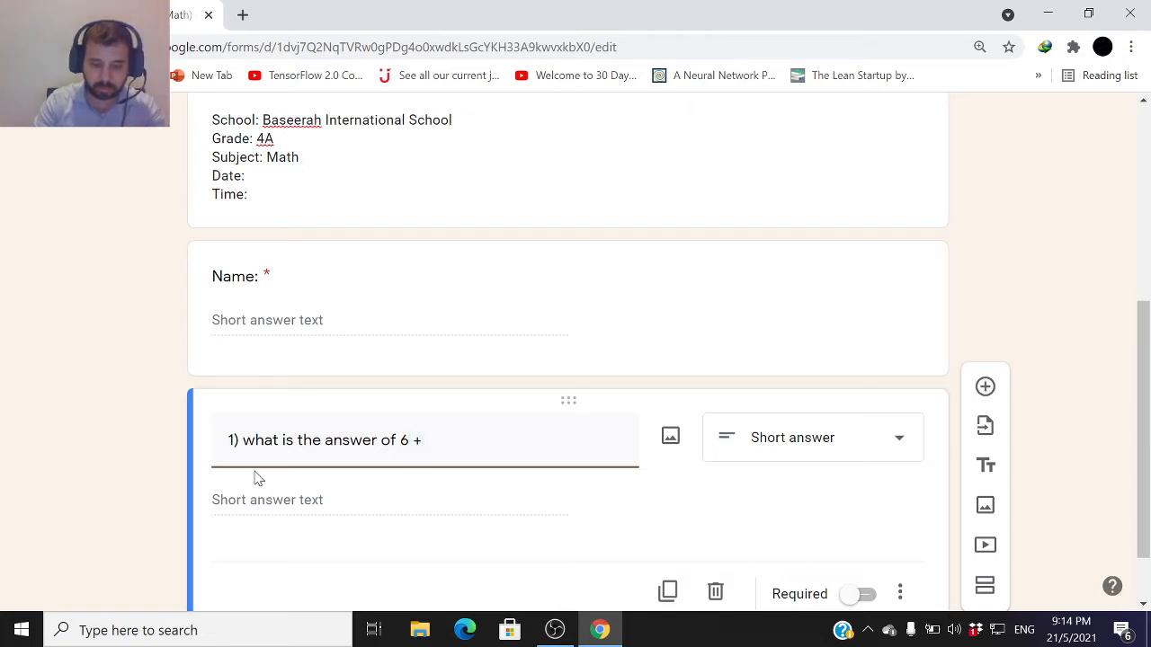
pyautogui.write('4')
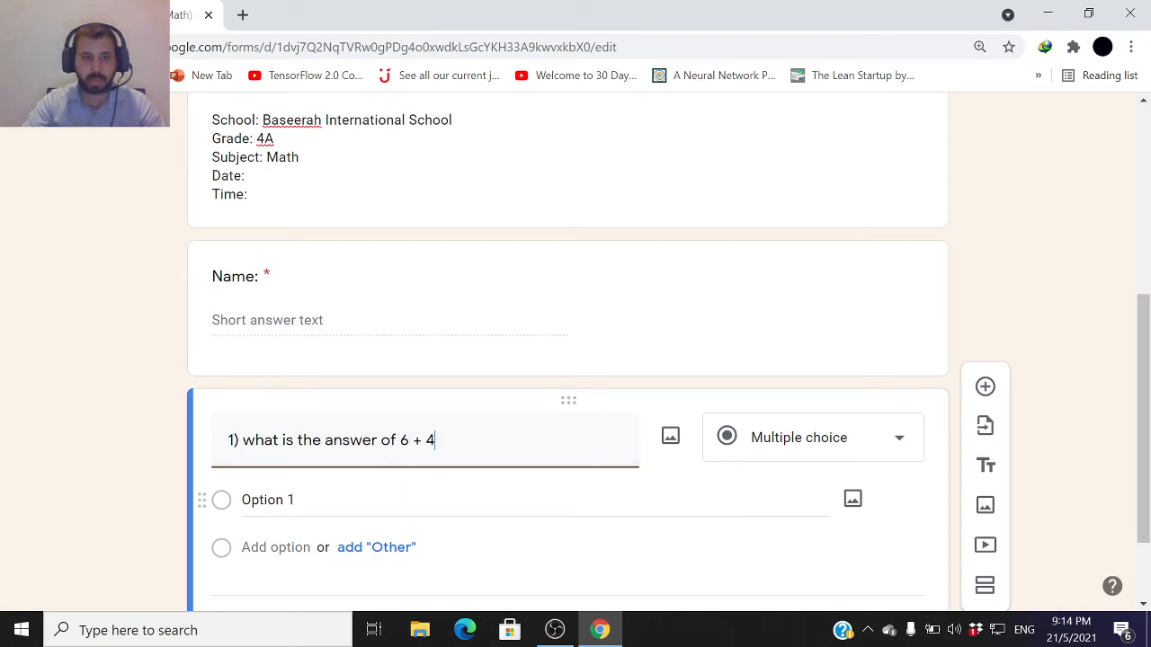
# Enter the answer options 10, 2, 5 and 0 for question 1
pyautogui.click(290, 526)
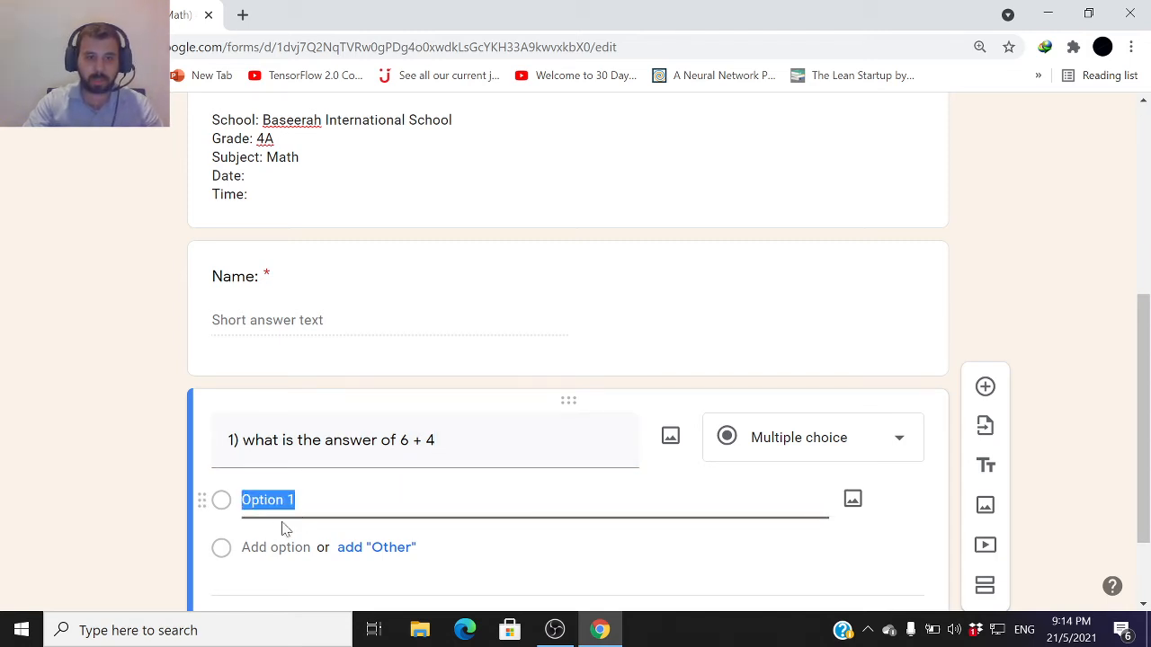
pyautogui.write('10')
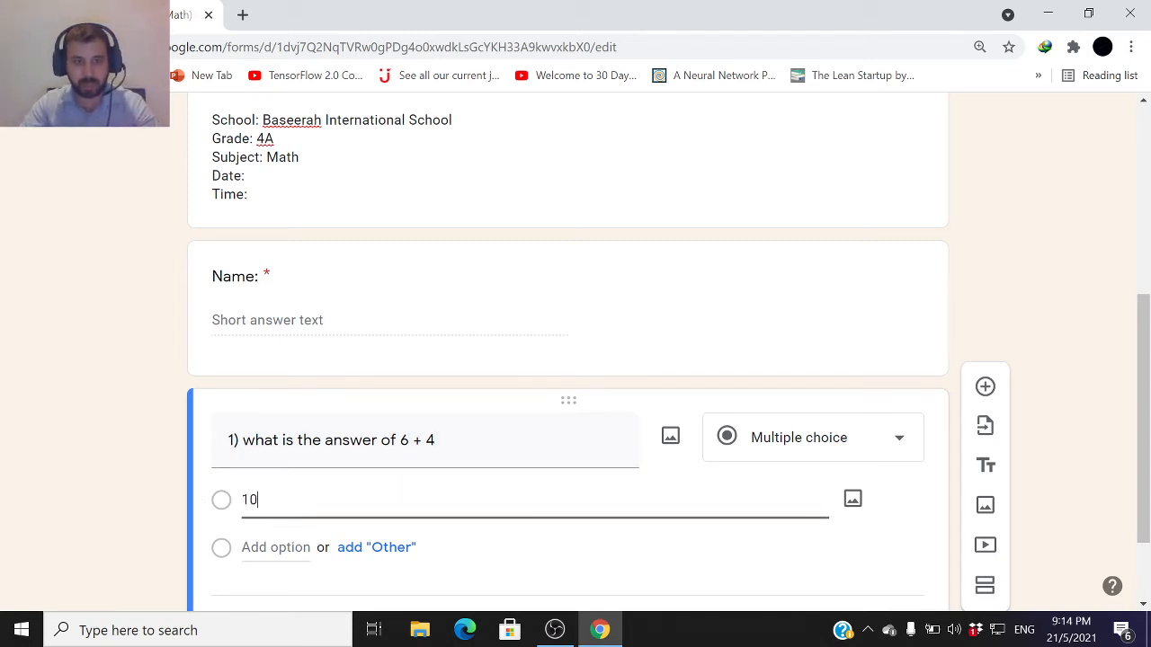
pyautogui.press('Return')
pyautogui.write('2')
pyautogui.press('Return')
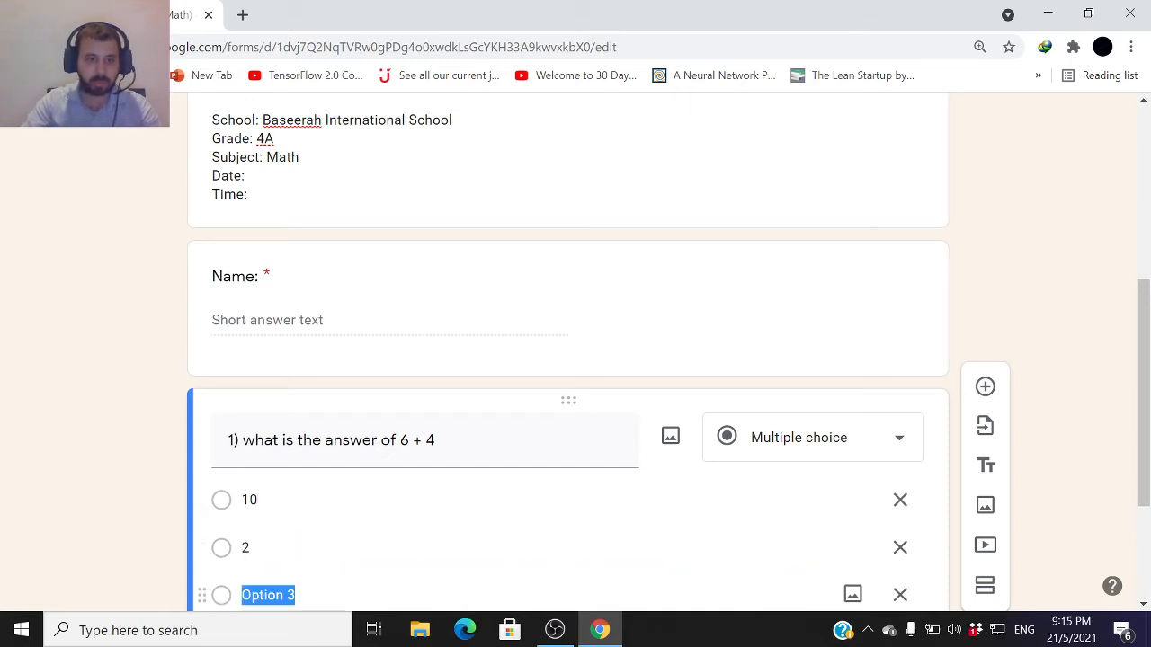
pyautogui.scroll(-1, 283, 585)
pyautogui.write('5')
pyautogui.scroll(-1, 271, 575)
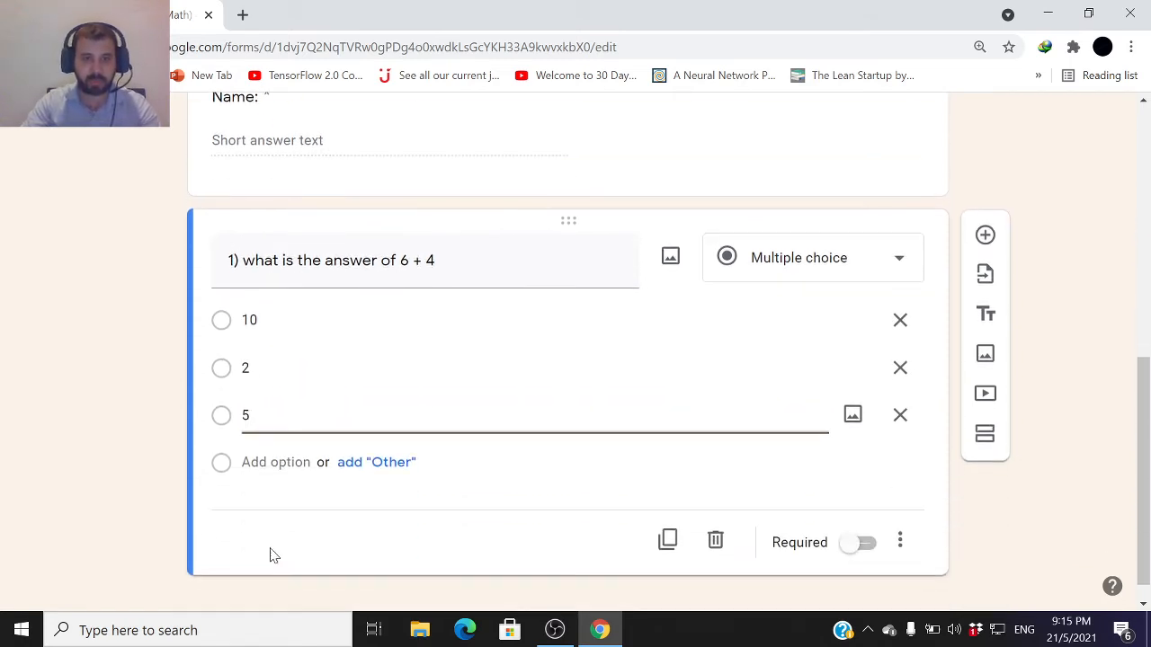
pyautogui.click(275, 462)
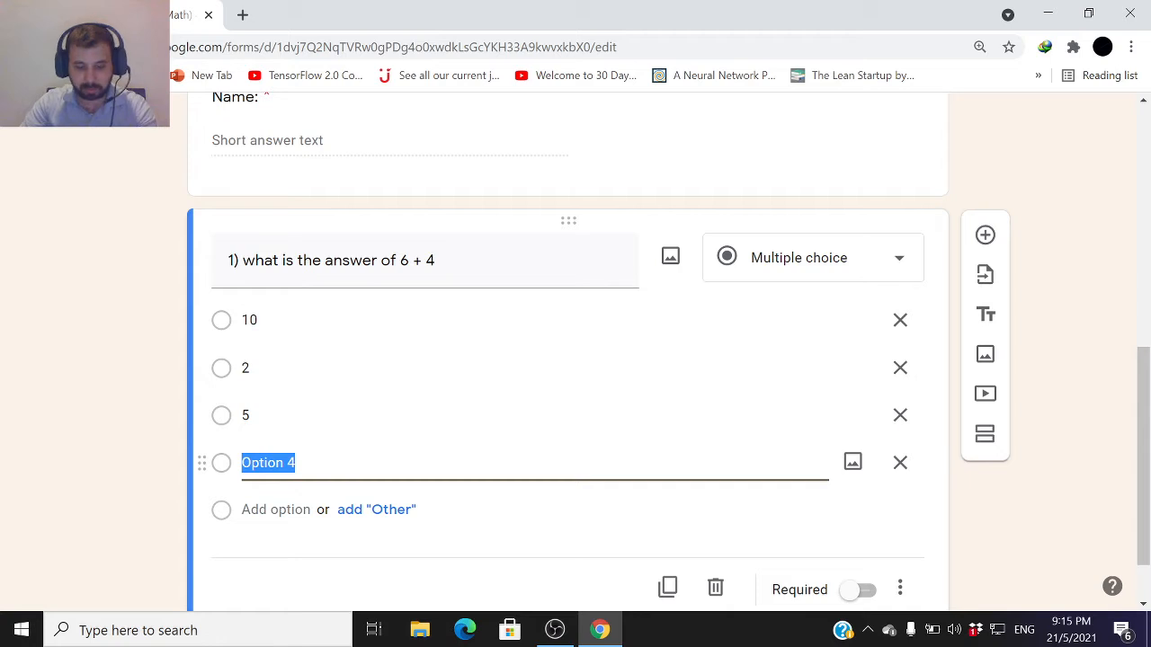
pyautogui.write('0')
pyautogui.click(896, 572)
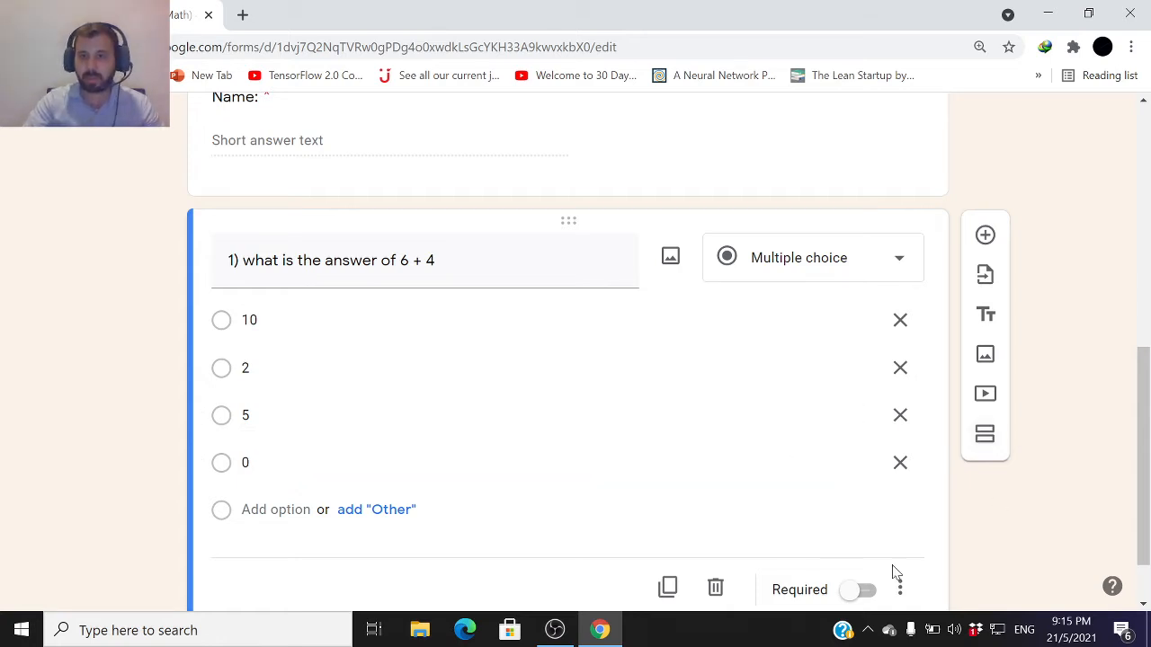
# Make question 1 required and glance at its extra options menu
pyautogui.scroll(2, 848, 547)
pyautogui.scroll(-1, 849, 550)
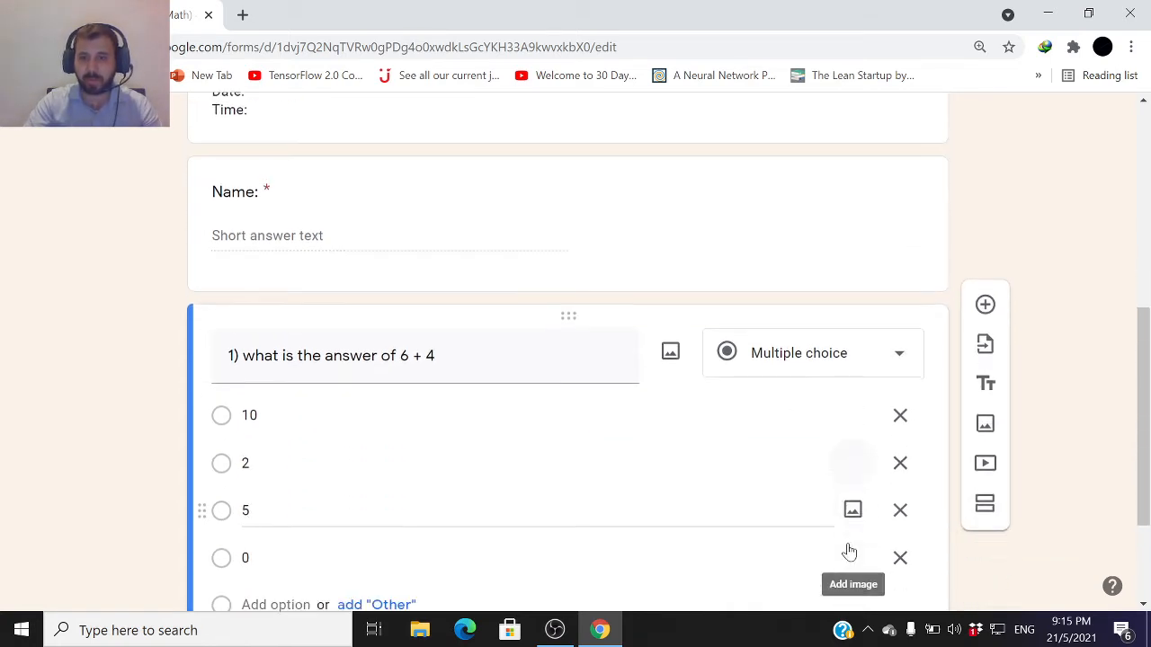
pyautogui.scroll(-2, 849, 550)
pyautogui.click(847, 534)
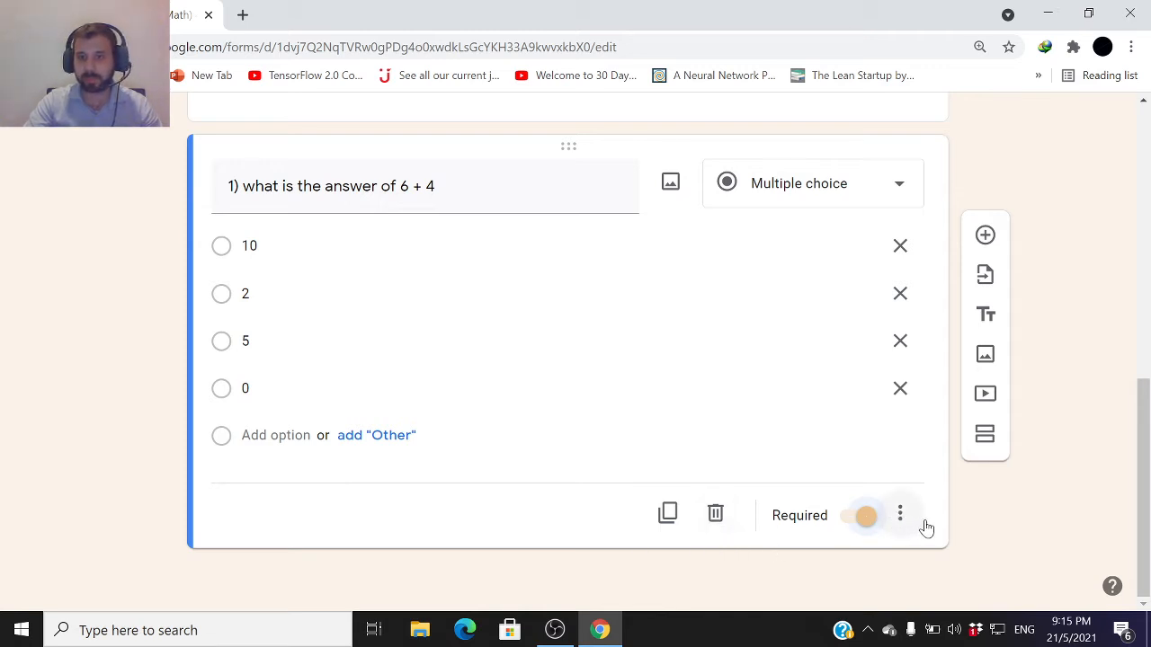
pyautogui.click(900, 515)
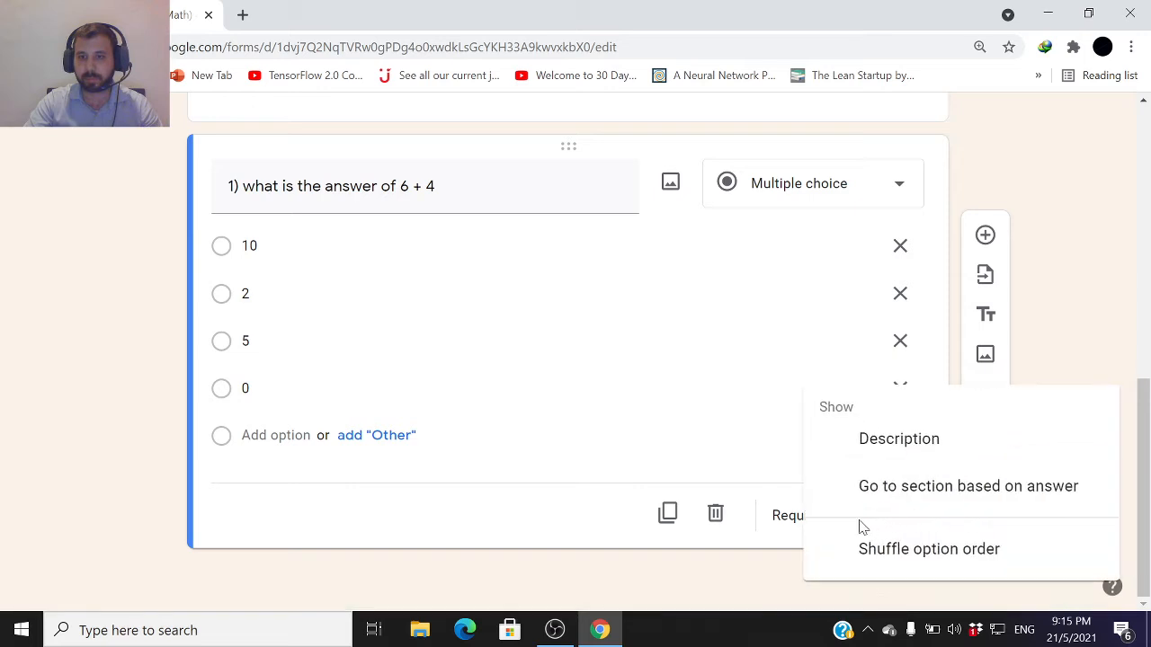
pyautogui.click(1097, 271)
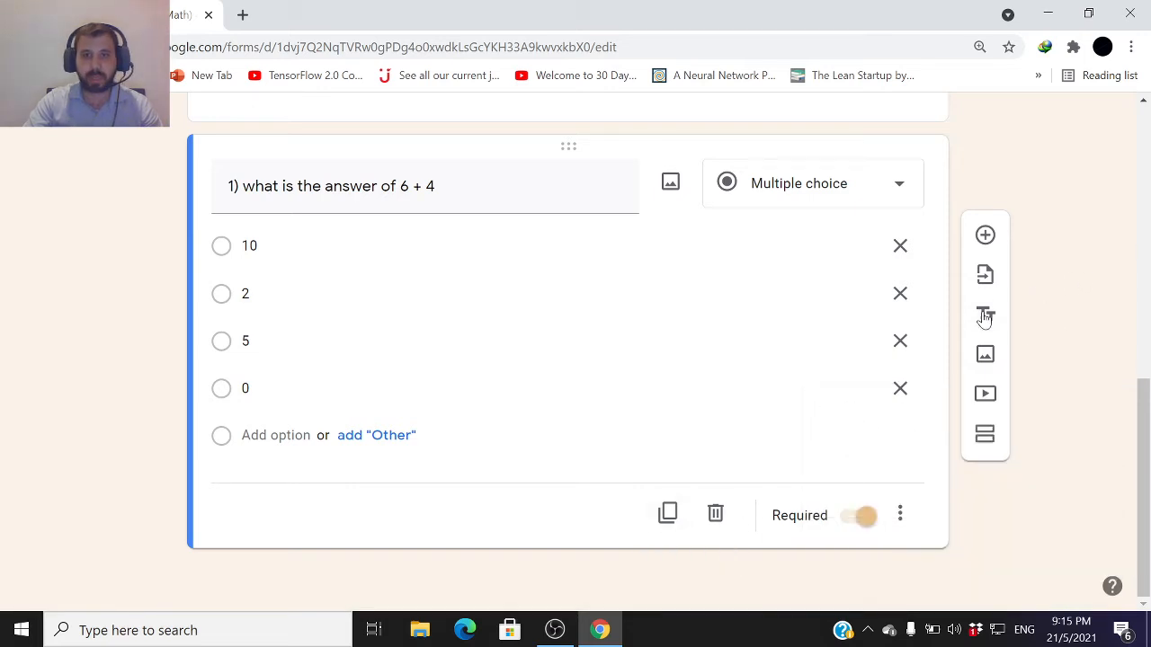
# Add a new blank multiple choice question below question 1
pyautogui.scroll(3, 935, 396)
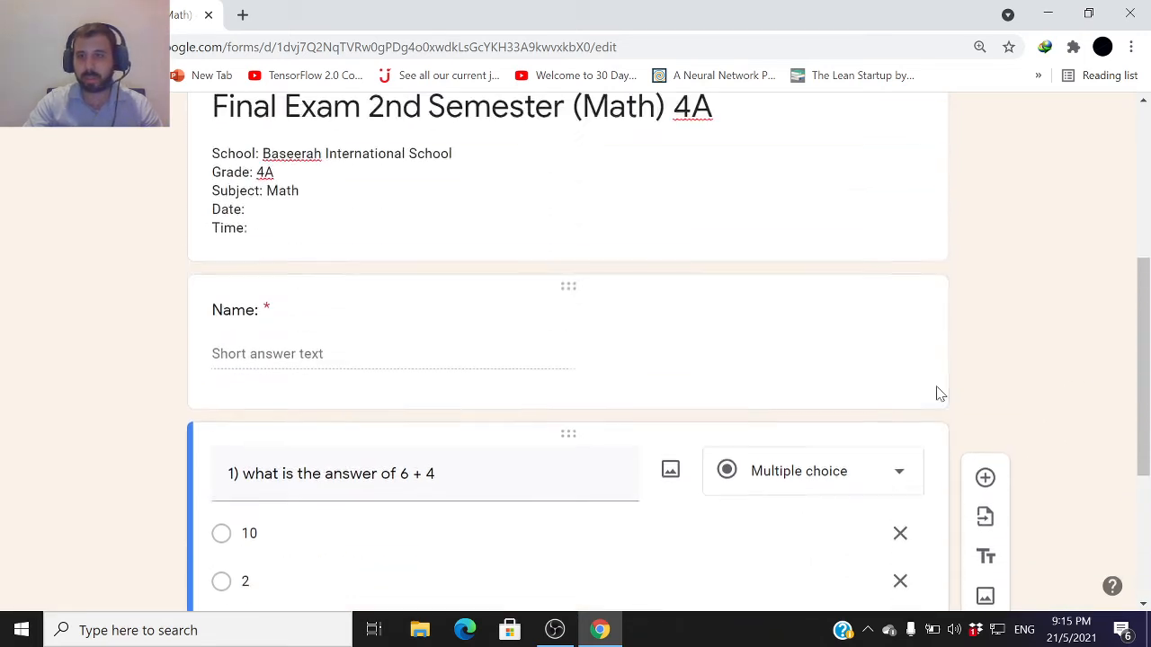
pyautogui.scroll(2, 962, 423)
pyautogui.scroll(-4, 966, 419)
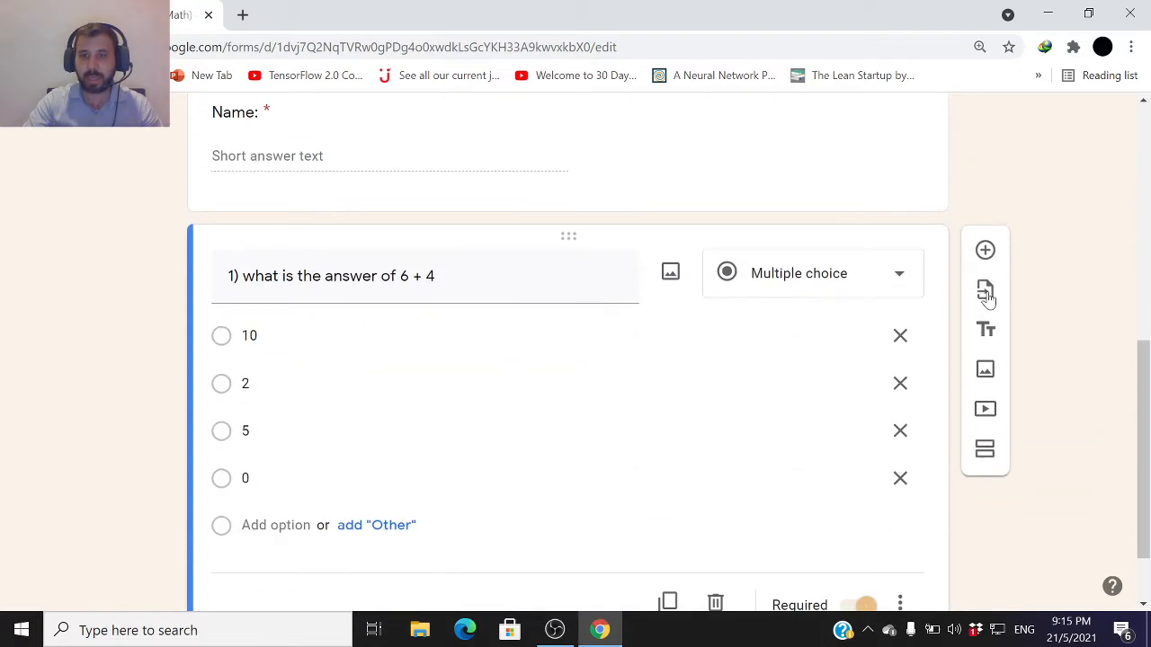
pyautogui.click(986, 252)
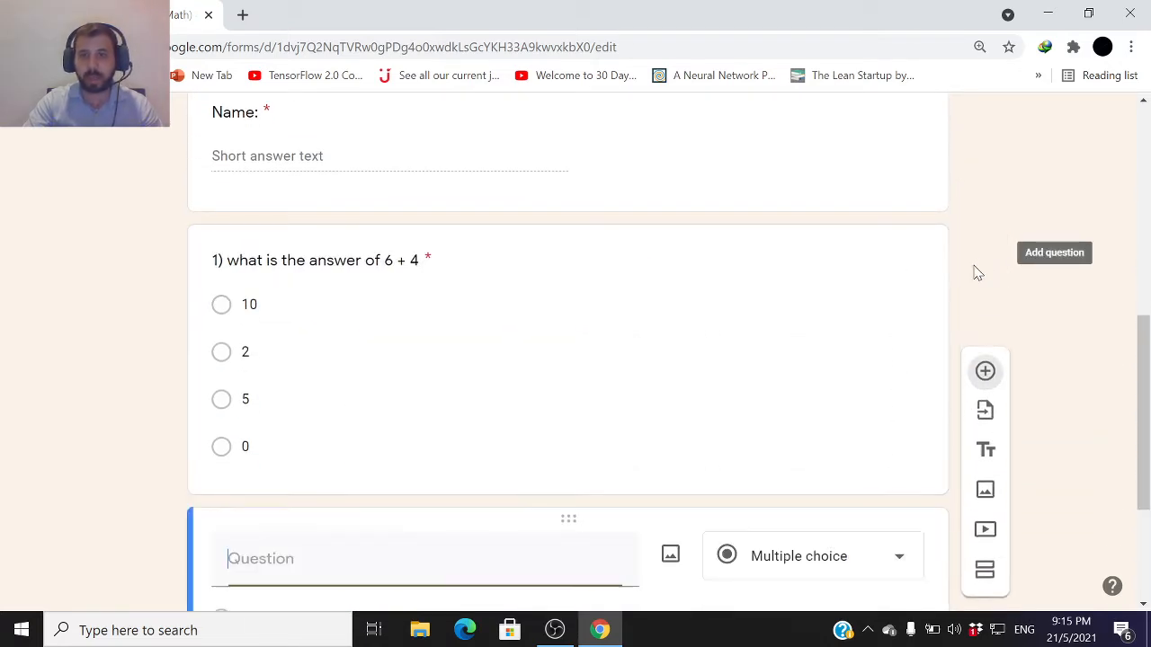
pyautogui.scroll(5, 865, 387)
pyautogui.scroll(2, 861, 378)
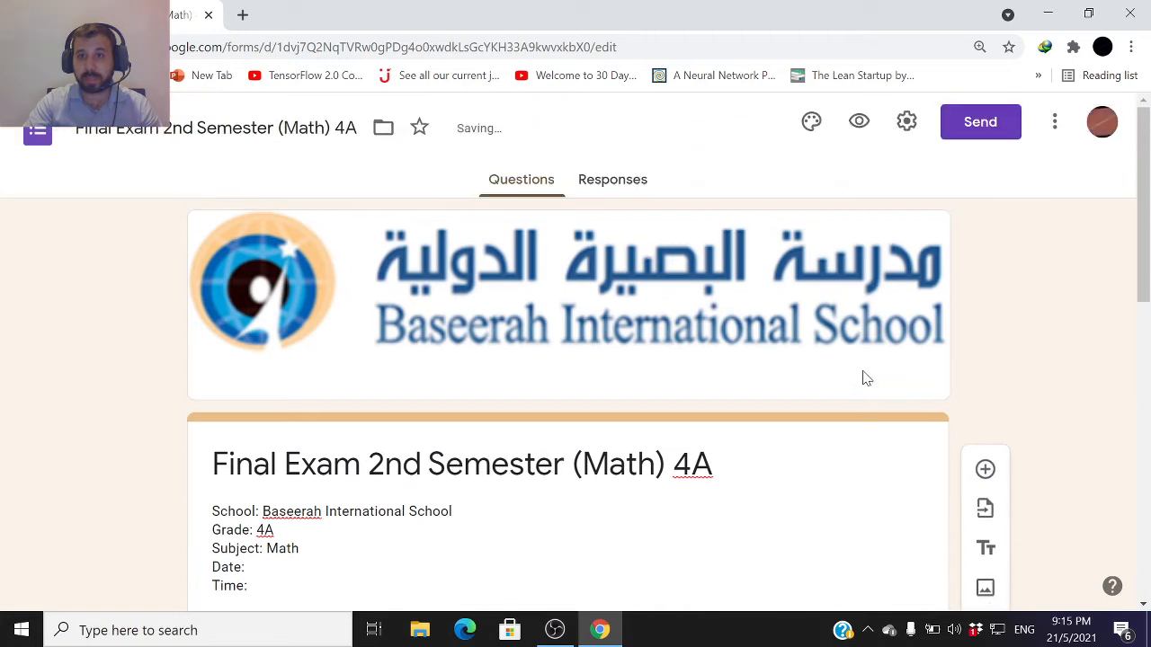
pyautogui.scroll(-1, 855, 252)
pyautogui.scroll(-1, 858, 252)
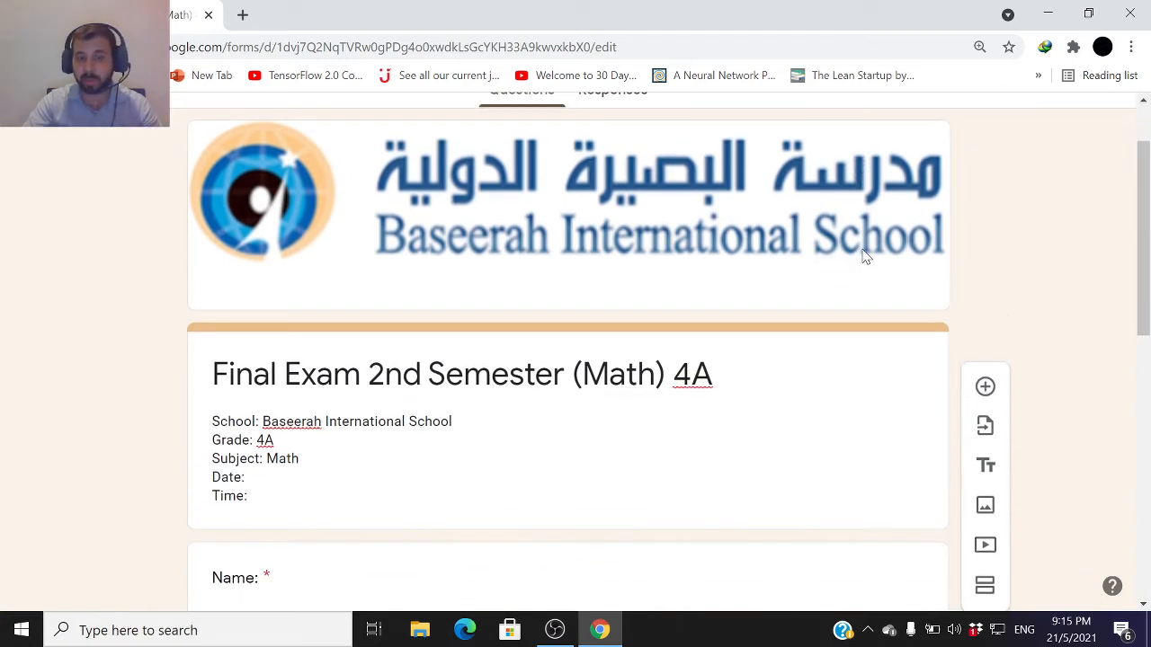
pyautogui.scroll(2, 860, 249)
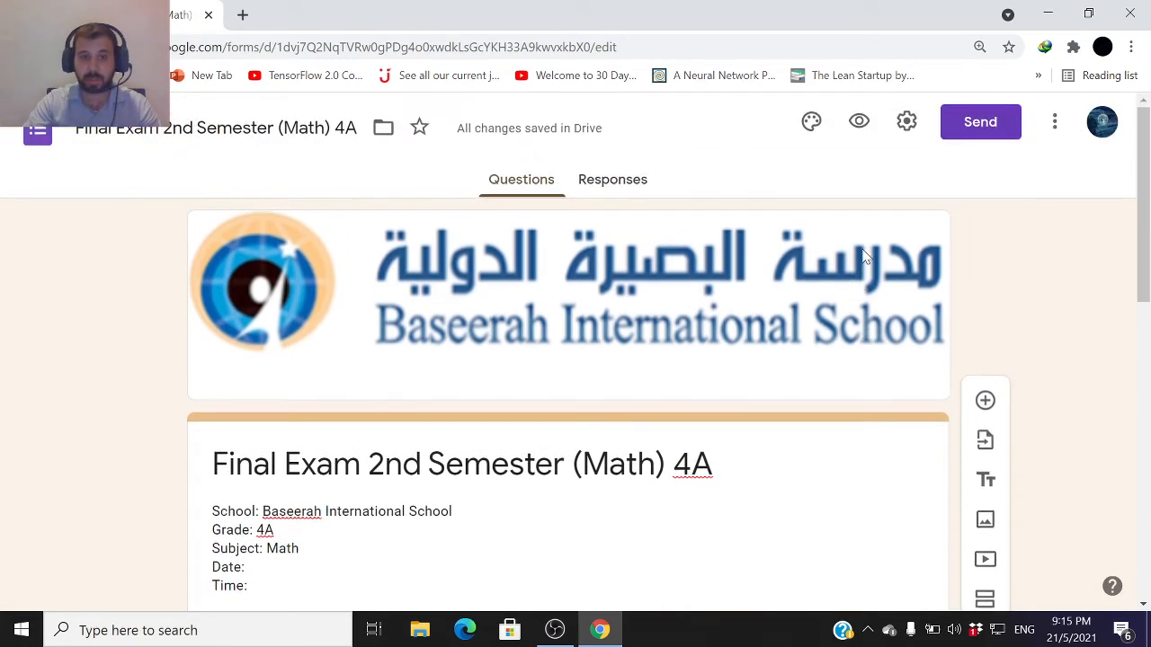
pyautogui.click(907, 121)
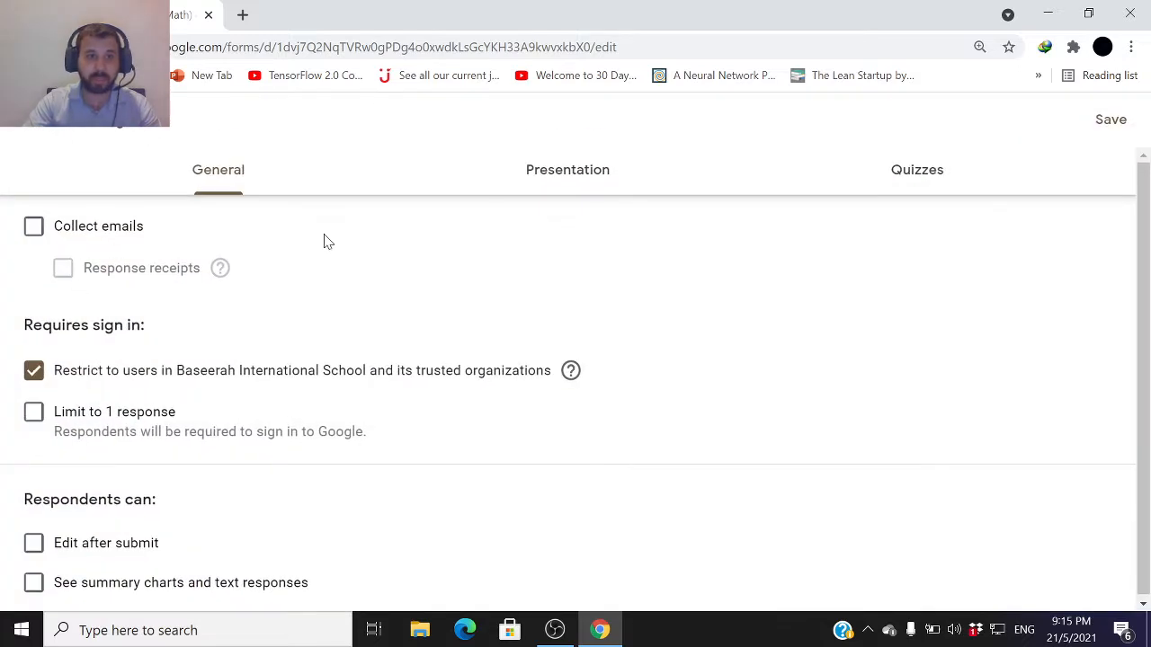
pyautogui.click(881, 190)
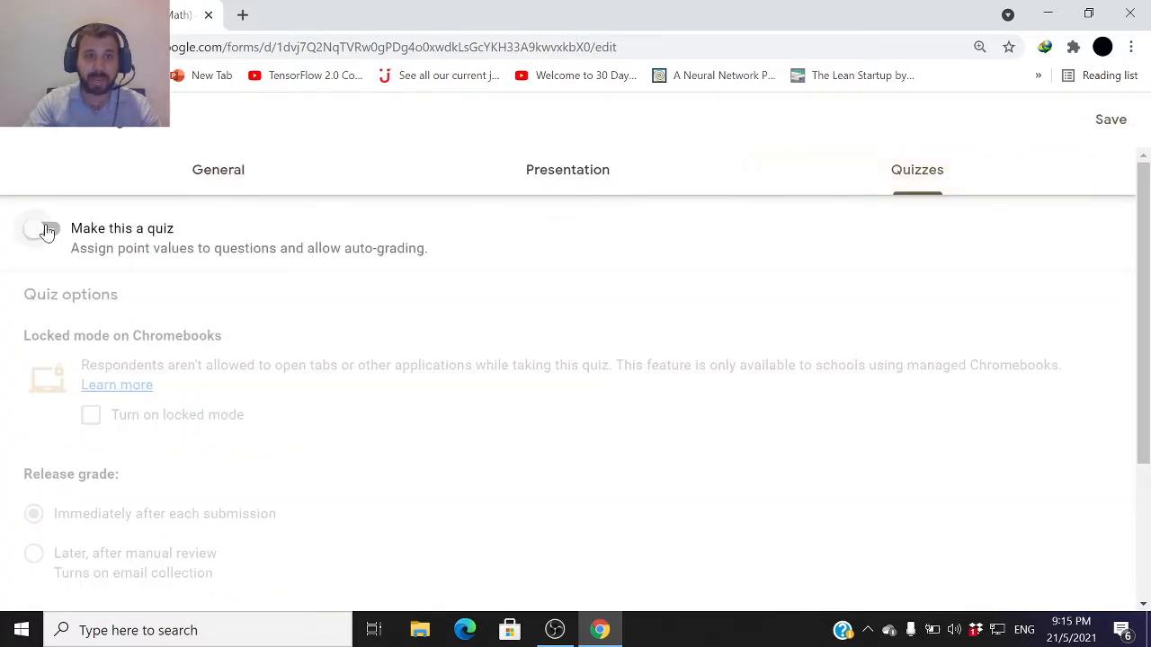
pyautogui.click(36, 134)
pyautogui.scroll(-4, 325, 426)
pyautogui.scroll(-3, 334, 357)
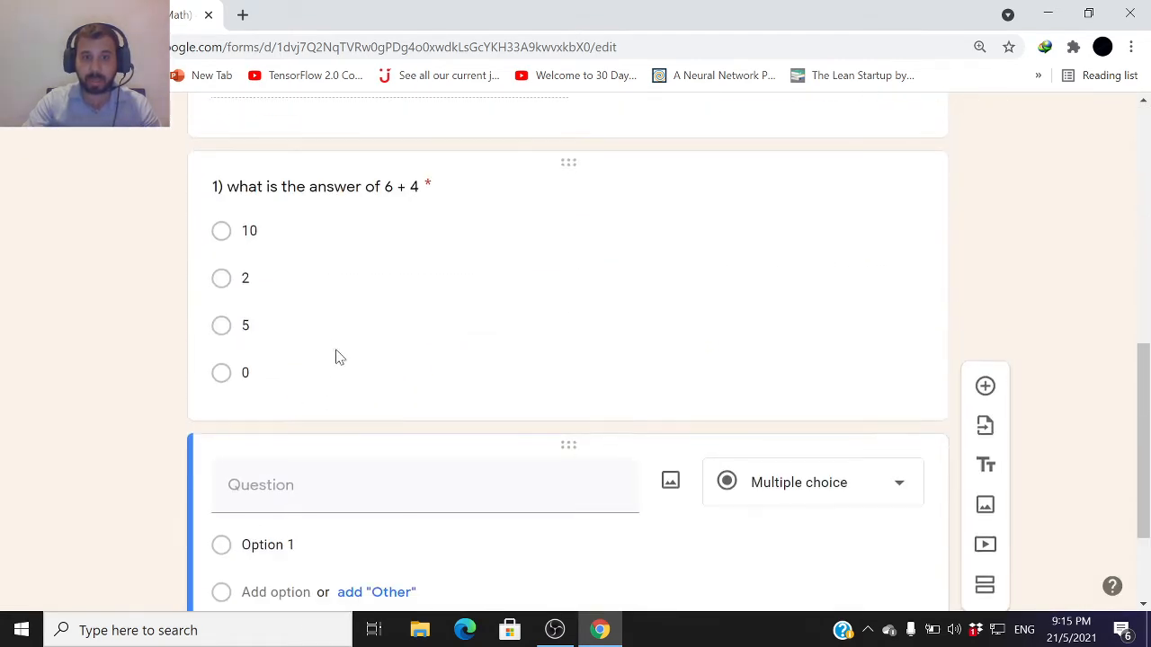
pyautogui.scroll(2, 318, 347)
pyautogui.scroll(-1, 293, 408)
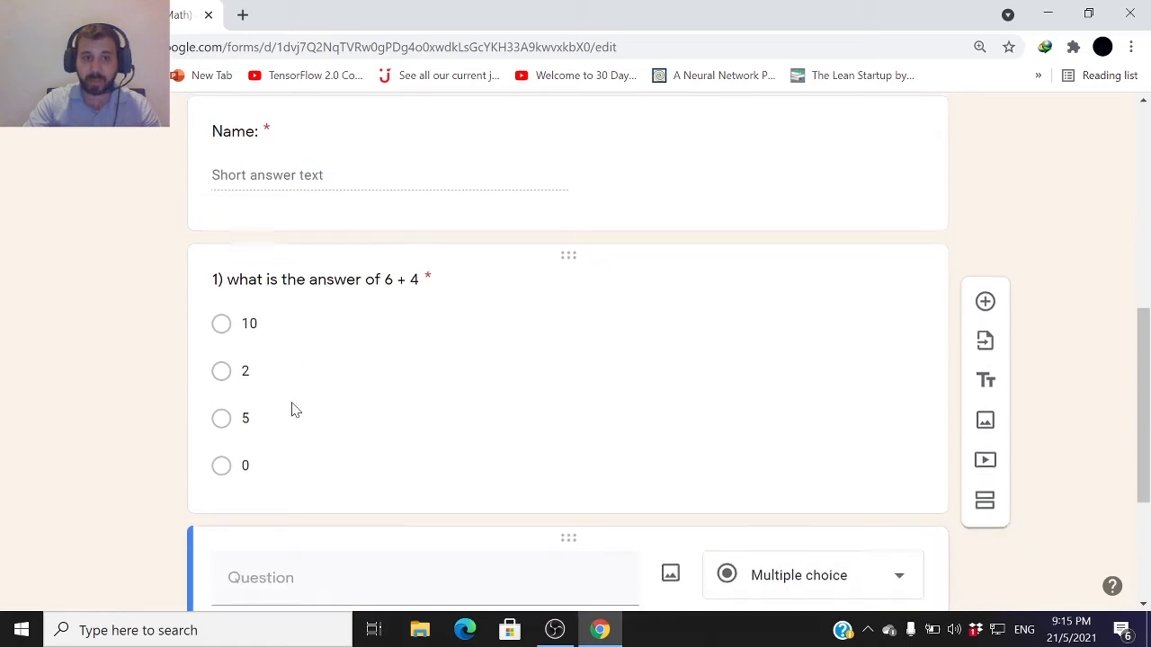
pyautogui.click(293, 411)
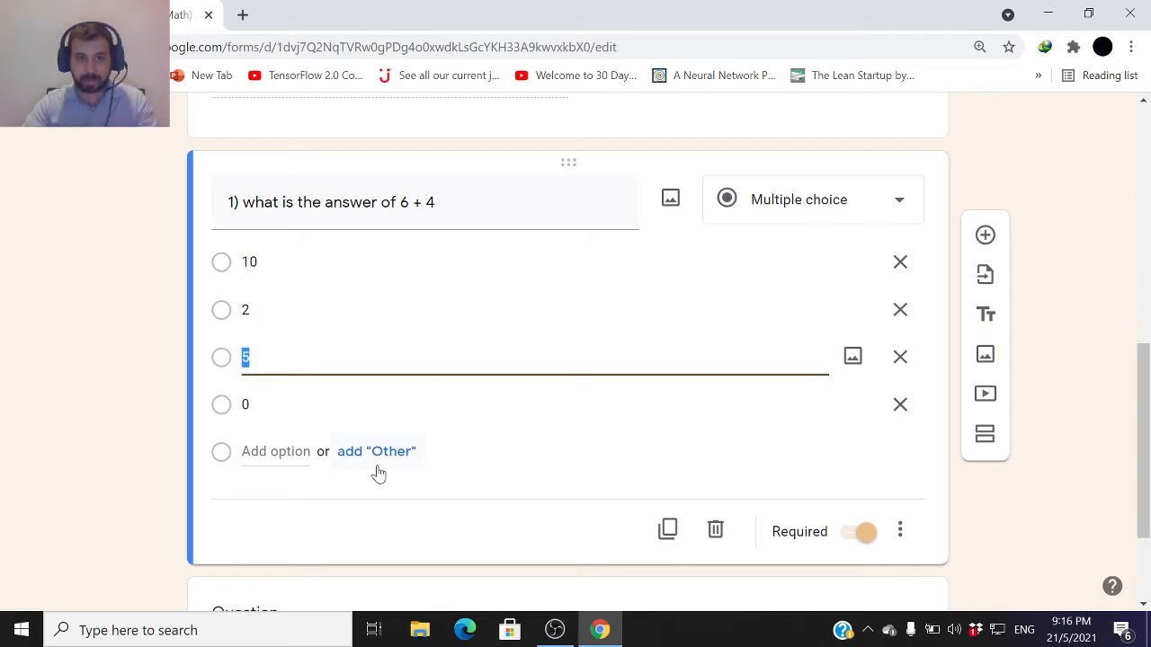
pyautogui.scroll(6, 385, 455)
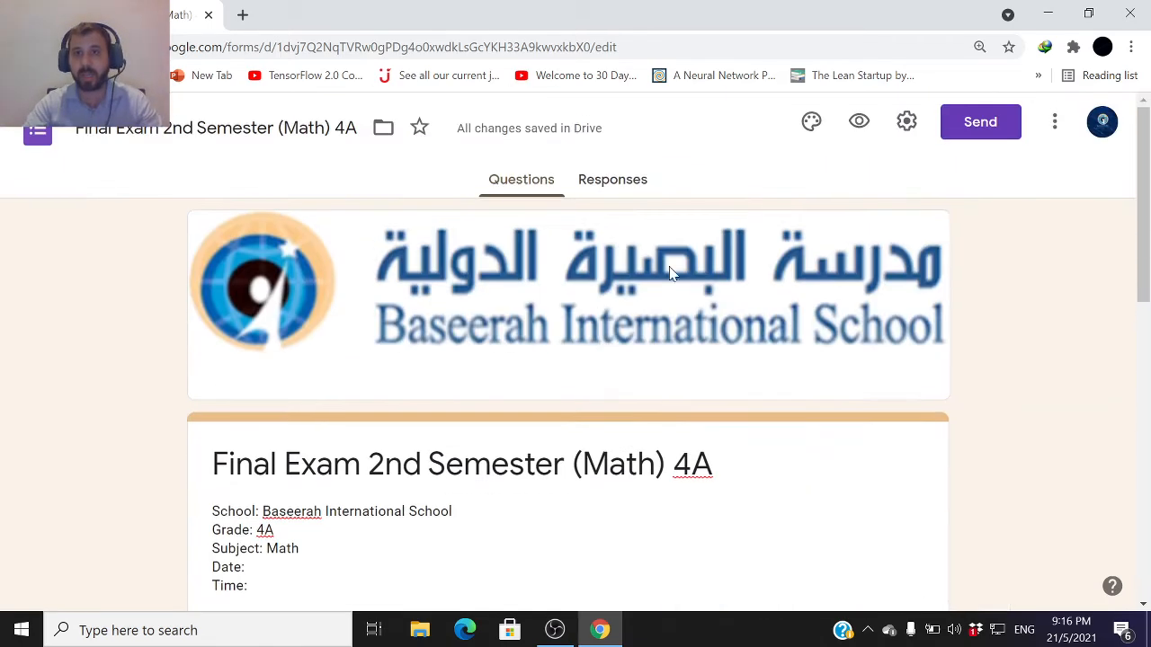
# Make the form a quiz in the settings and set grades to release later, after manual review
pyautogui.click(906, 126)
pyautogui.click(880, 180)
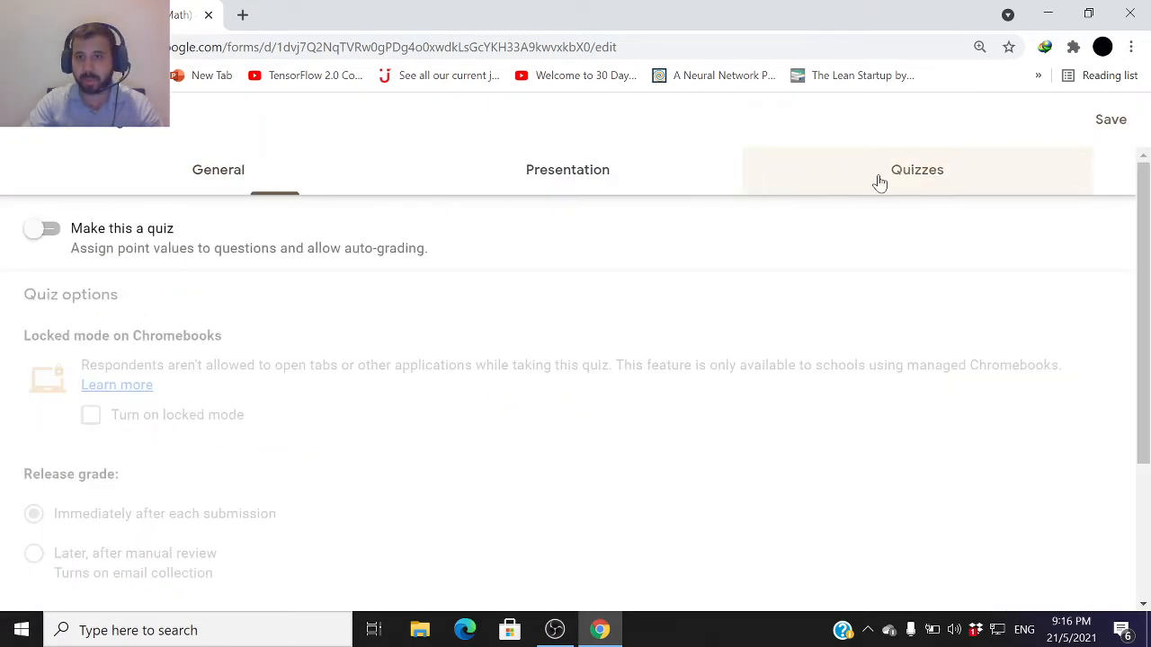
pyautogui.click(45, 233)
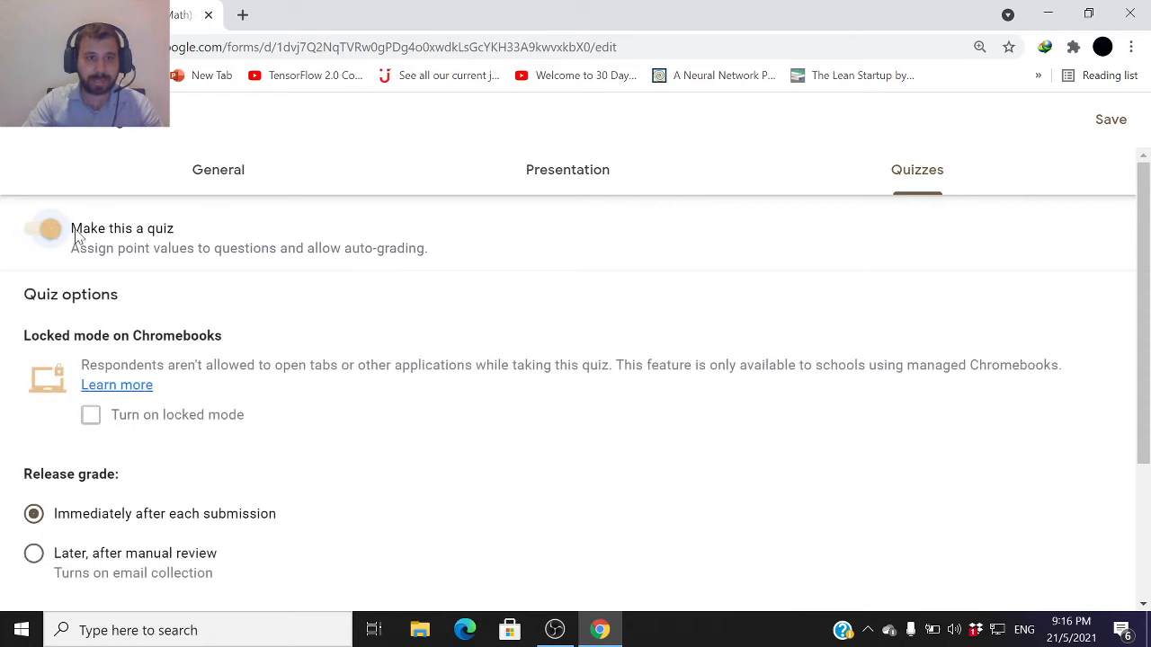
pyautogui.scroll(-2, 214, 461)
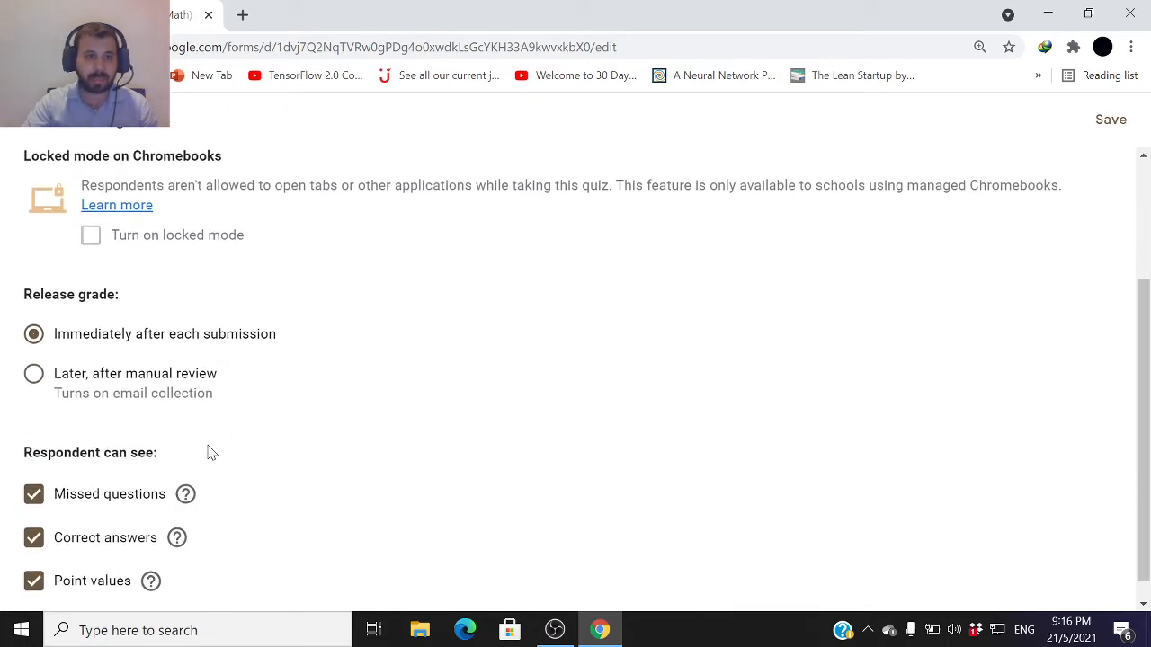
pyautogui.scroll(2, 10, 418)
pyautogui.scroll(-1, 9, 413)
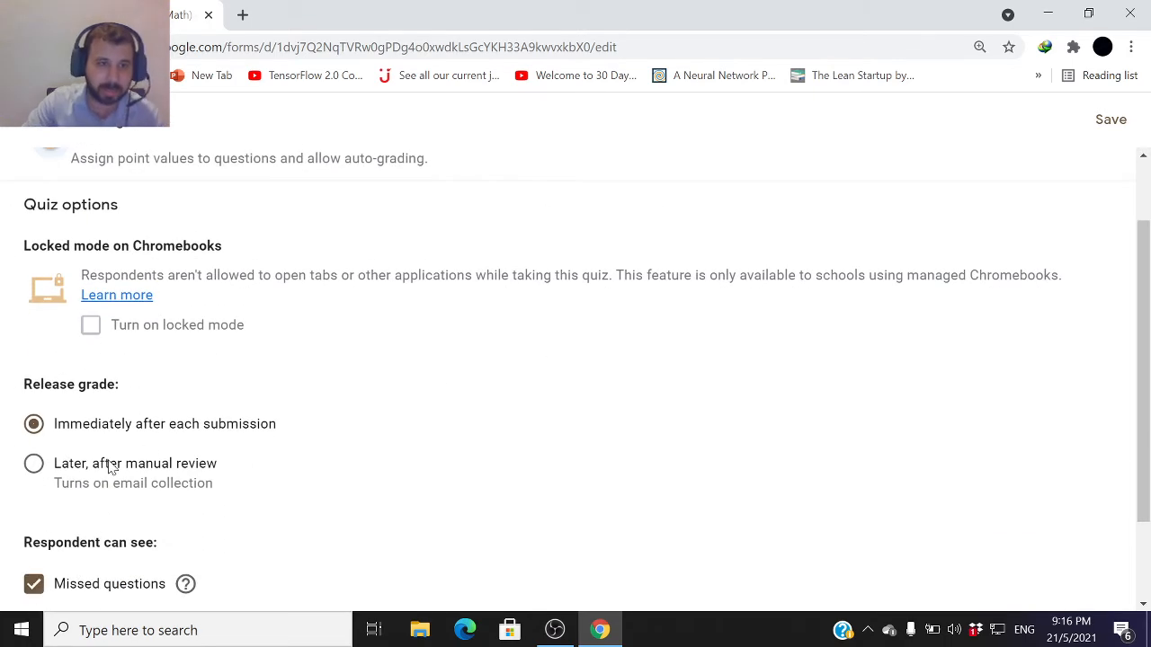
pyautogui.scroll(1, 267, 398)
pyautogui.scroll(-1, 159, 406)
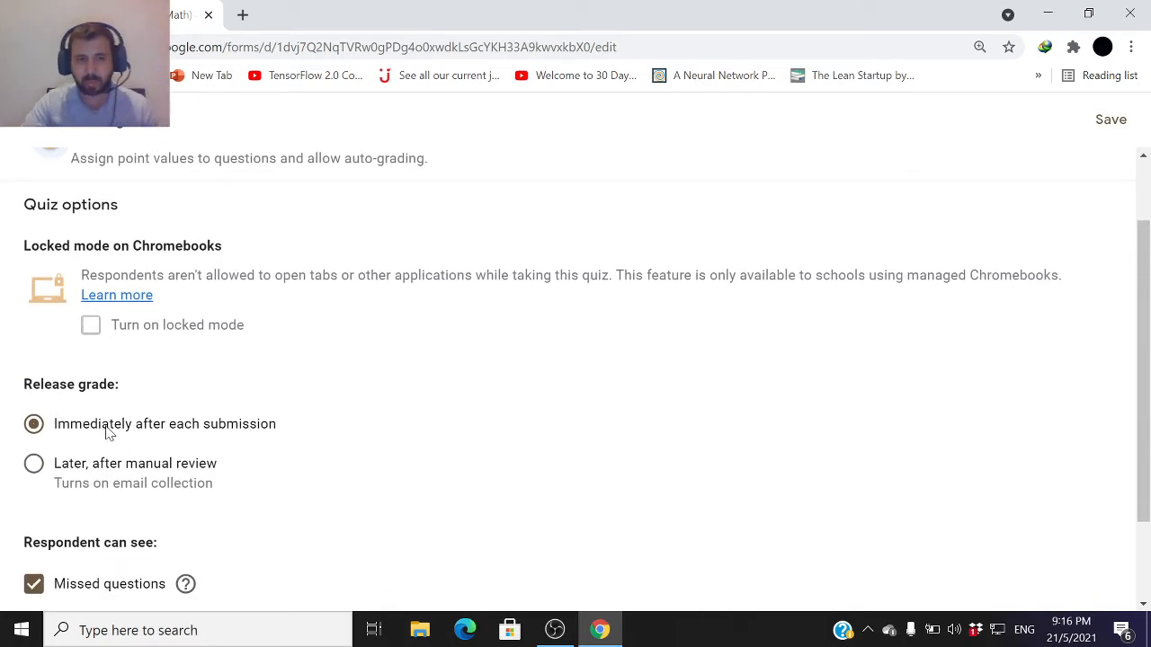
pyautogui.click(34, 483)
# Stop respondents from seeing missed questions, correct answers and point values
pyautogui.scroll(-1, 34, 486)
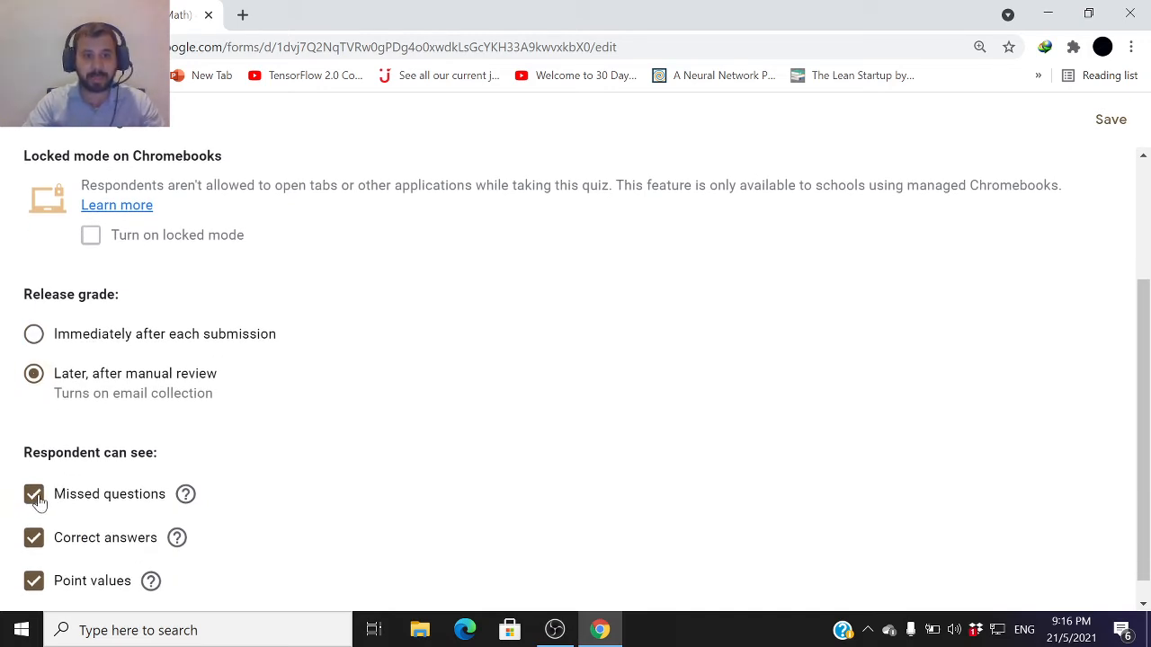
pyautogui.click(37, 508)
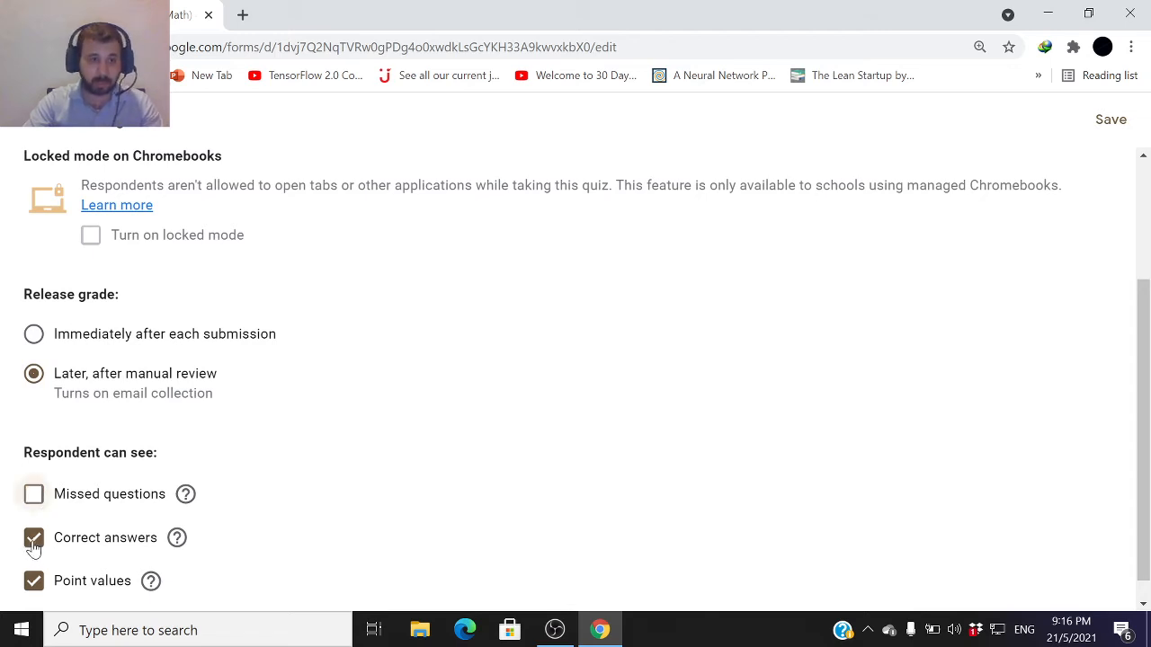
pyautogui.click(33, 539)
pyautogui.scroll(-1, 129, 552)
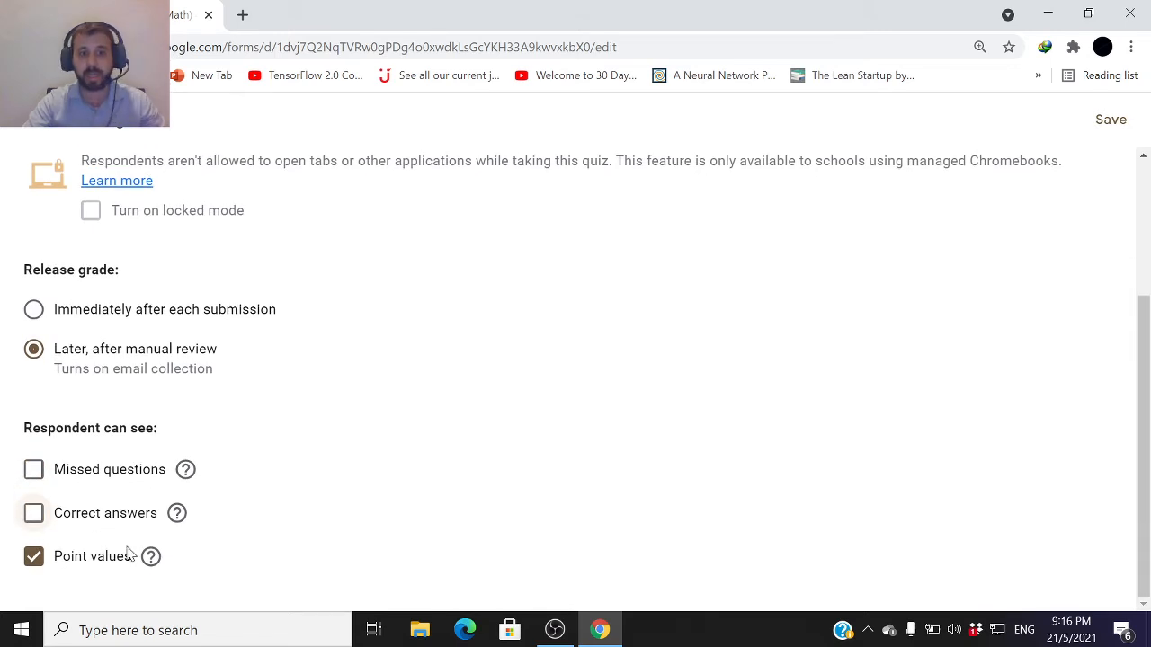
pyautogui.click(32, 558)
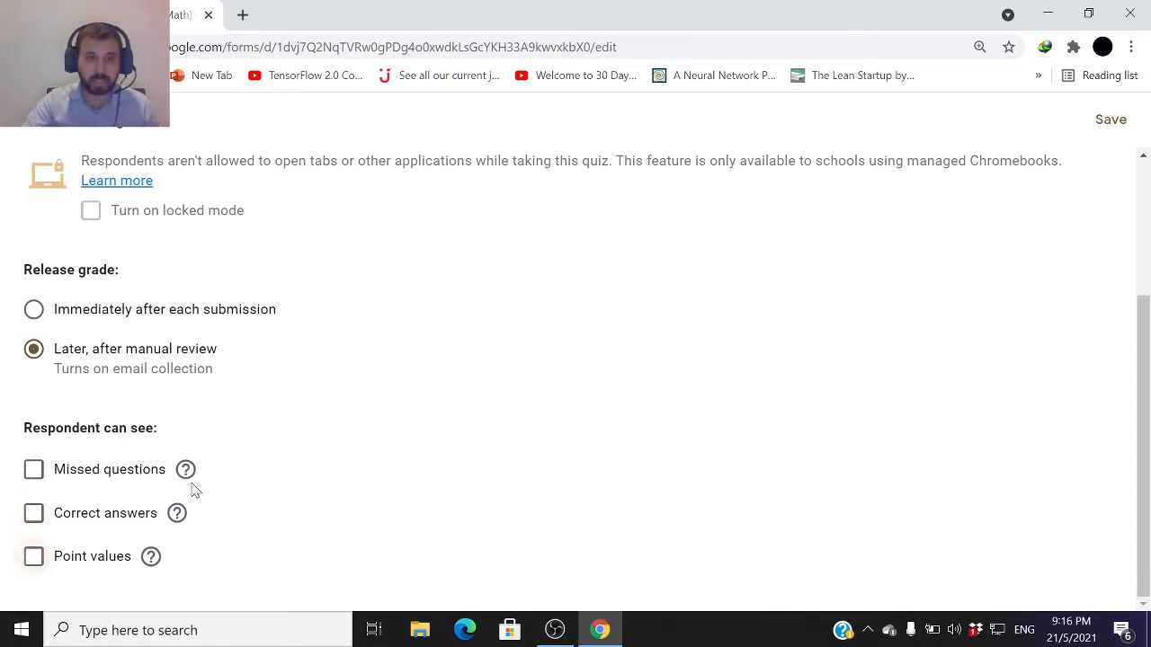
pyautogui.moveTo(187, 483)
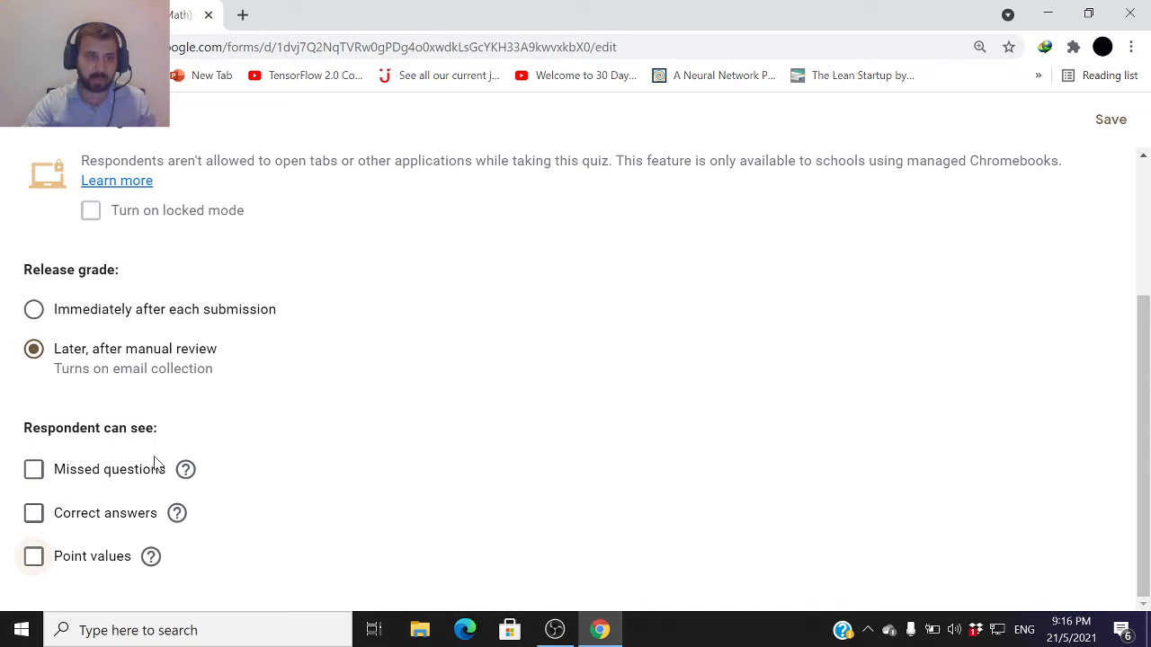
pyautogui.scroll(1, 207, 471)
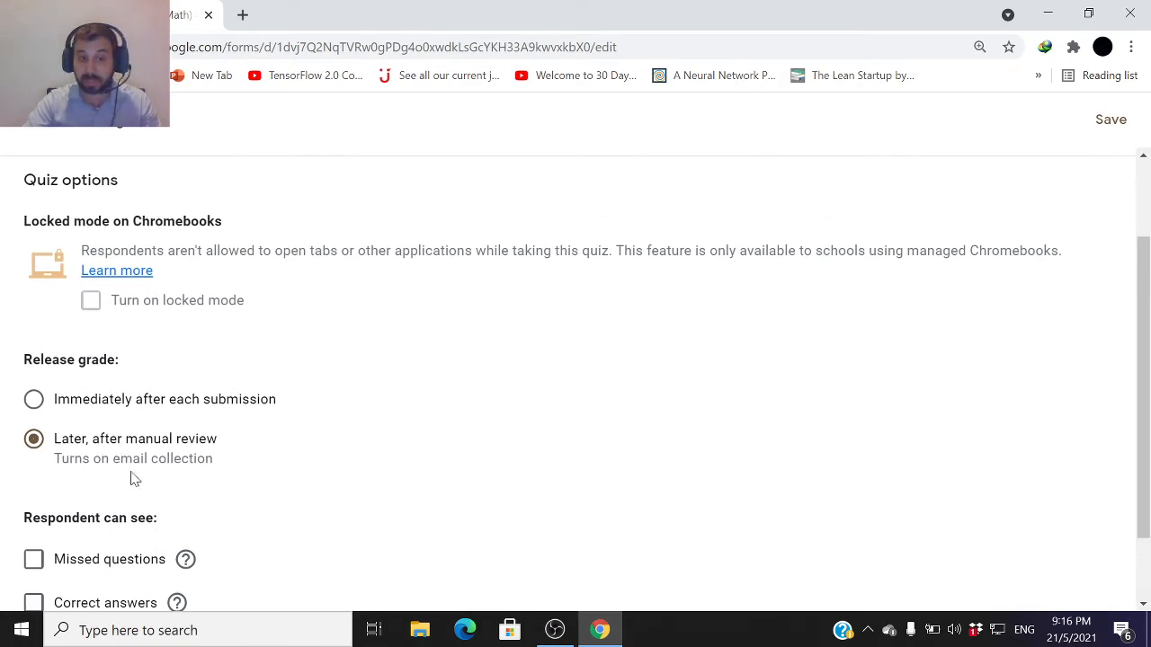
pyautogui.scroll(-1, 135, 471)
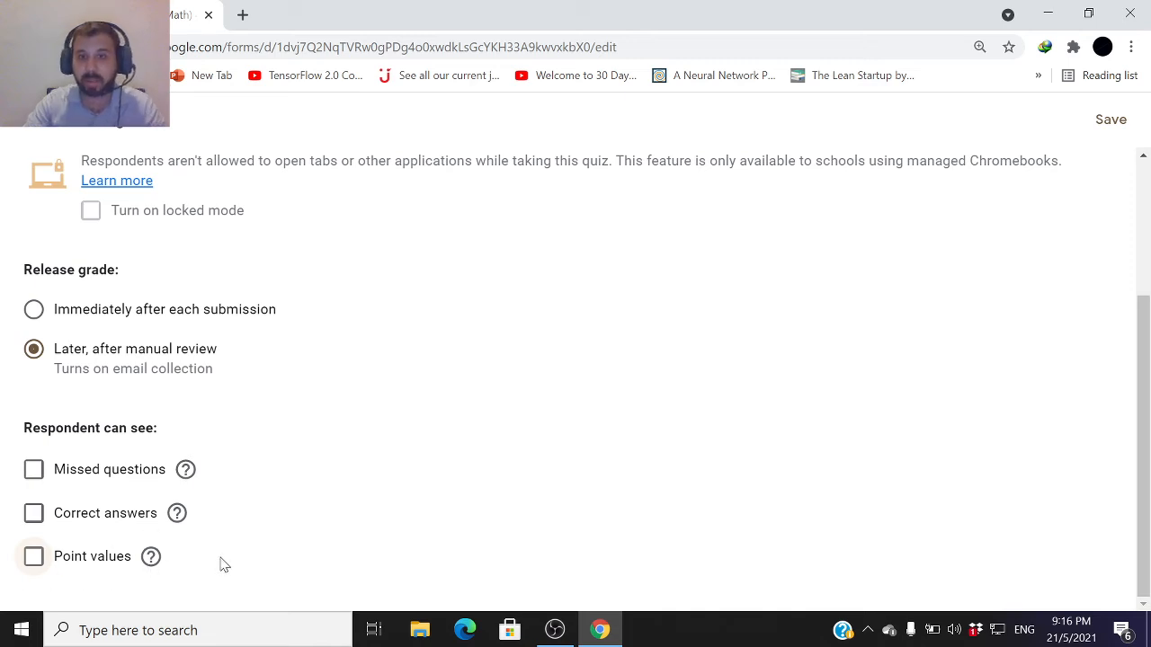
pyautogui.scroll(3, 224, 564)
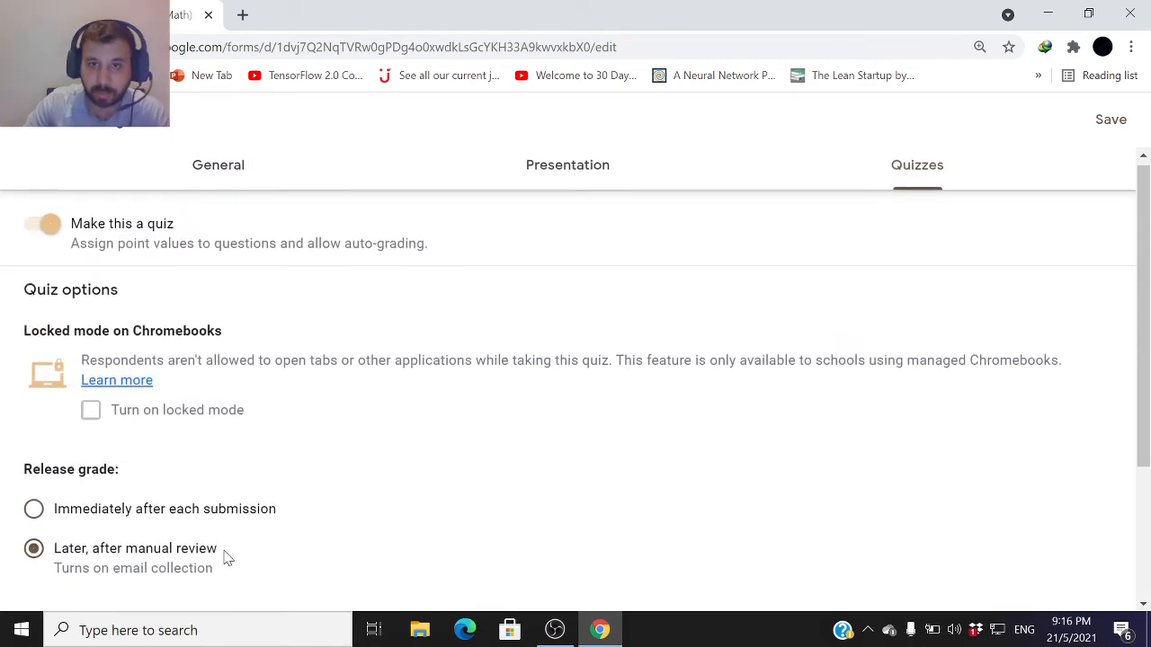
# Turn off the link to submit another response and limit respondents to 1 response
pyautogui.click(545, 185)
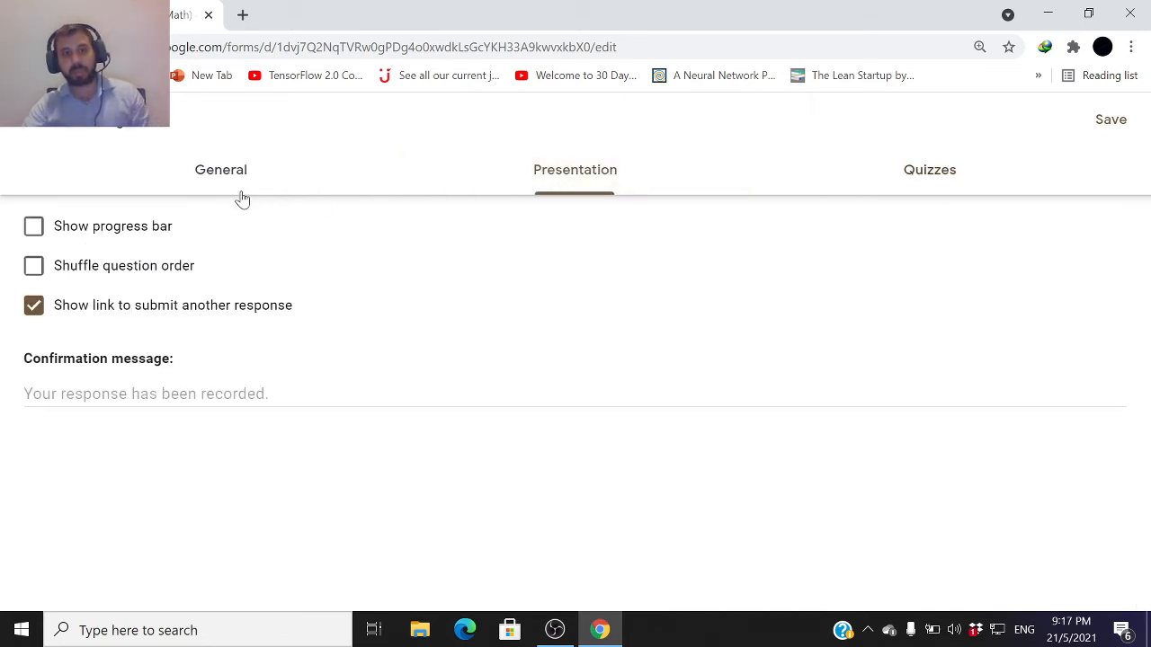
pyautogui.click(36, 307)
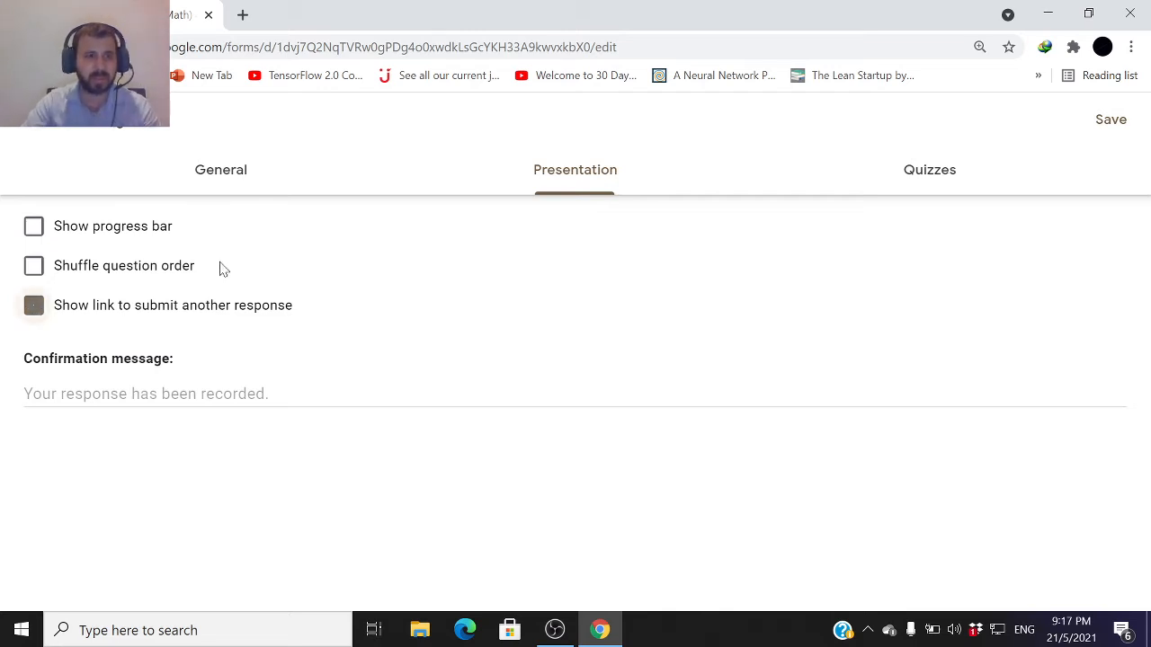
pyautogui.click(243, 181)
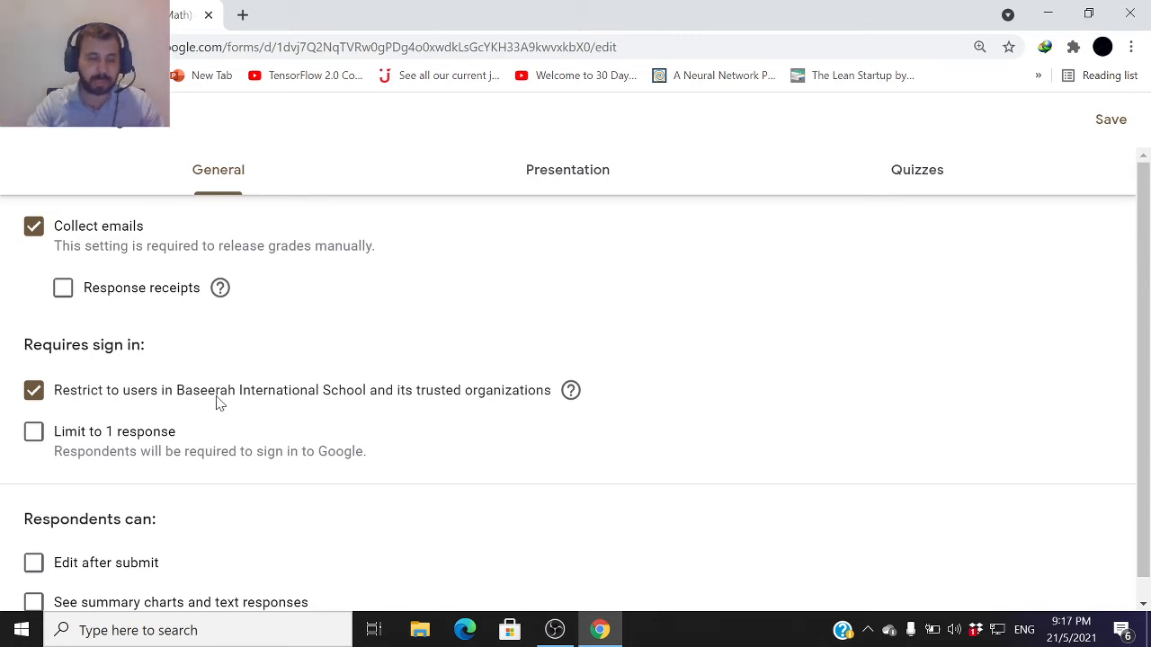
pyautogui.click(34, 440)
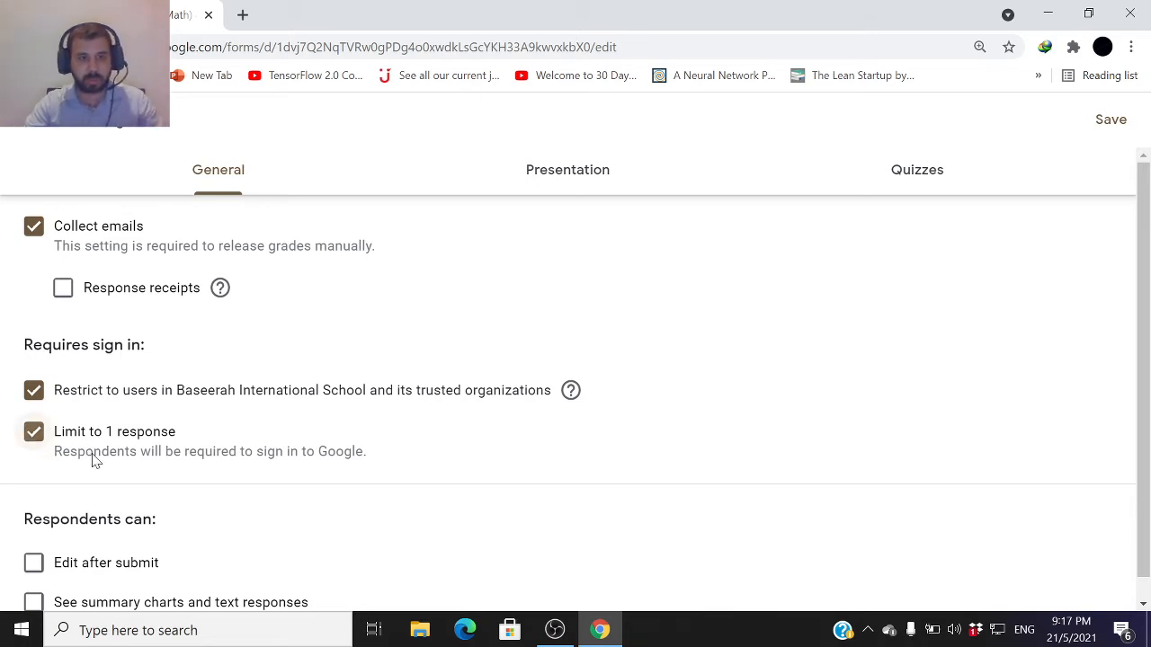
# Review the quiz settings and save them
pyautogui.scroll(-1, 96, 478)
pyautogui.scroll(1, 144, 530)
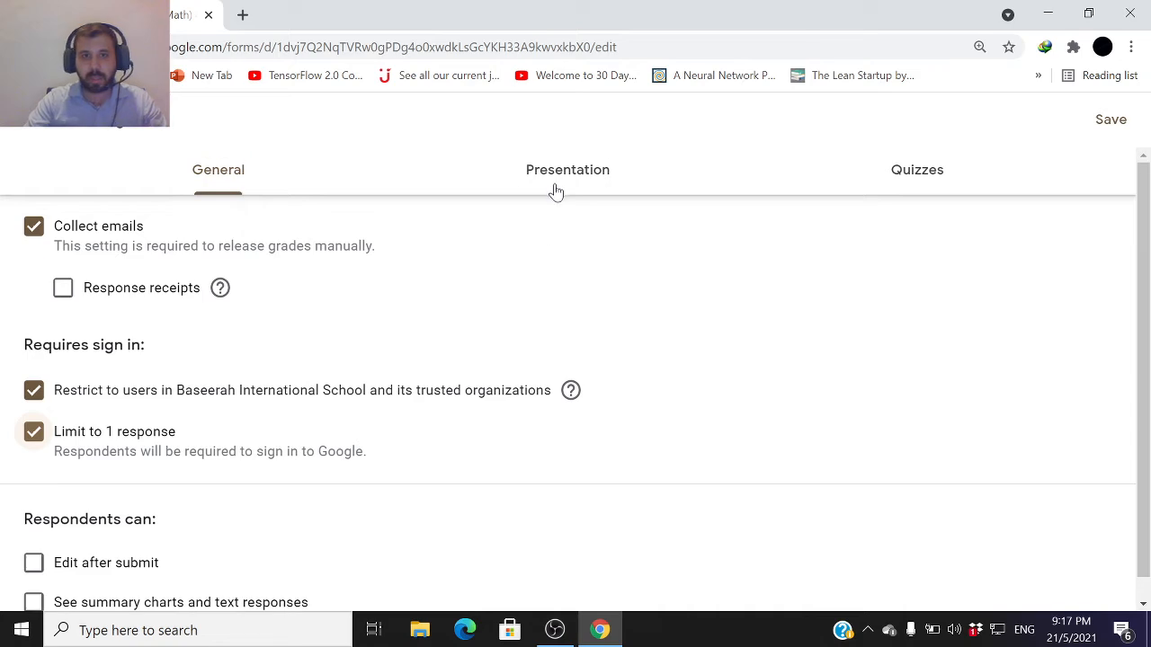
pyautogui.click(875, 190)
pyautogui.scroll(-2, 226, 367)
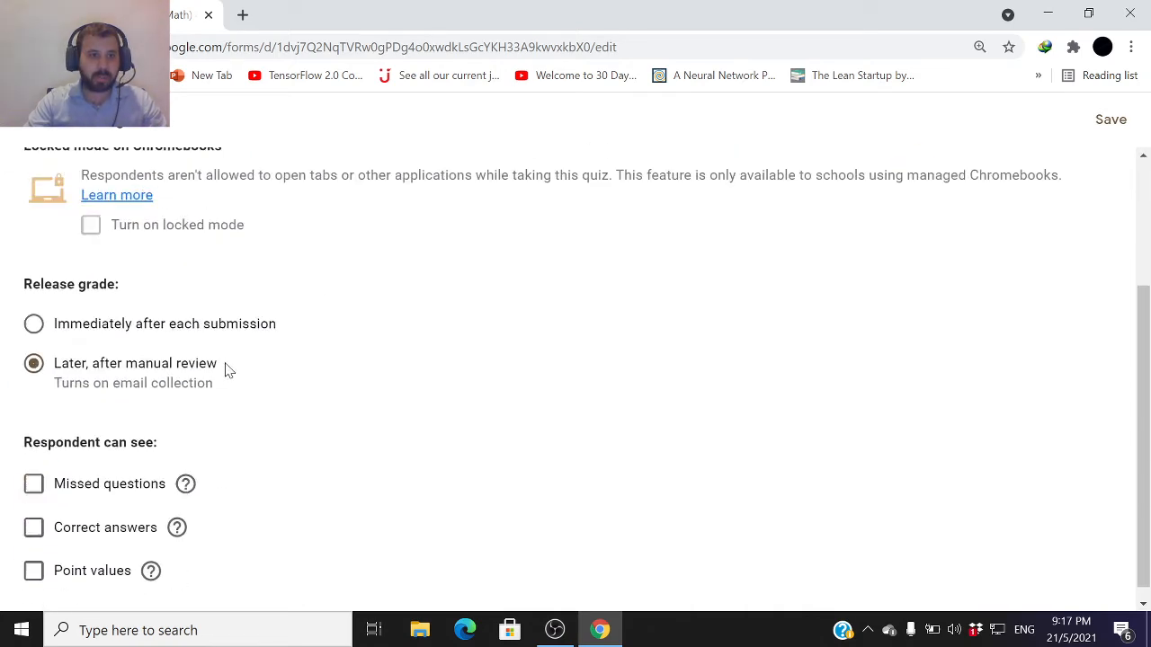
pyautogui.scroll(2, 221, 352)
pyautogui.click(241, 171)
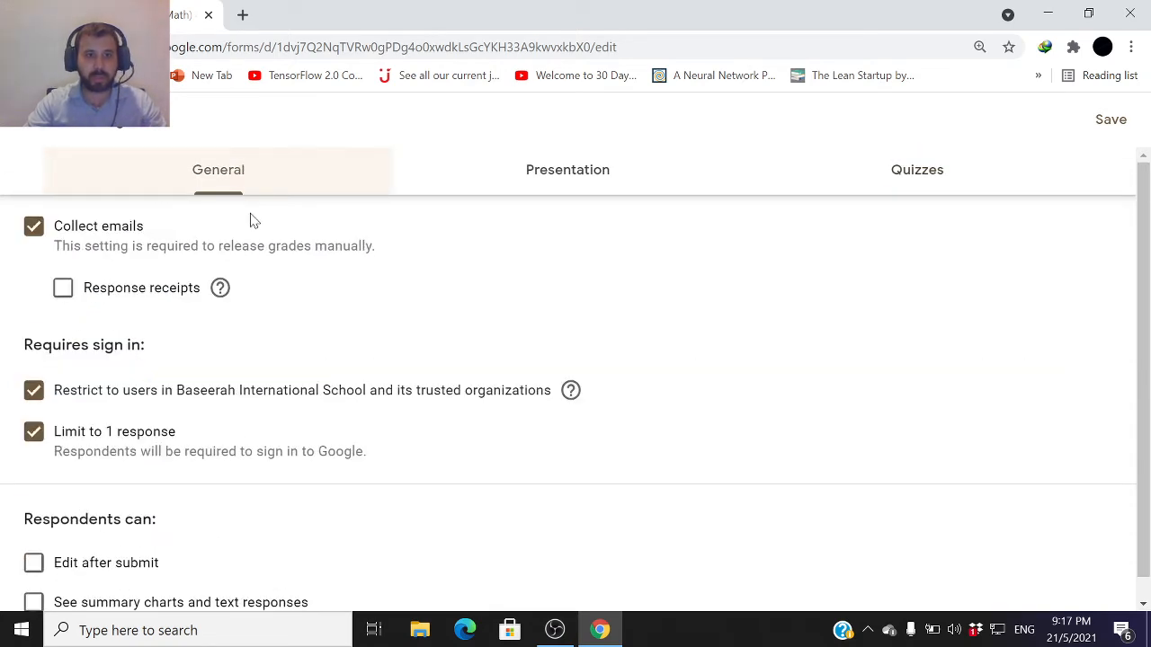
pyautogui.click(1112, 120)
# Open question 1's answer key, set it to 2 points with 10 as the correct answer, and finish
pyautogui.scroll(-2, 763, 320)
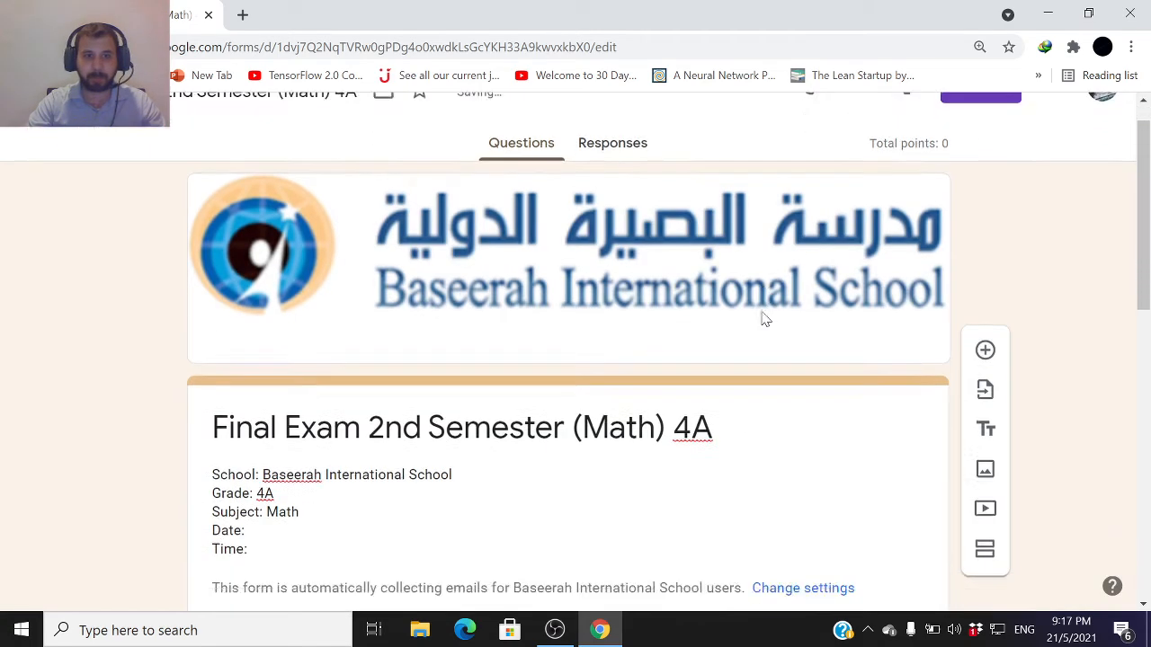
pyautogui.scroll(-6, 758, 324)
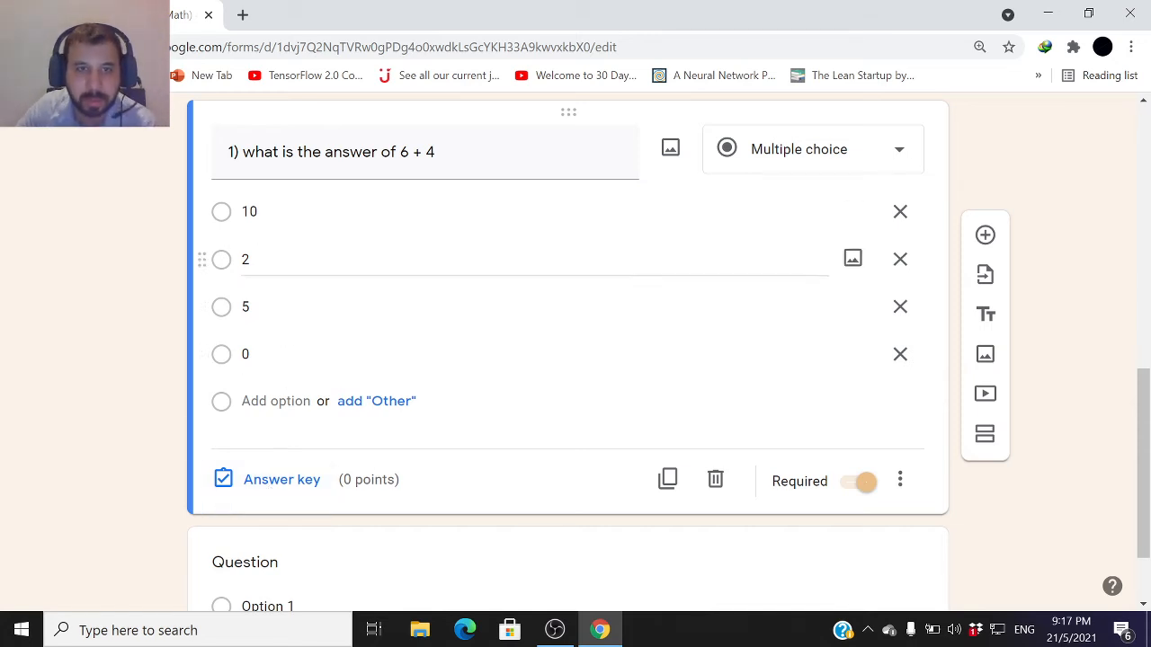
pyautogui.click(286, 480)
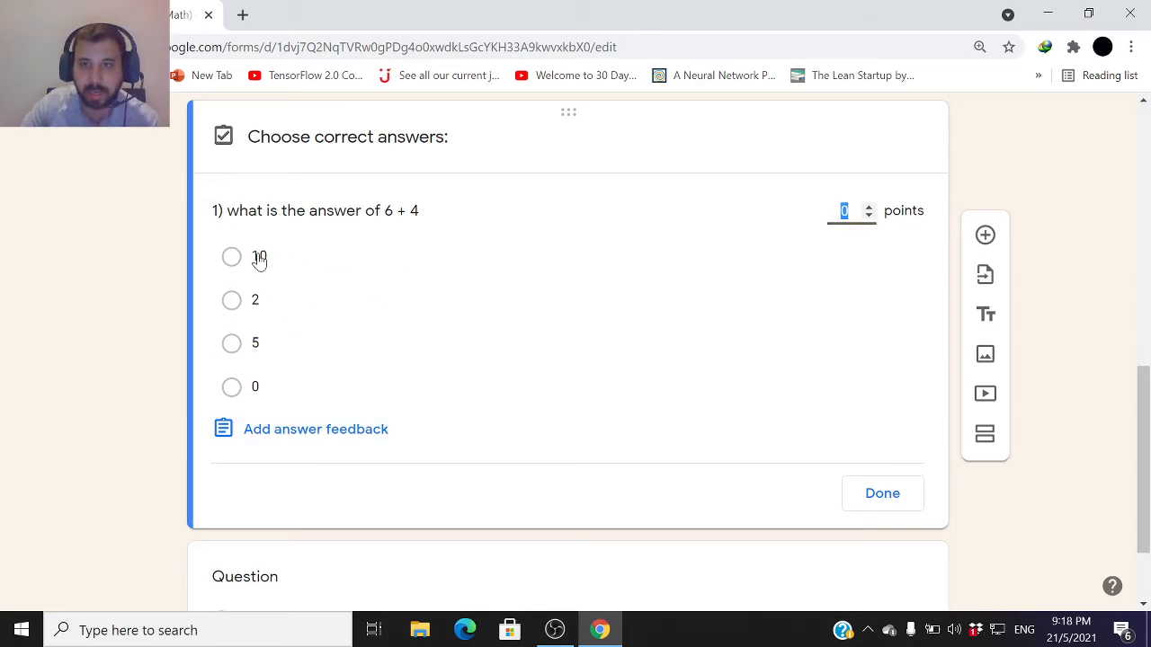
pyautogui.click(868, 207)
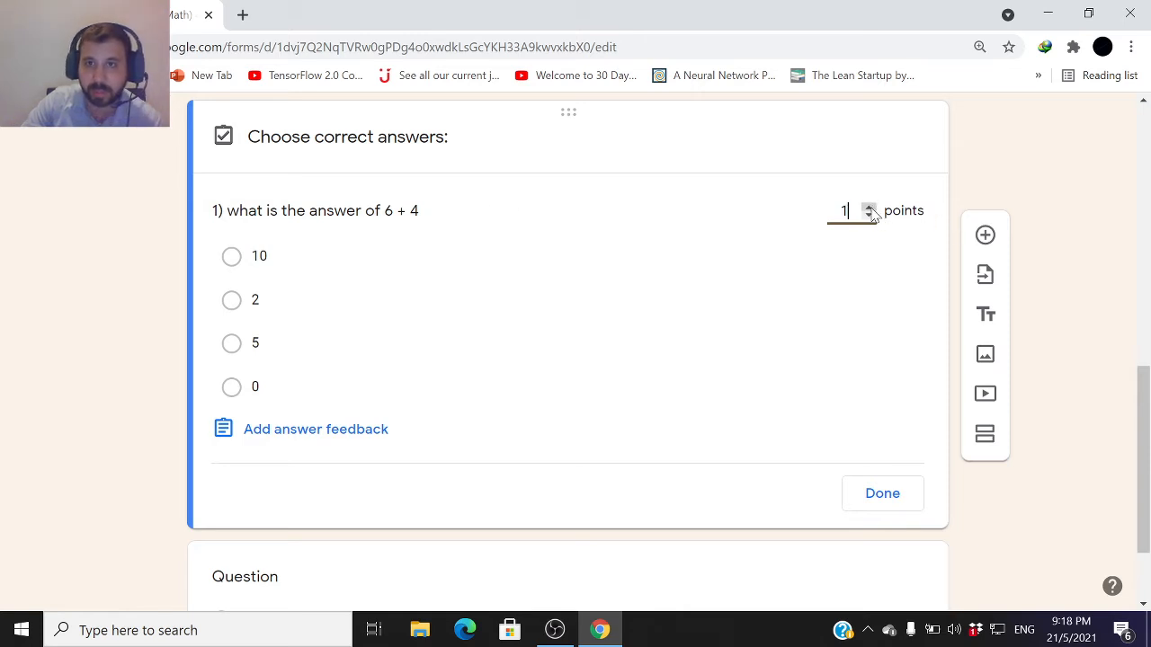
pyautogui.click(869, 207)
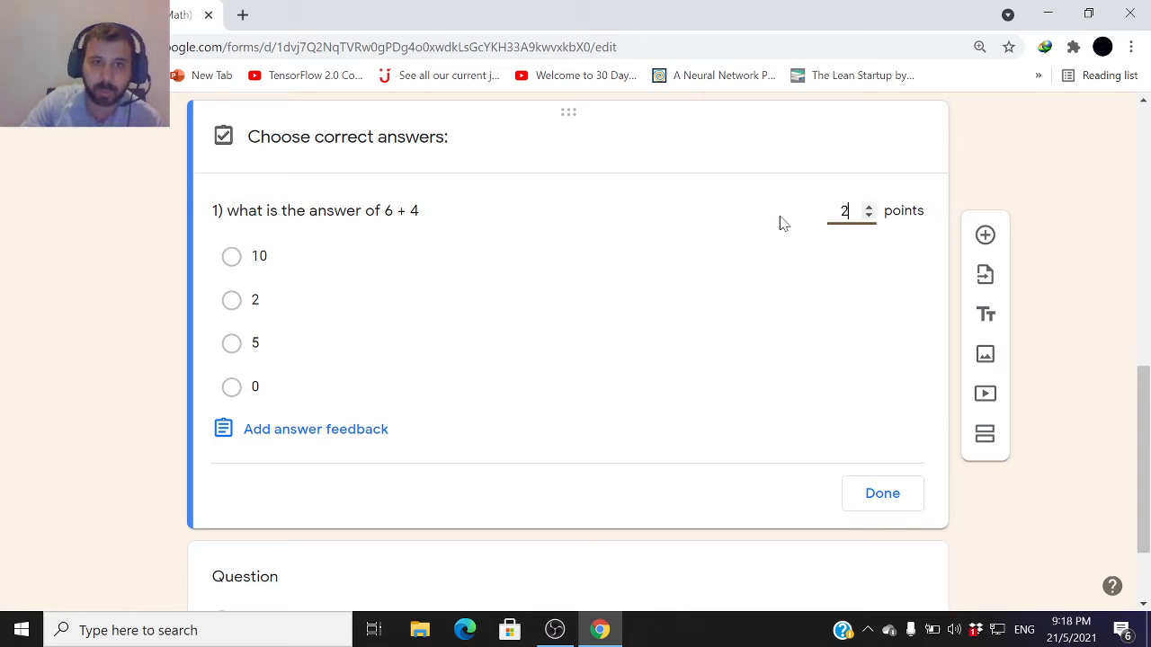
pyautogui.click(236, 261)
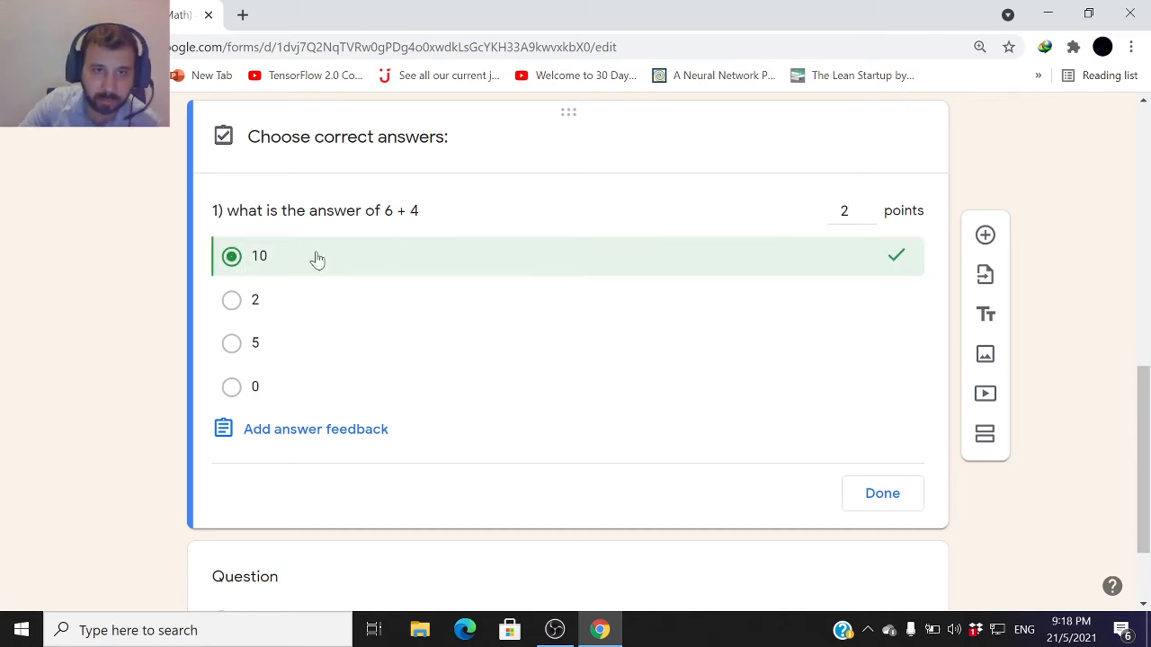
pyautogui.click(902, 505)
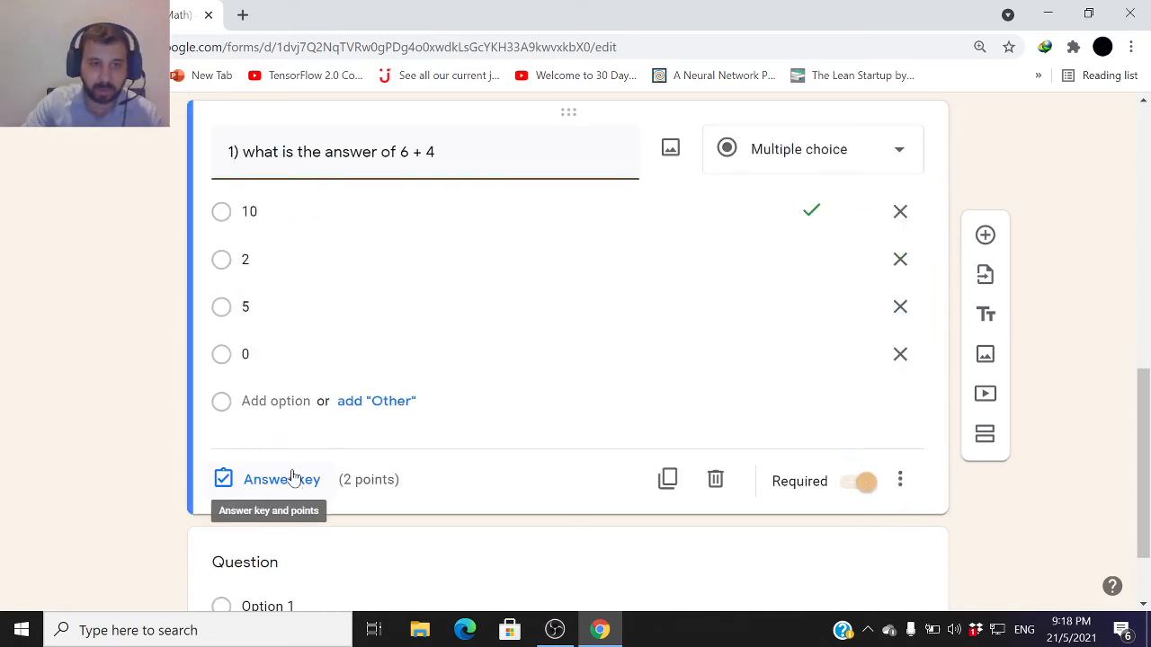
pyautogui.click(279, 481)
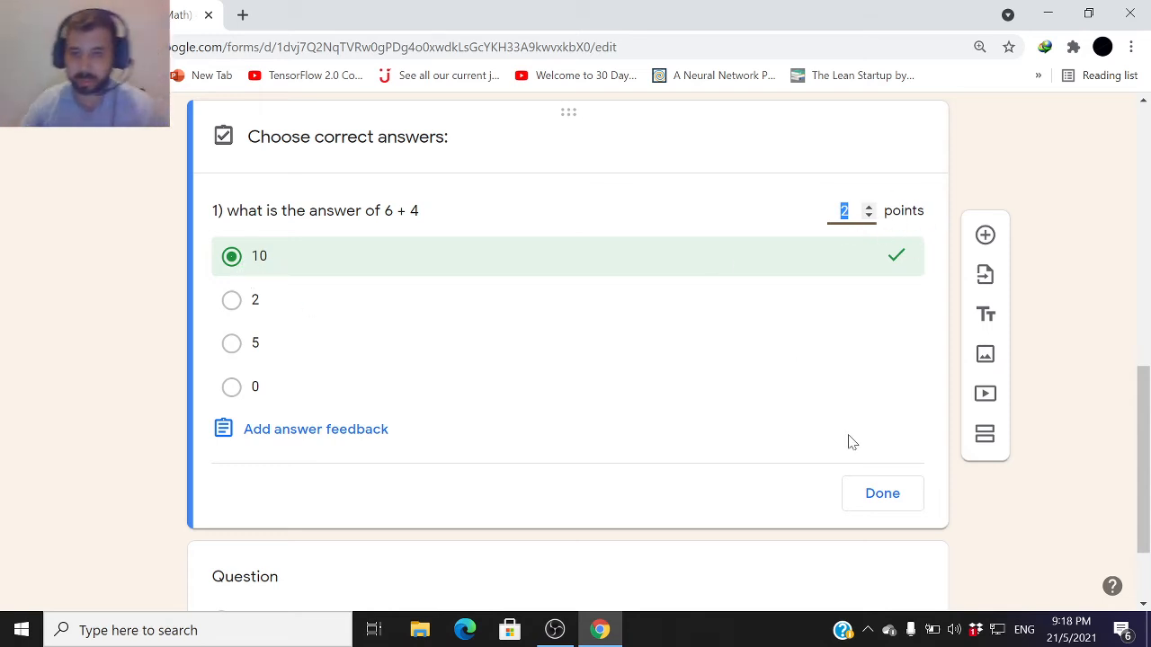
pyautogui.click(865, 497)
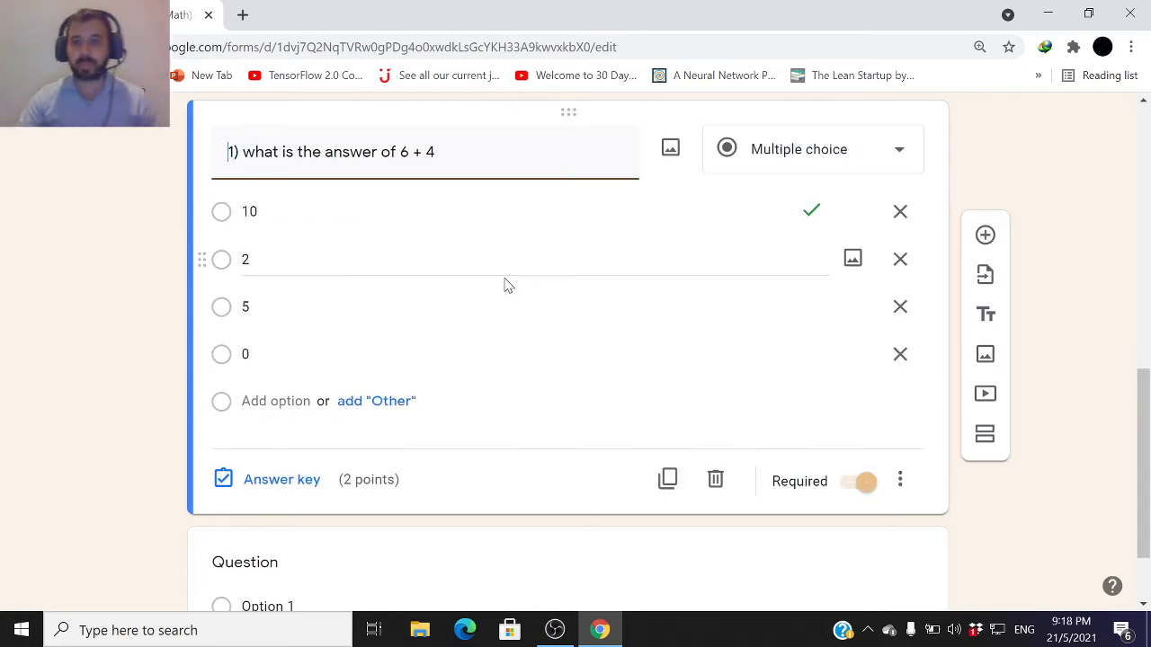
# Enter the second question's title as "2) What is the value of x for the following equation: x+2=1"
pyautogui.scroll(-1, 519, 387)
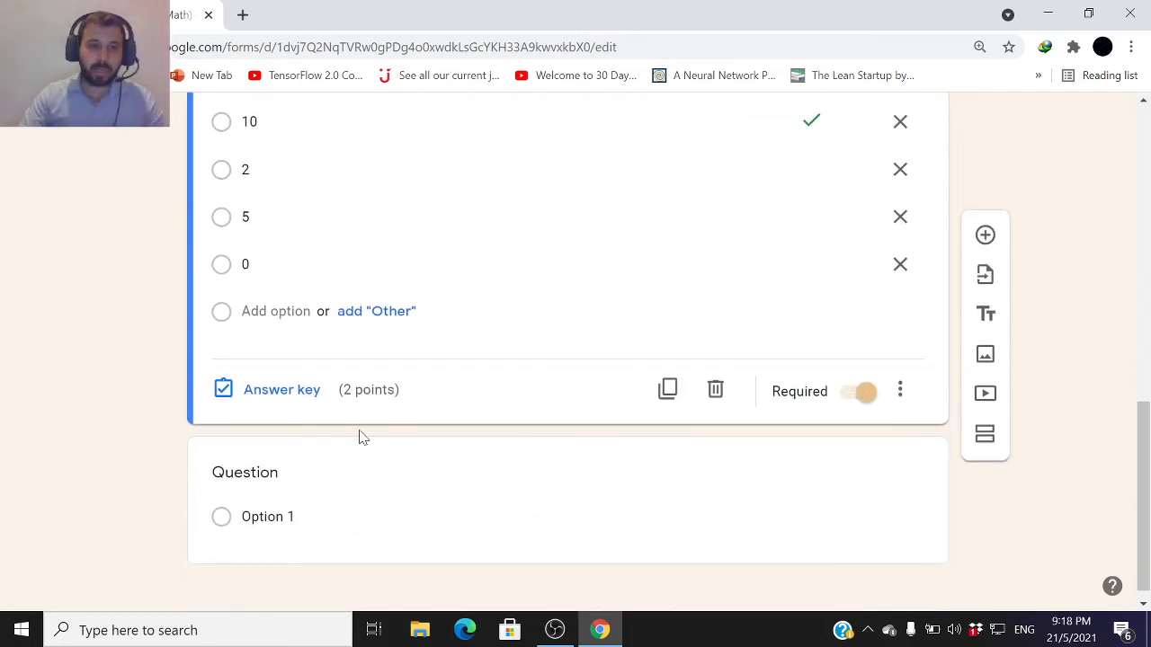
pyautogui.scroll(2, 278, 474)
pyautogui.scroll(-2, 261, 423)
pyautogui.click(263, 454)
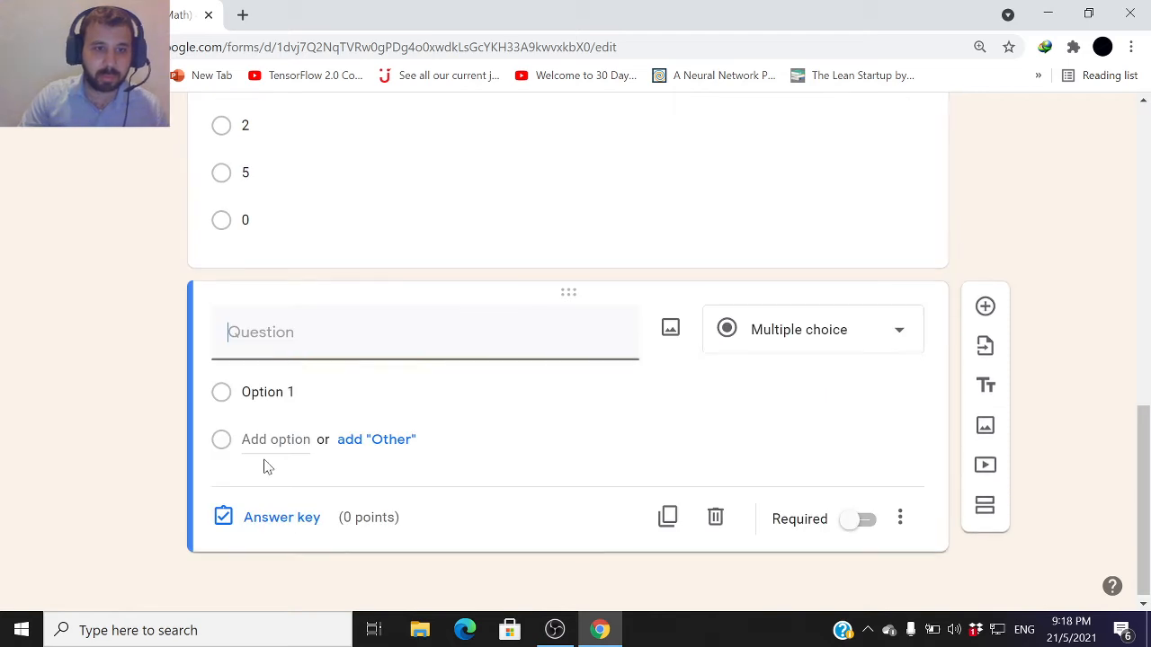
pyautogui.write('2')
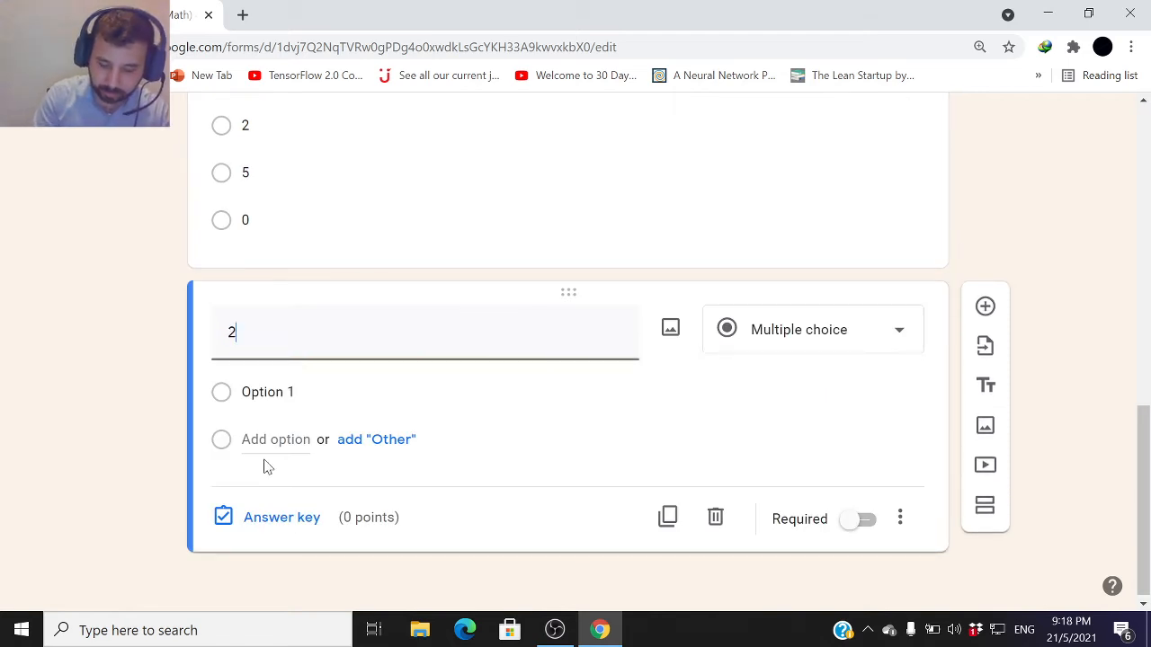
pyautogui.scroll(2, 266, 464)
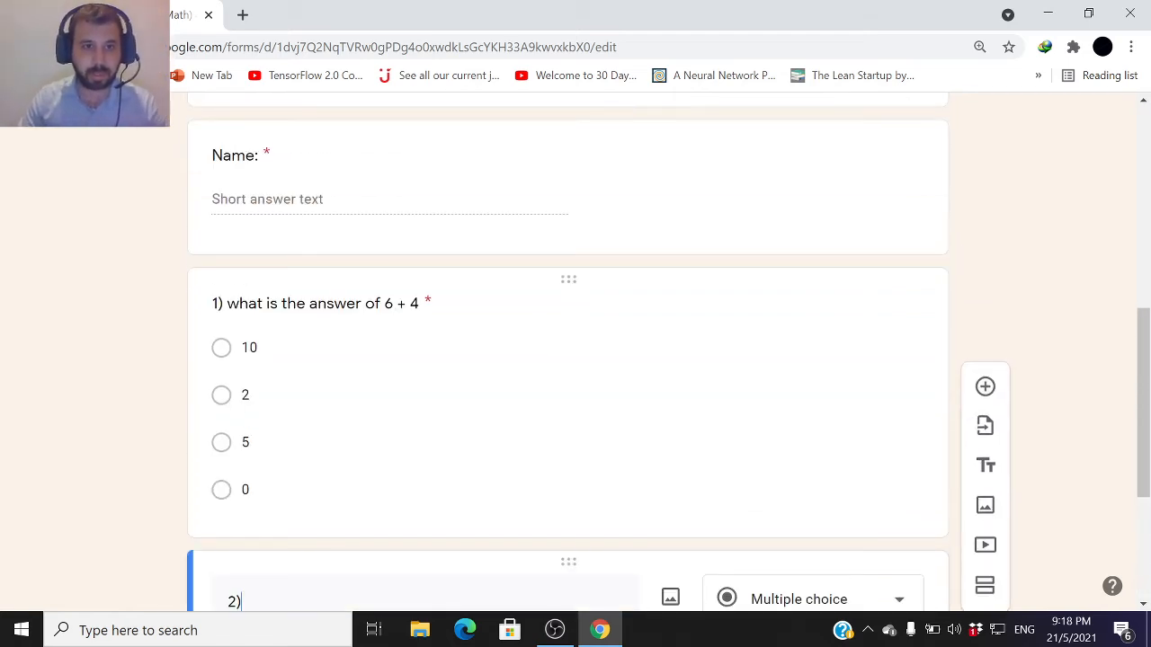
pyautogui.write(')')
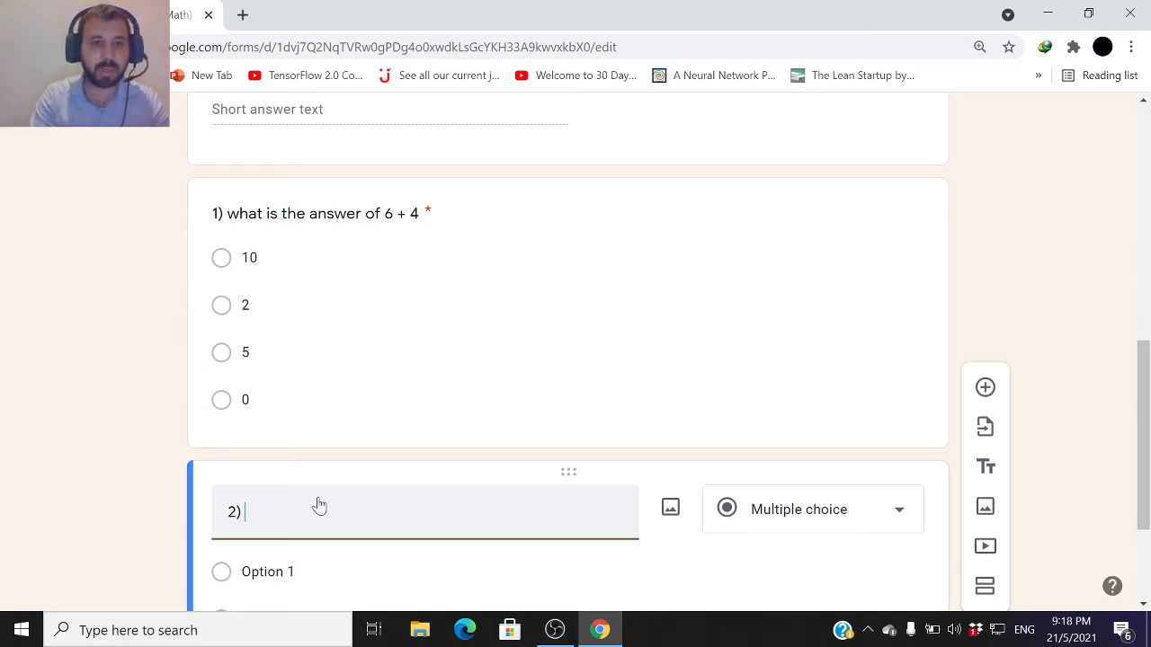
pyautogui.write('What is the')
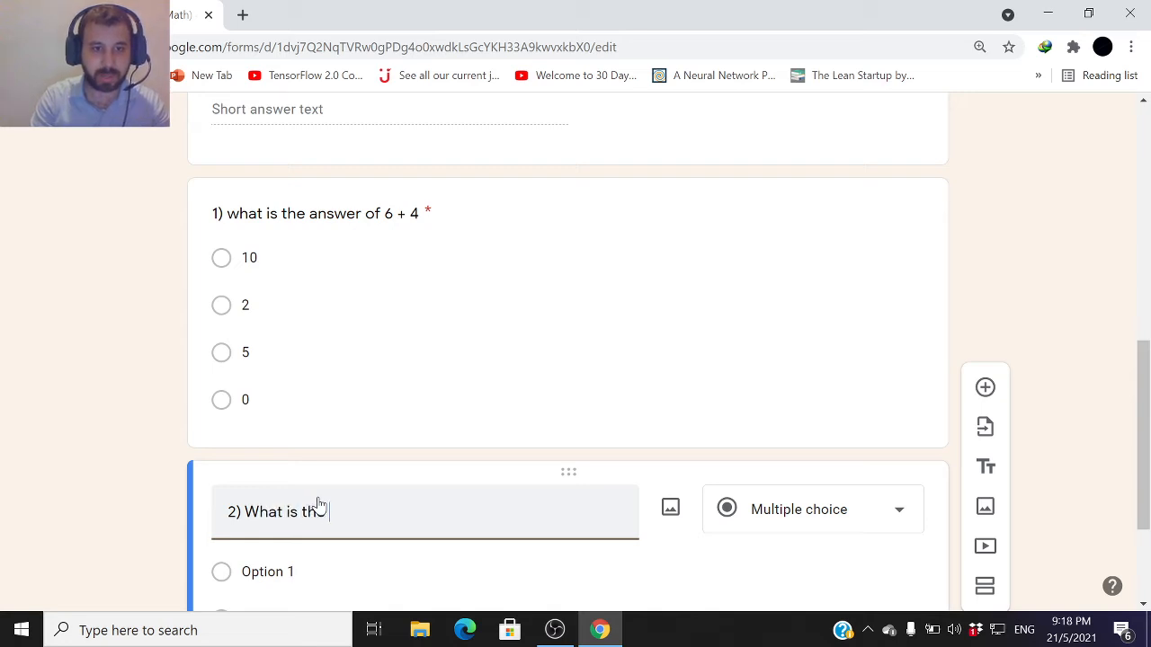
pyautogui.press('BackSpace')
pyautogui.press('BackSpace')
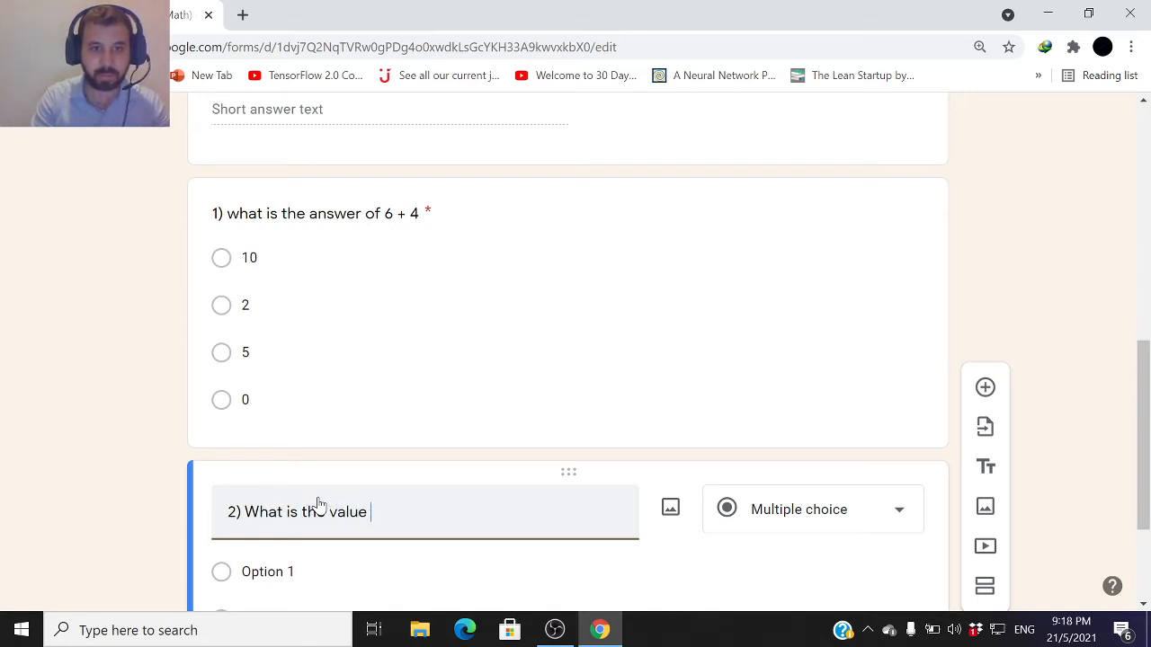
pyautogui.write('he fo')
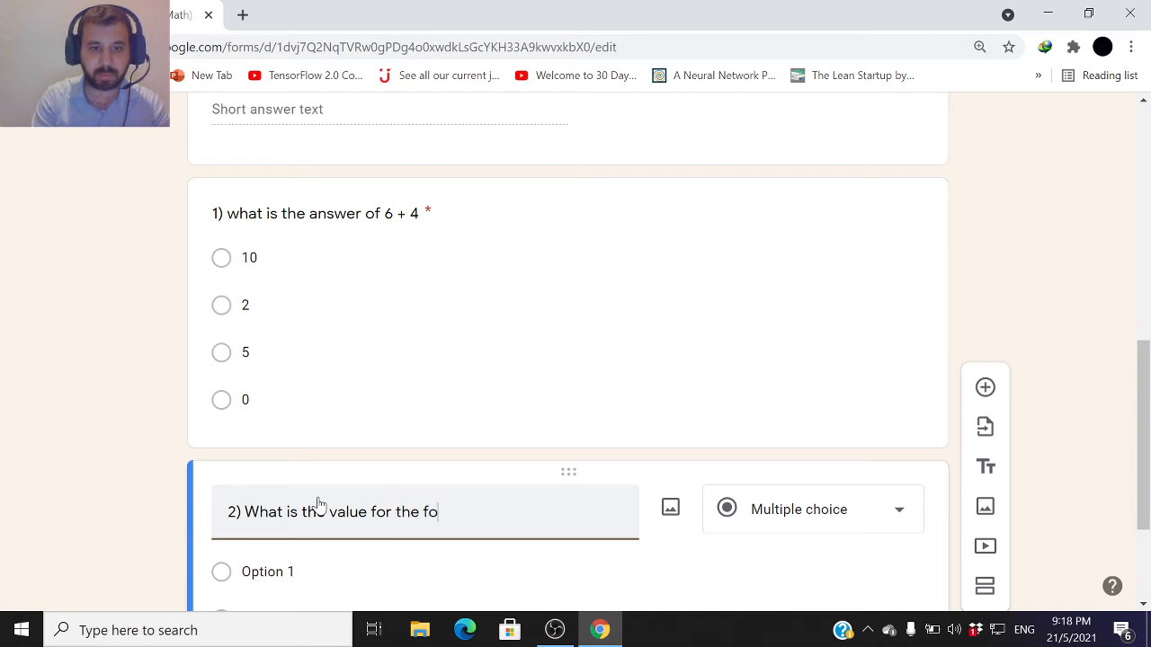
pyautogui.write('llowing eq')
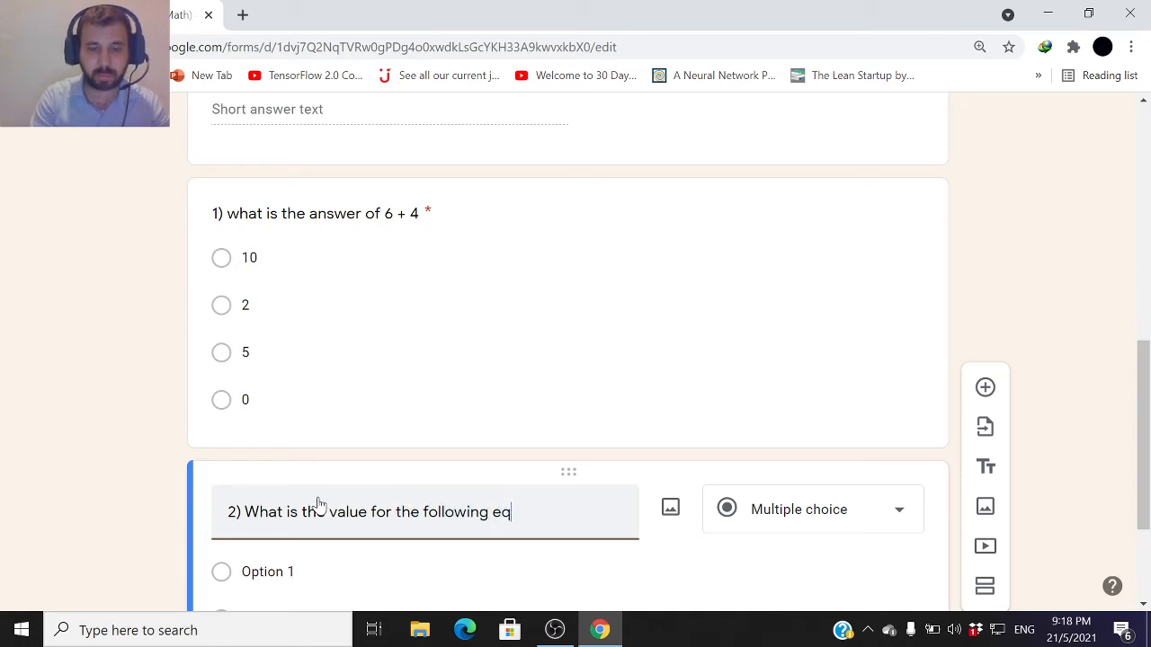
pyautogui.write('uation:')
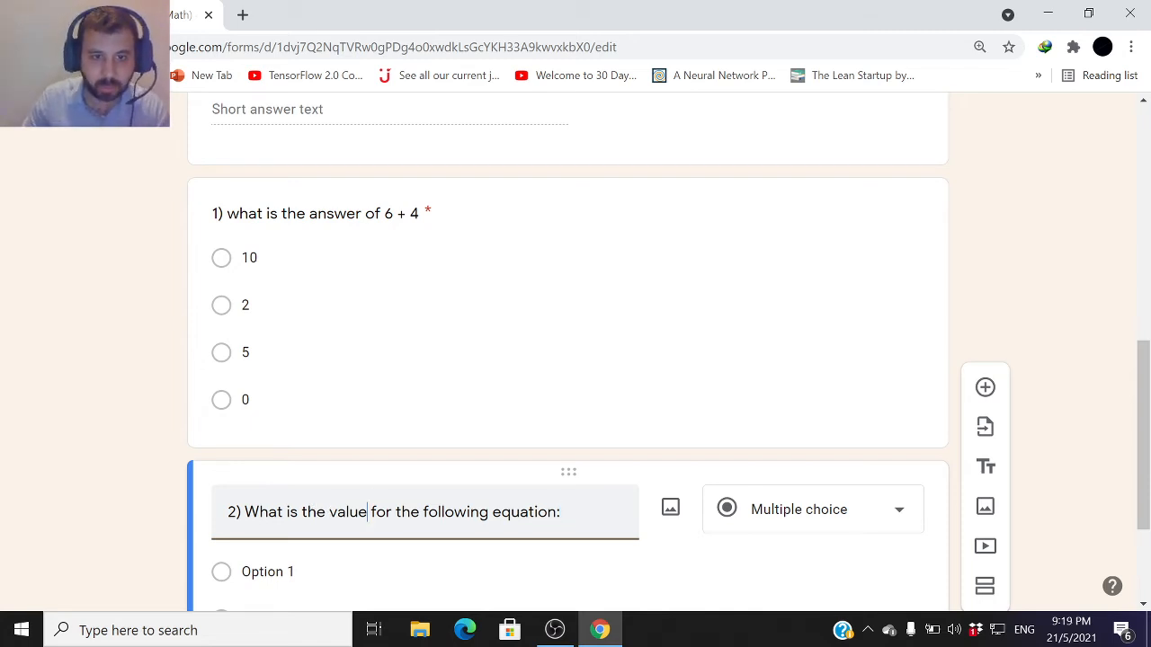
pyautogui.write(' of ')
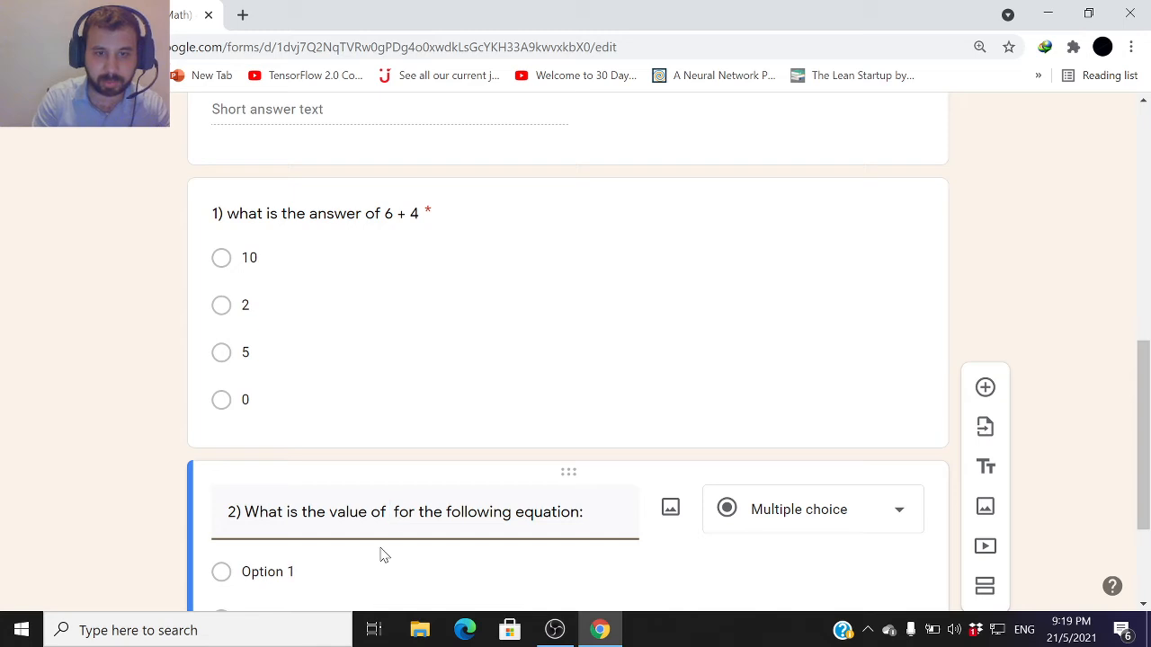
pyautogui.write('x')
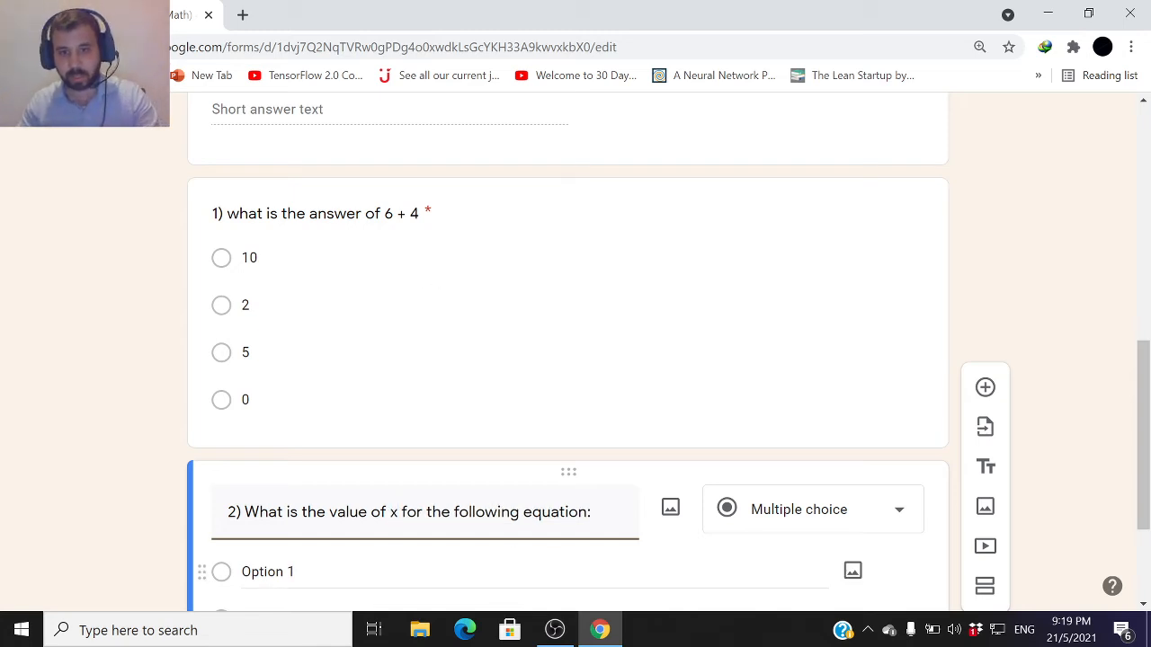
pyautogui.press('End')
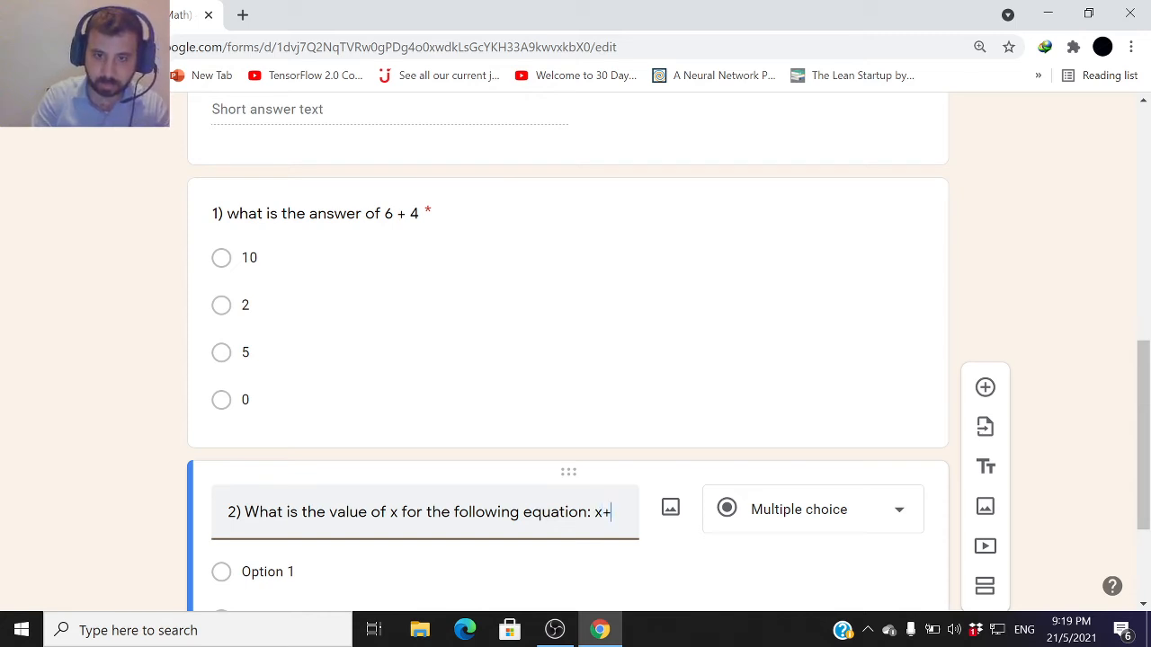
pyautogui.write('=1')
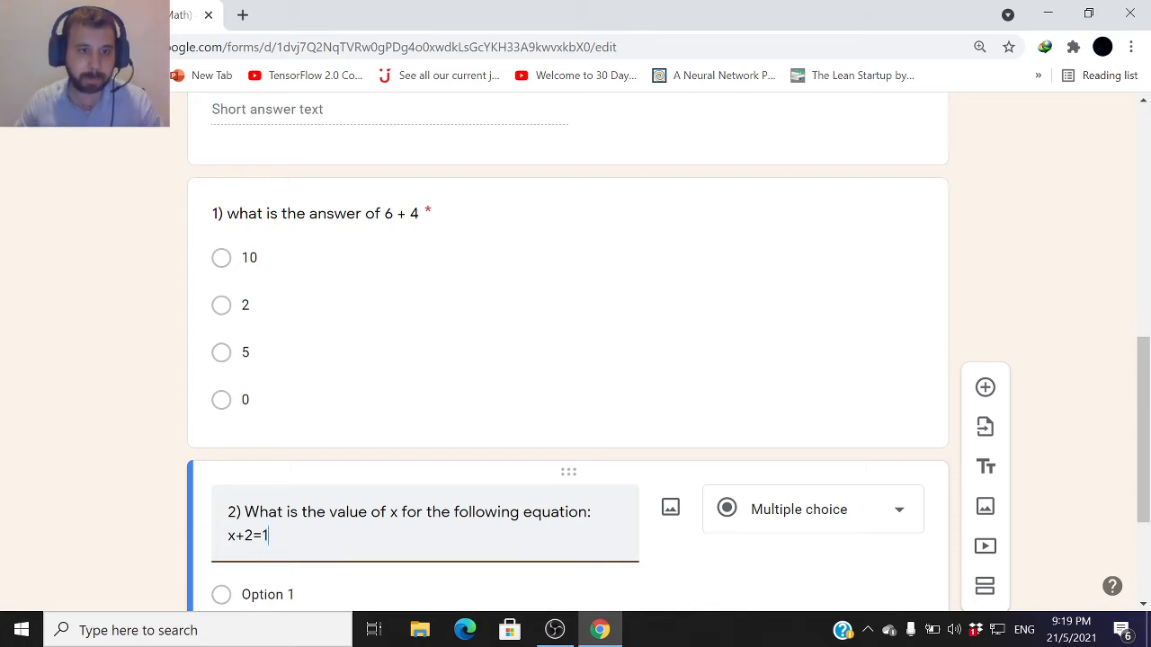
# Add the answer options 0, 2, -1 and 9 to question 2
pyautogui.scroll(-1, 336, 524)
pyautogui.click(334, 514)
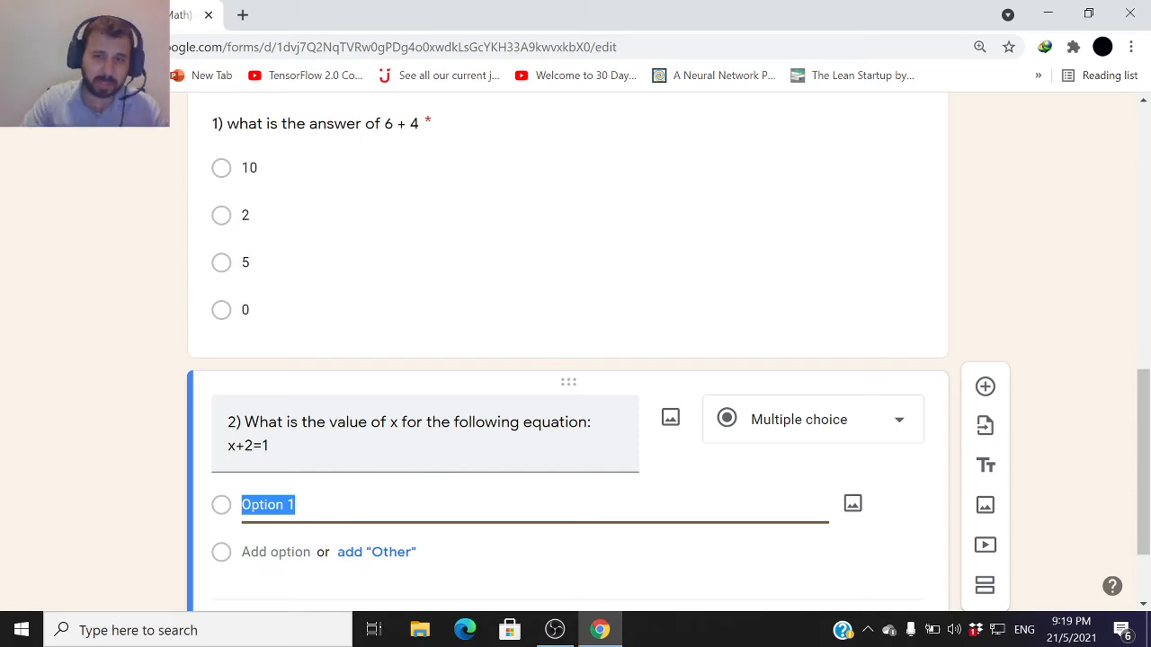
pyautogui.scroll(3, 478, 460)
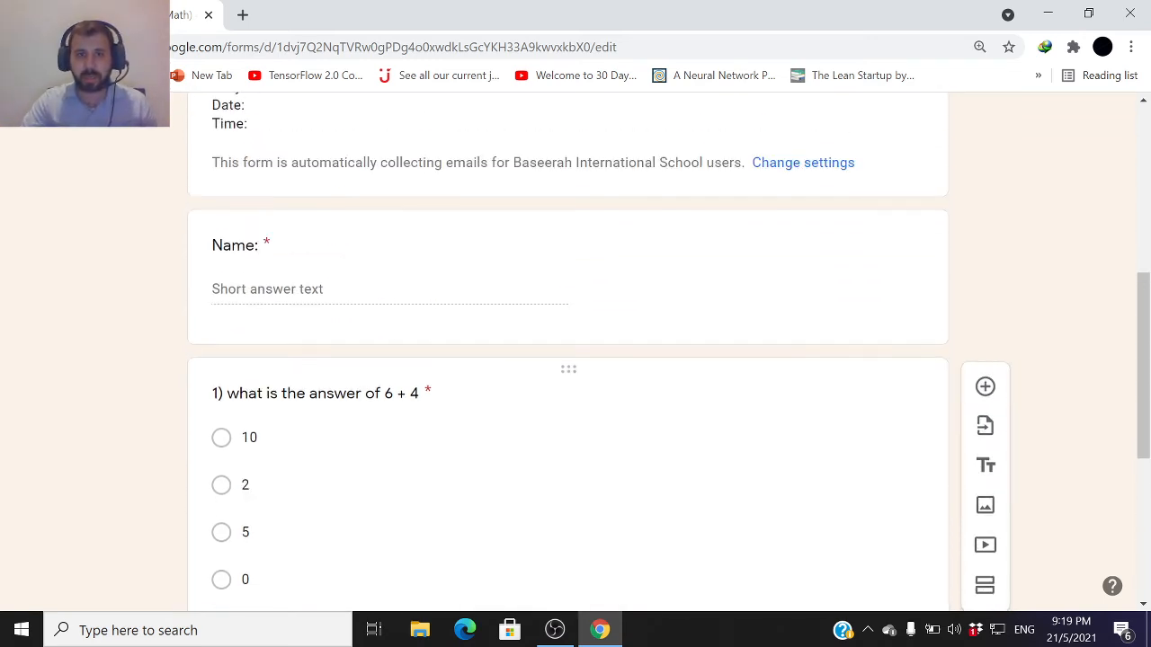
pyautogui.scroll(-1, 745, 455)
pyautogui.scroll(-2, 732, 444)
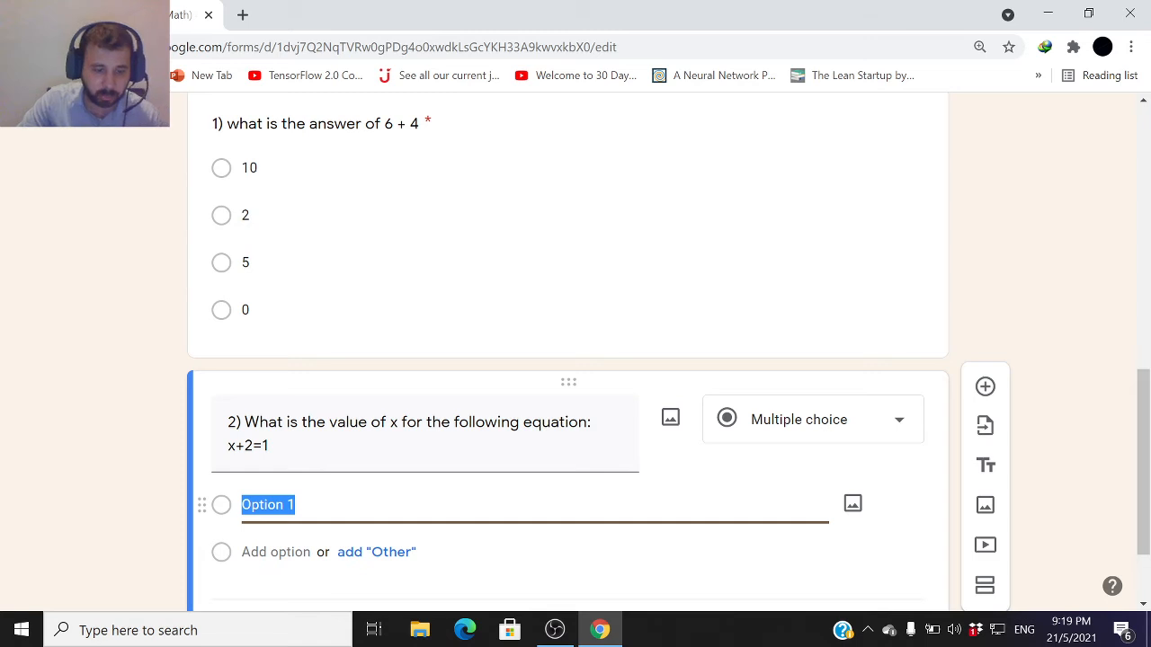
pyautogui.write('0')
pyautogui.click(270, 553)
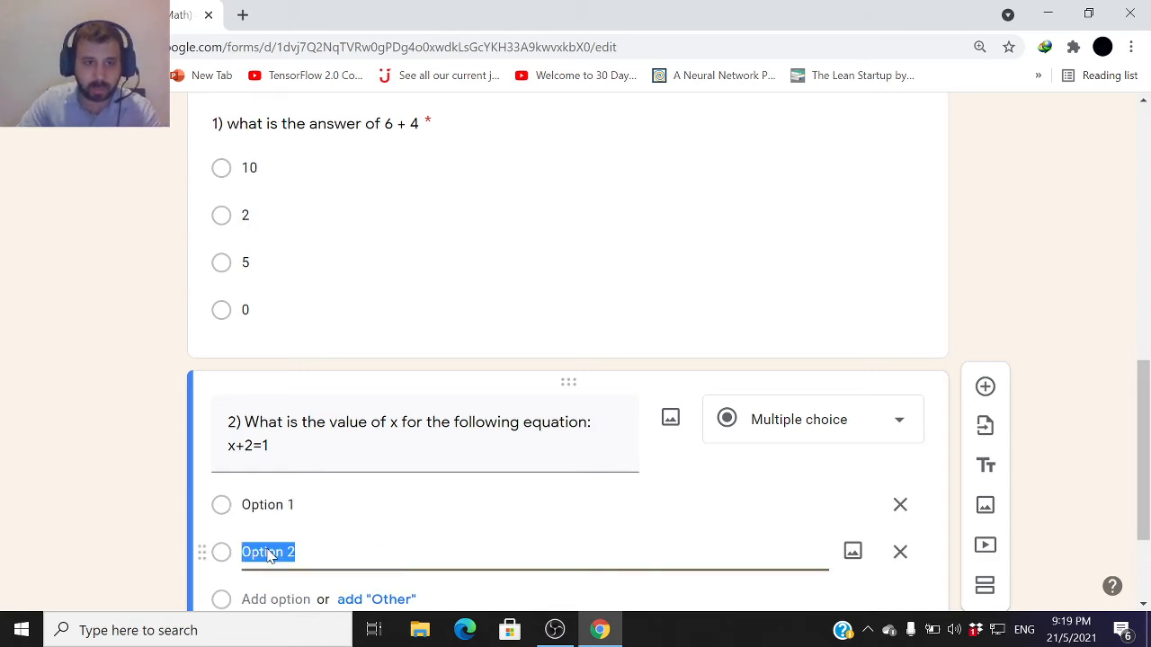
pyautogui.click(268, 505)
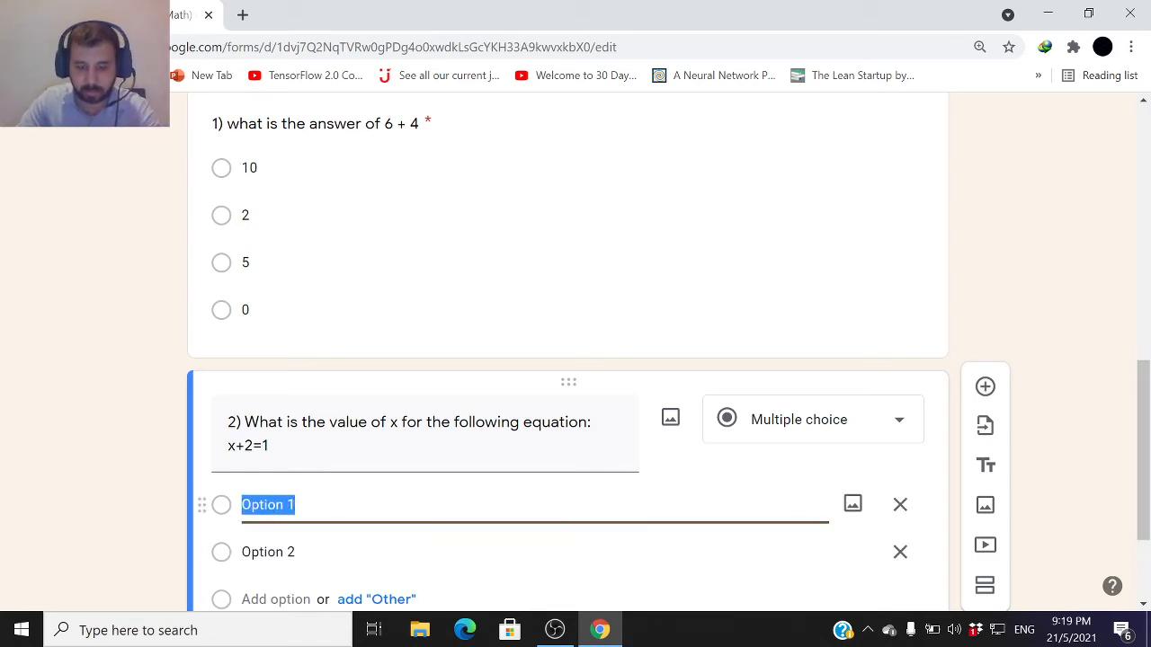
pyautogui.write('0')
pyautogui.press('Return')
pyautogui.write('2')
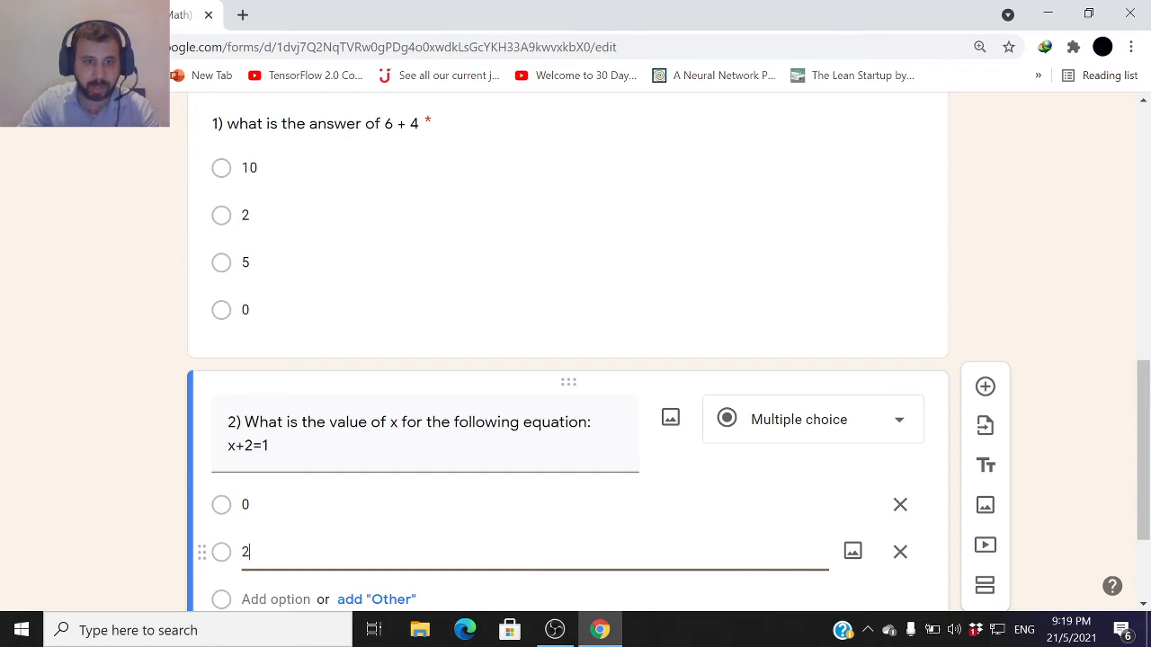
pyautogui.scroll(-1, 270, 560)
pyautogui.press('Return')
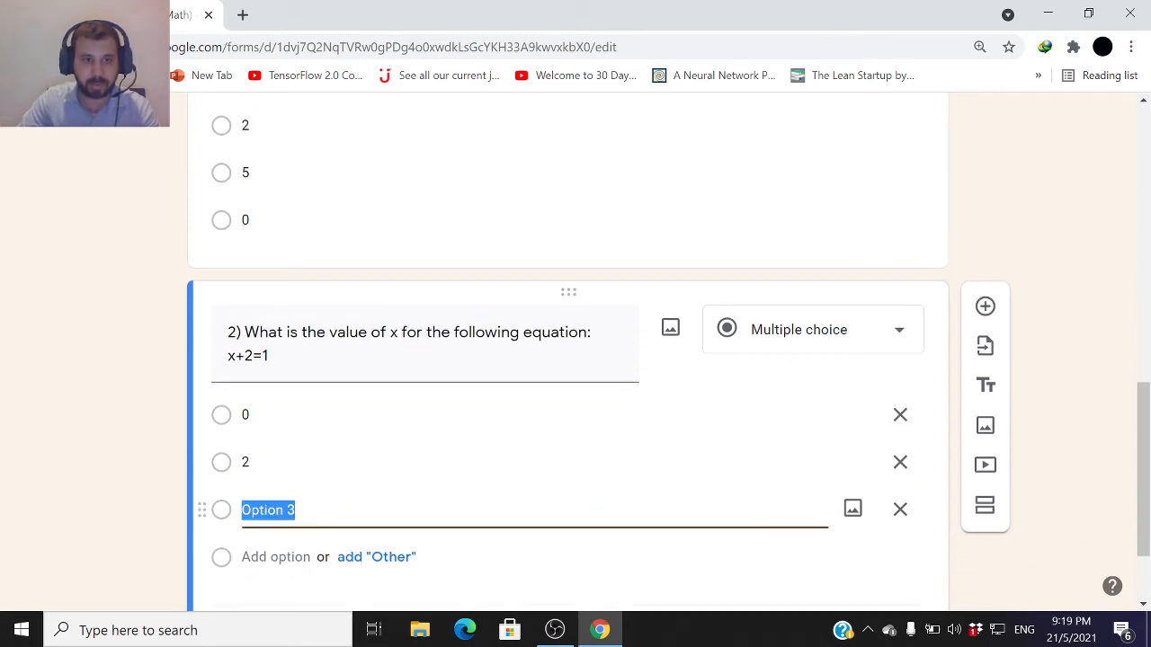
pyautogui.write('-1')
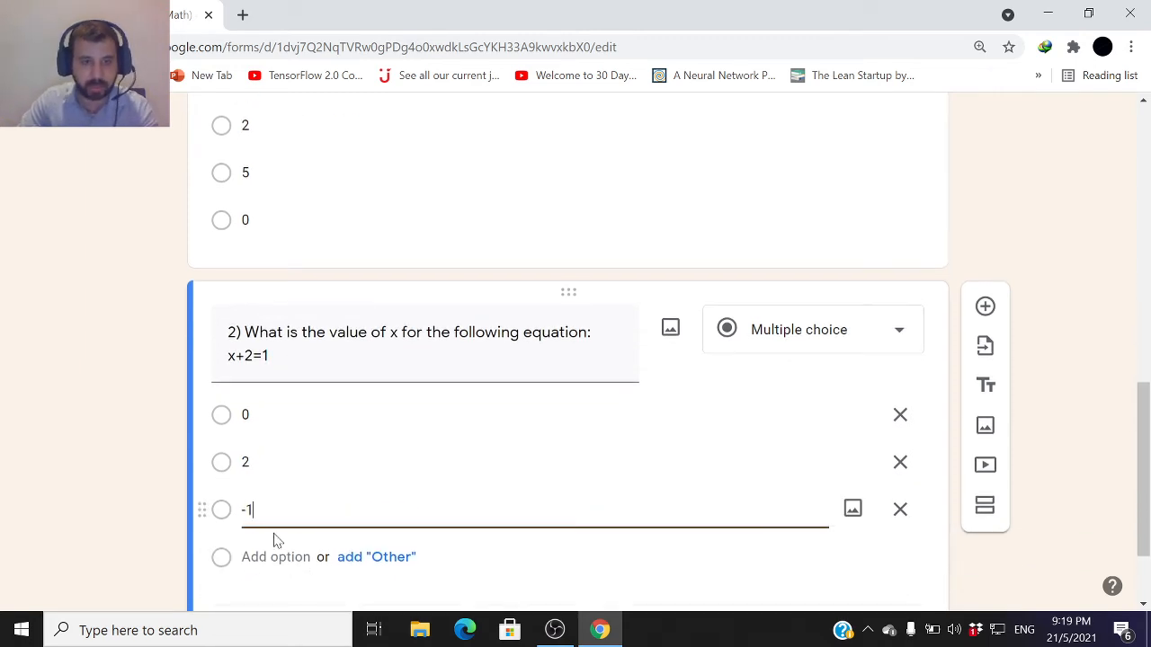
pyautogui.press('Return')
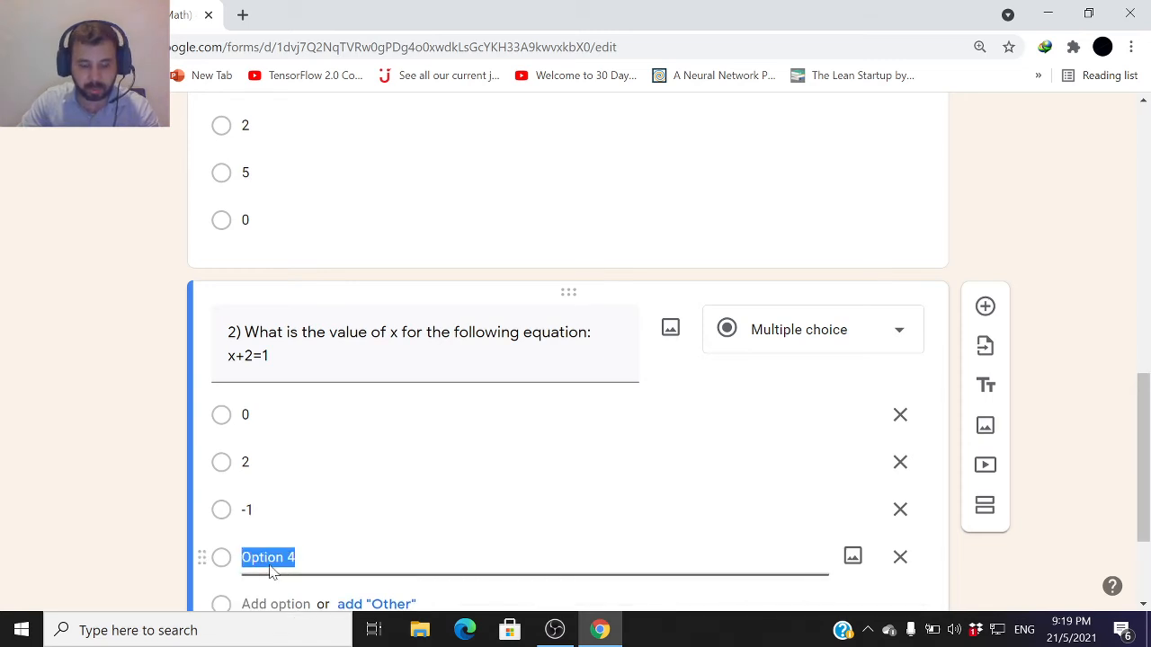
pyautogui.write('9')
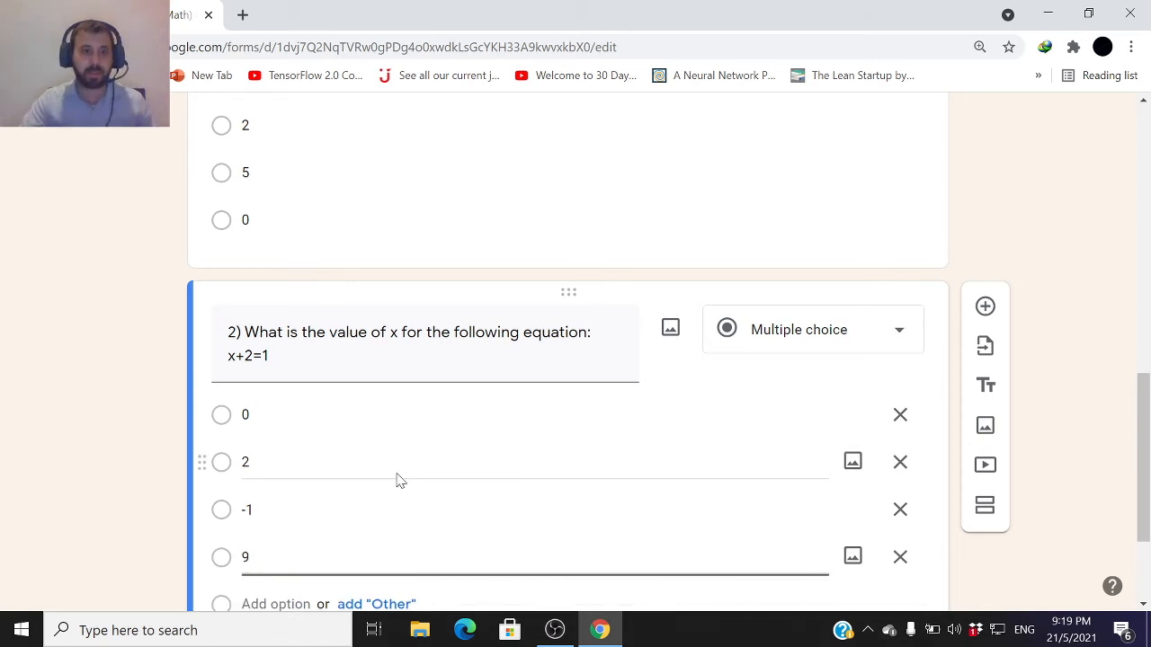
# Make question 2 required
pyautogui.scroll(-1, 479, 437)
pyautogui.click(550, 539)
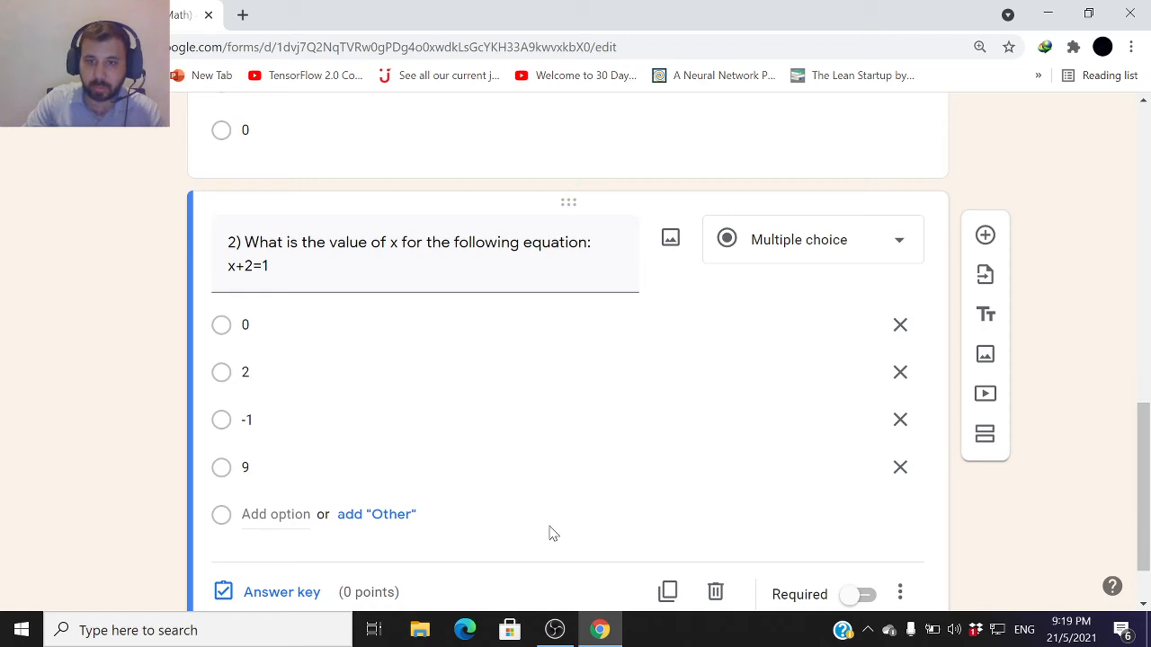
pyautogui.click(850, 596)
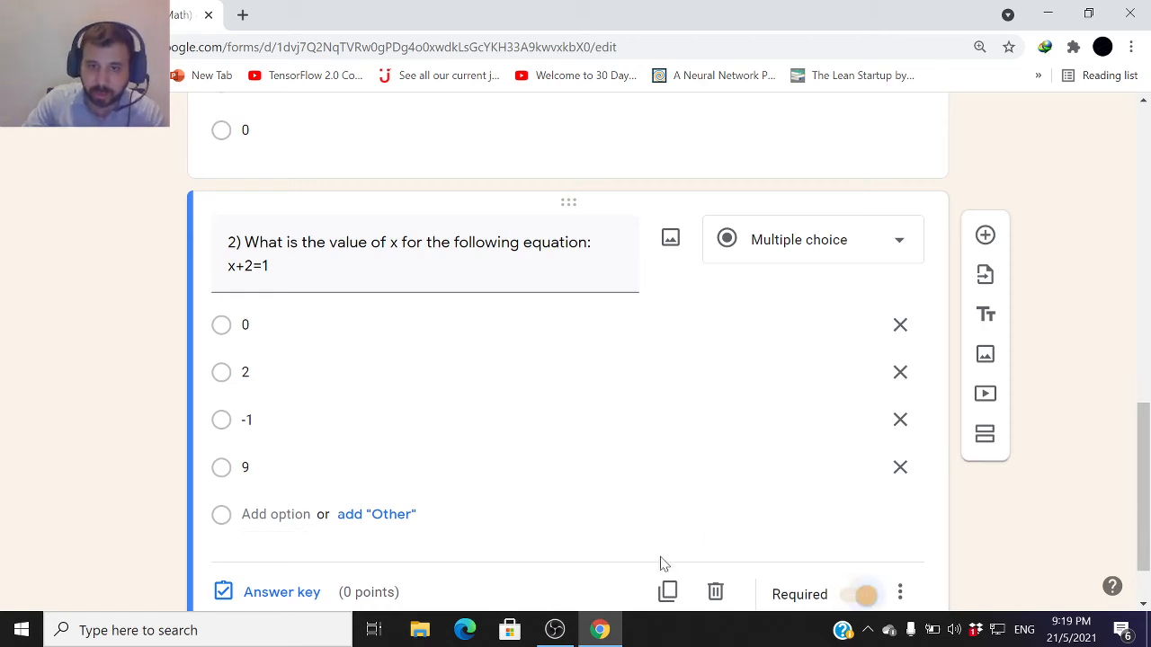
# Open question 2's answer key, mark -1 as the correct answer, set it to 2 points, and finish
pyautogui.scroll(-1, 660, 560)
pyautogui.click(290, 516)
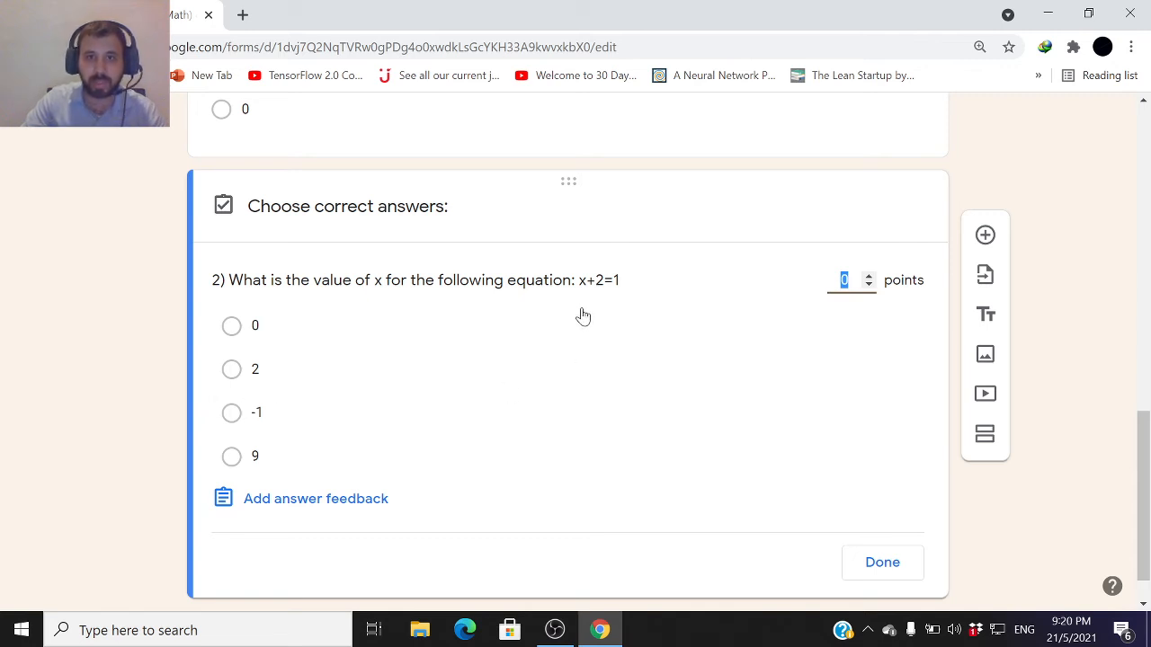
pyautogui.click(232, 414)
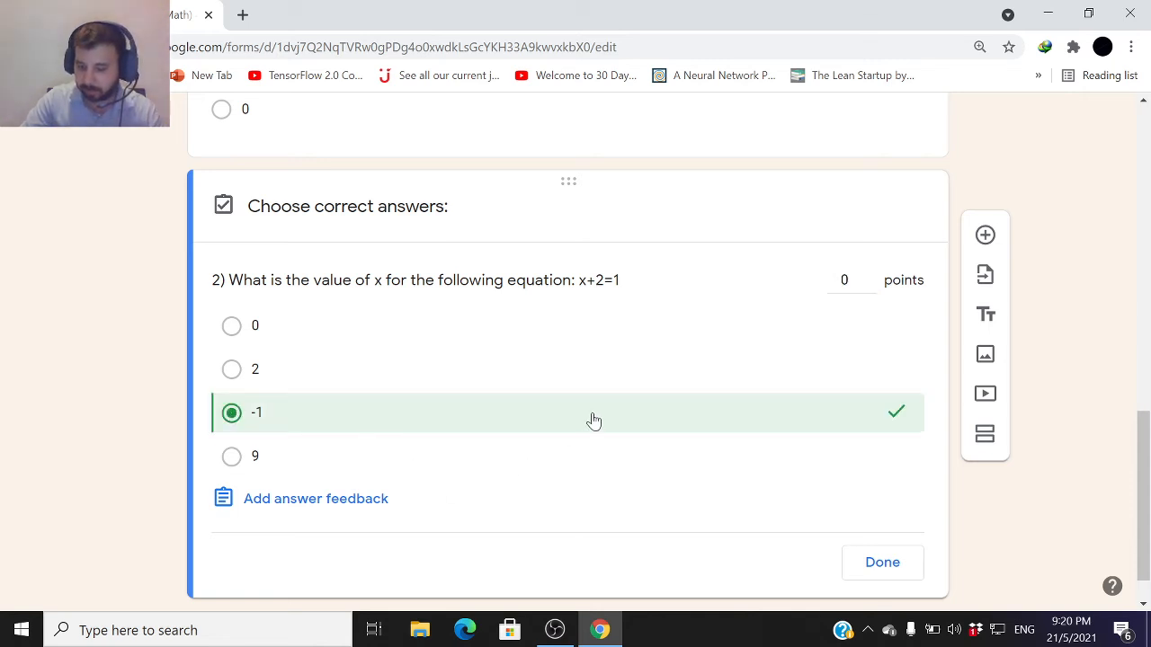
pyautogui.doubleClick(870, 277)
pyautogui.click(886, 572)
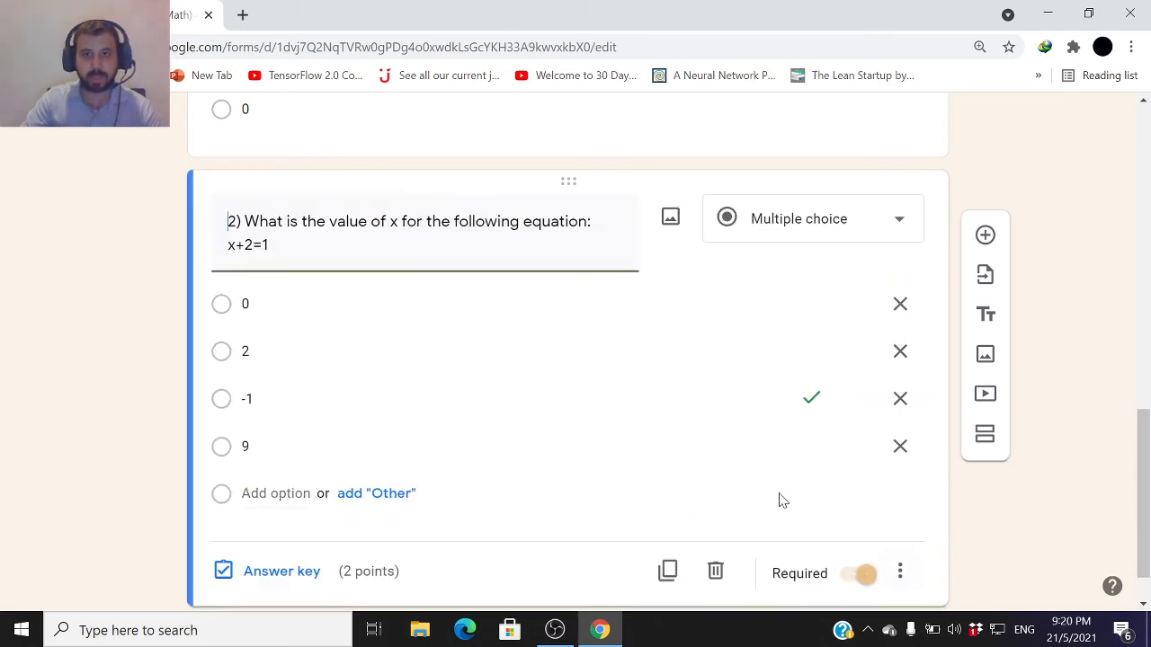
# Add a new question as a File upload question, accepting the Drive upload notice
pyautogui.click(985, 236)
pyautogui.click(818, 385)
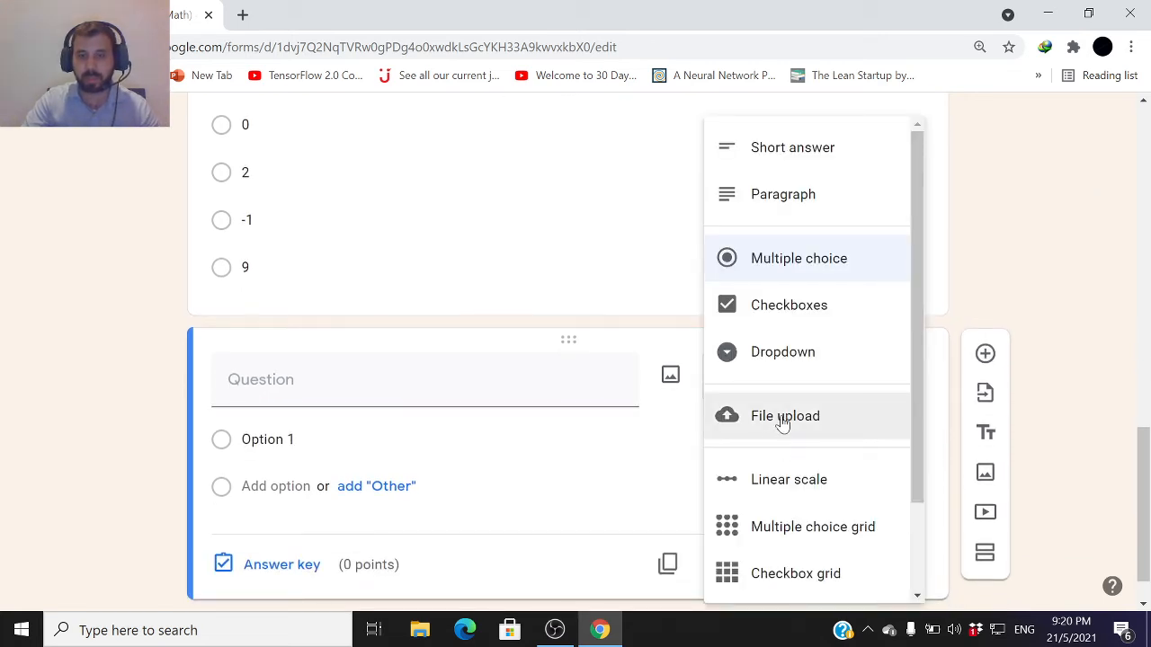
pyautogui.click(779, 421)
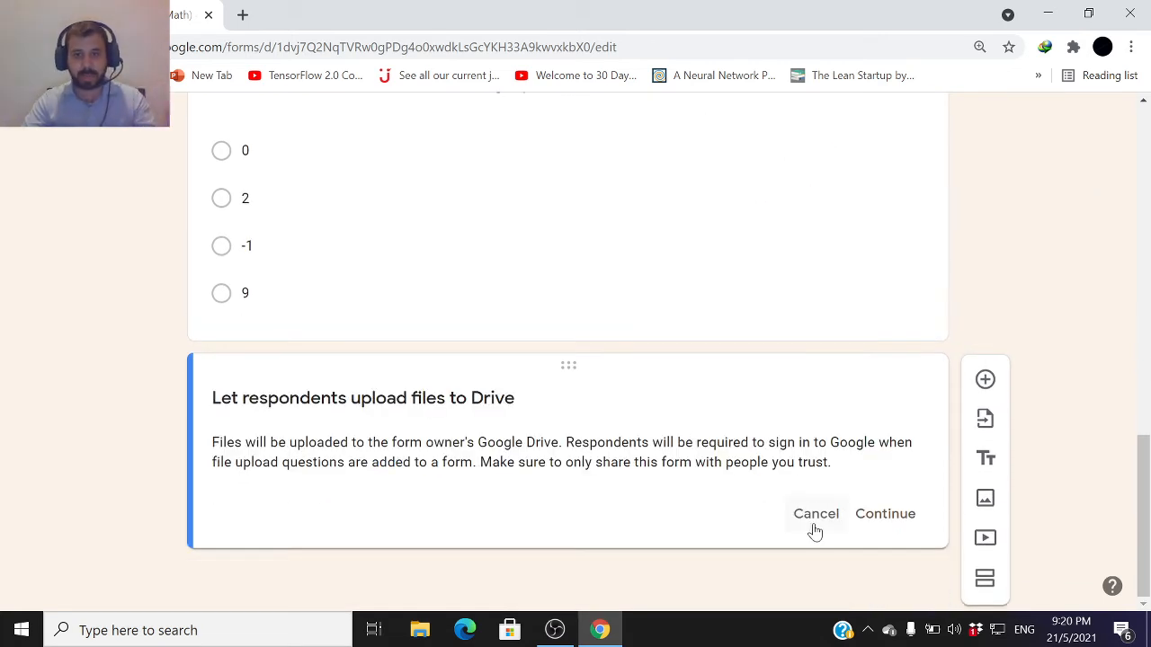
pyautogui.click(880, 522)
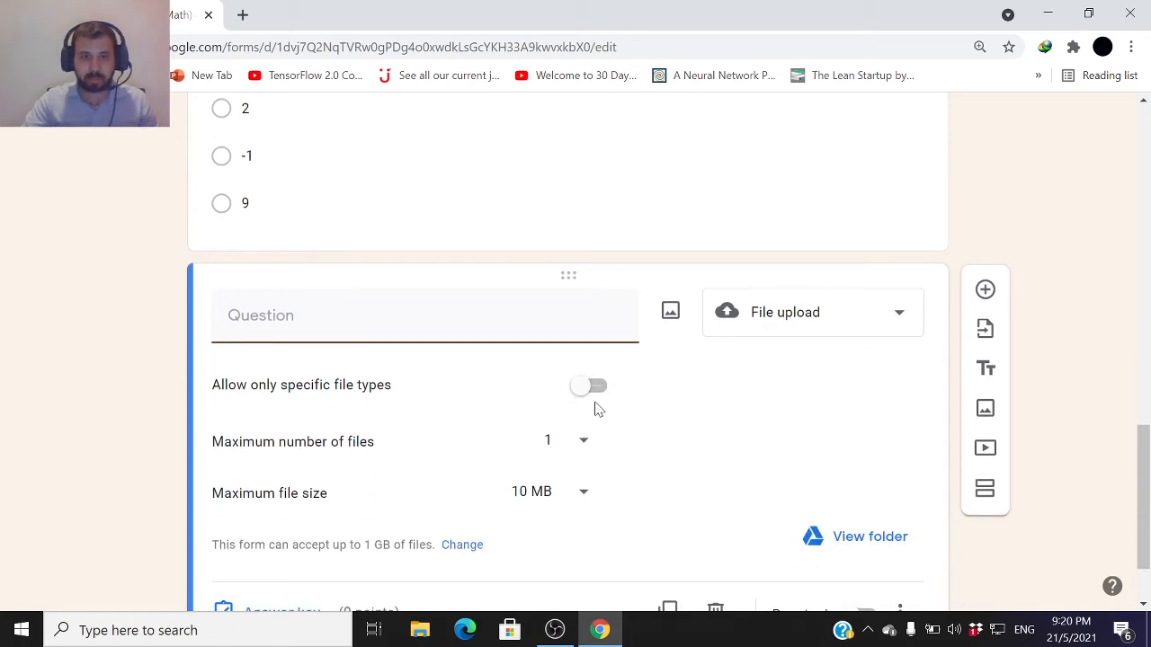
# Allow only specific file types for the upload question, choosing Document and PDF
pyautogui.click(593, 388)
pyautogui.scroll(-1, 303, 438)
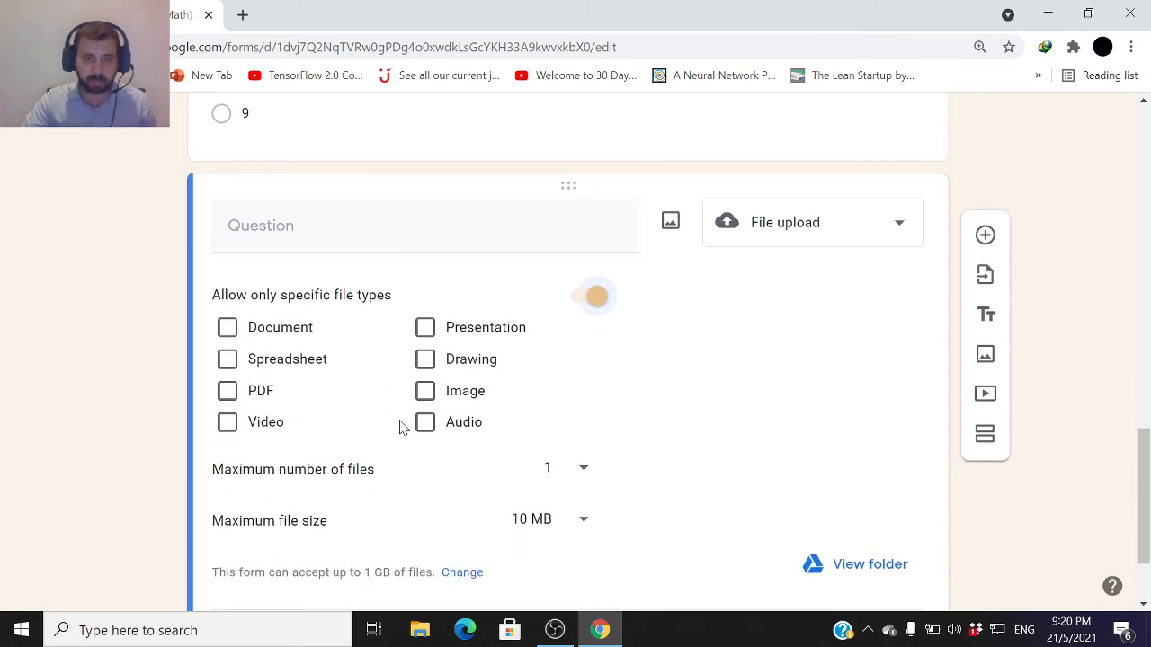
pyautogui.click(228, 328)
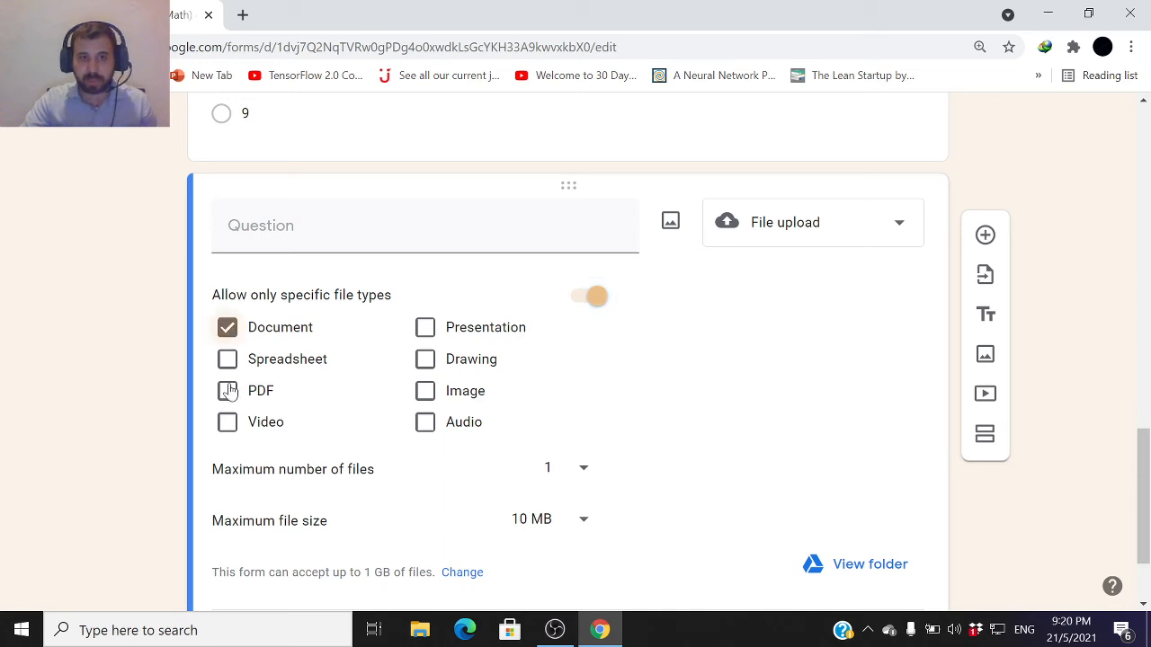
pyautogui.click(228, 390)
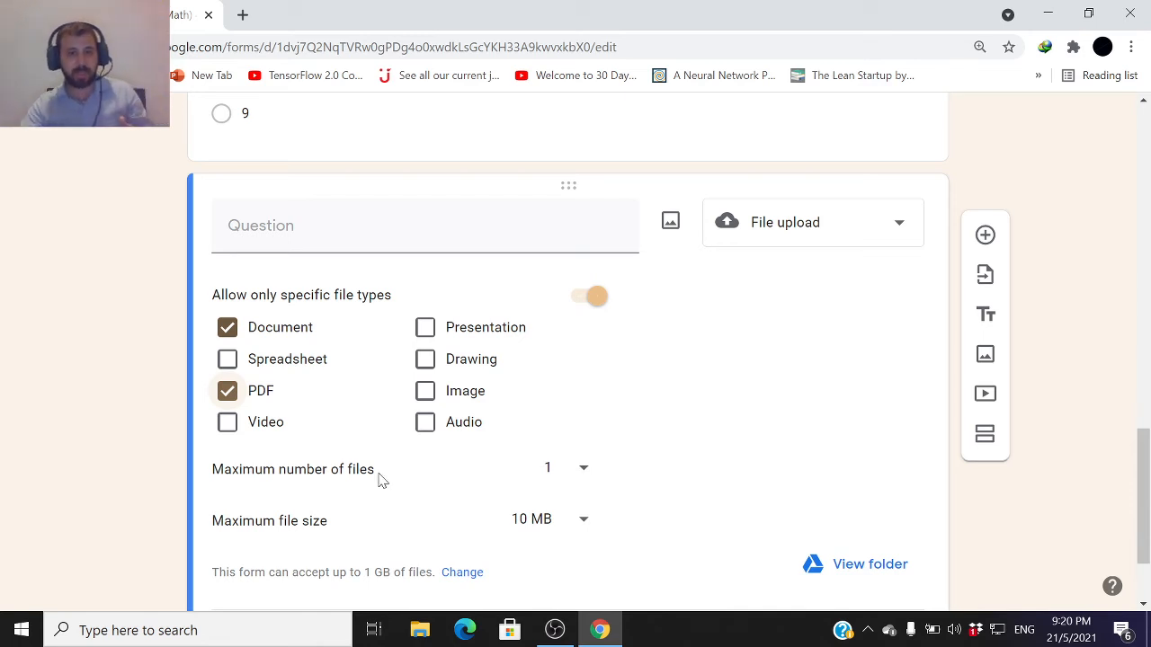
pyautogui.click(582, 470)
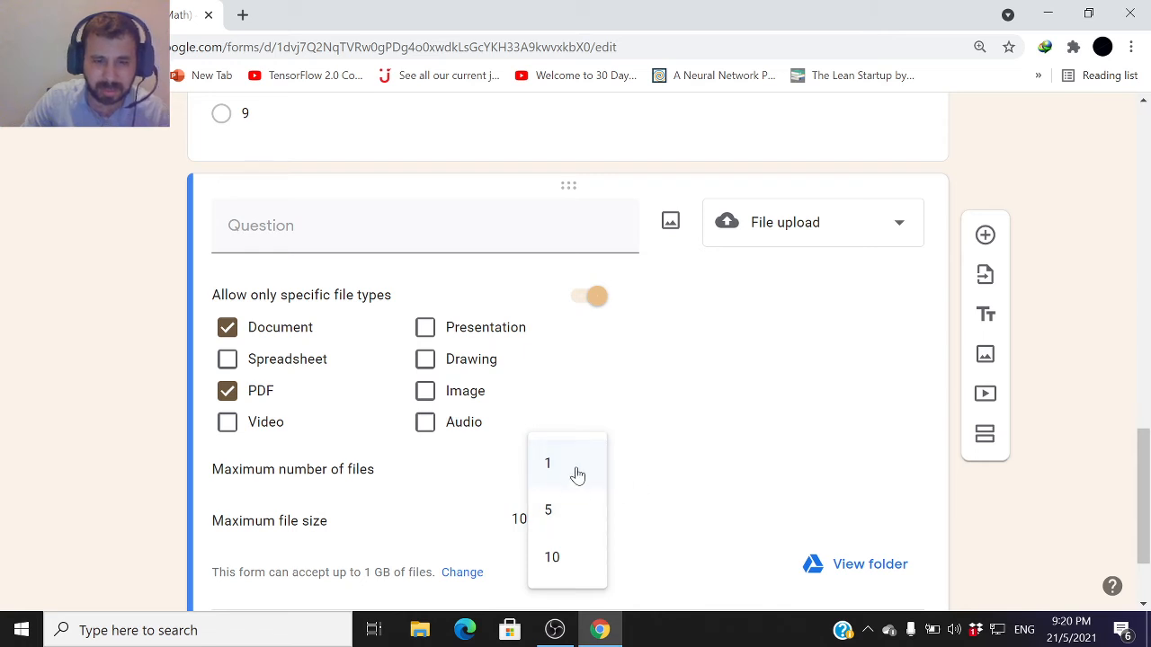
pyautogui.click(647, 477)
pyautogui.click(580, 522)
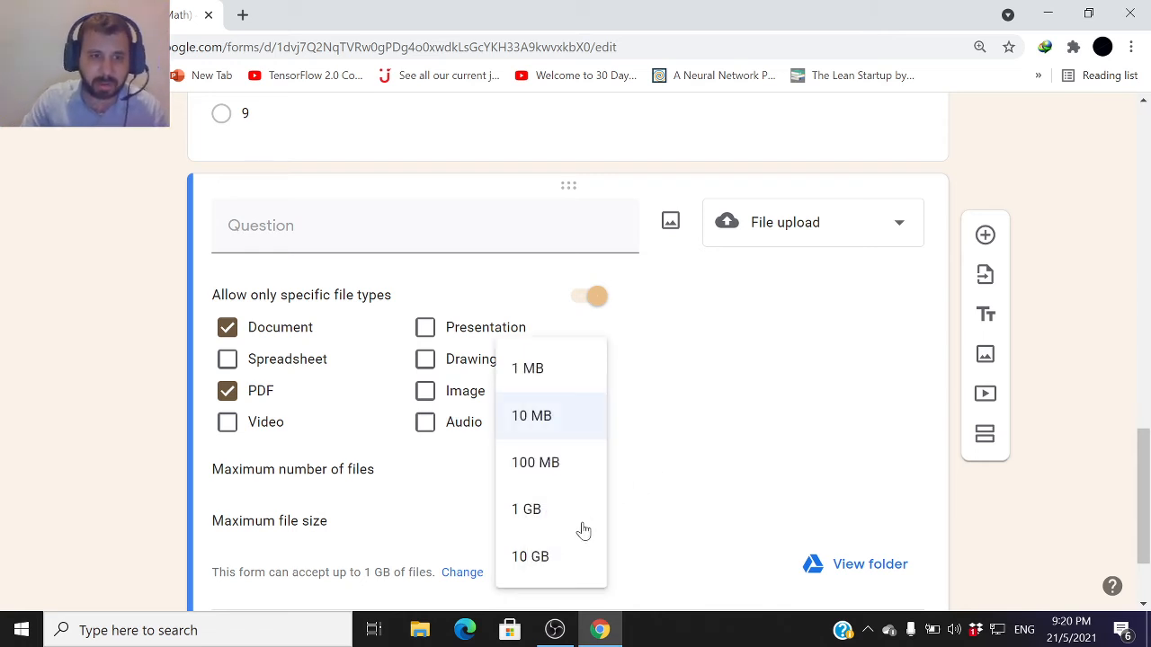
pyautogui.click(556, 426)
# Make the file upload question required
pyautogui.scroll(-1, 645, 465)
pyautogui.scroll(-1, 646, 463)
pyautogui.scroll(1, 638, 458)
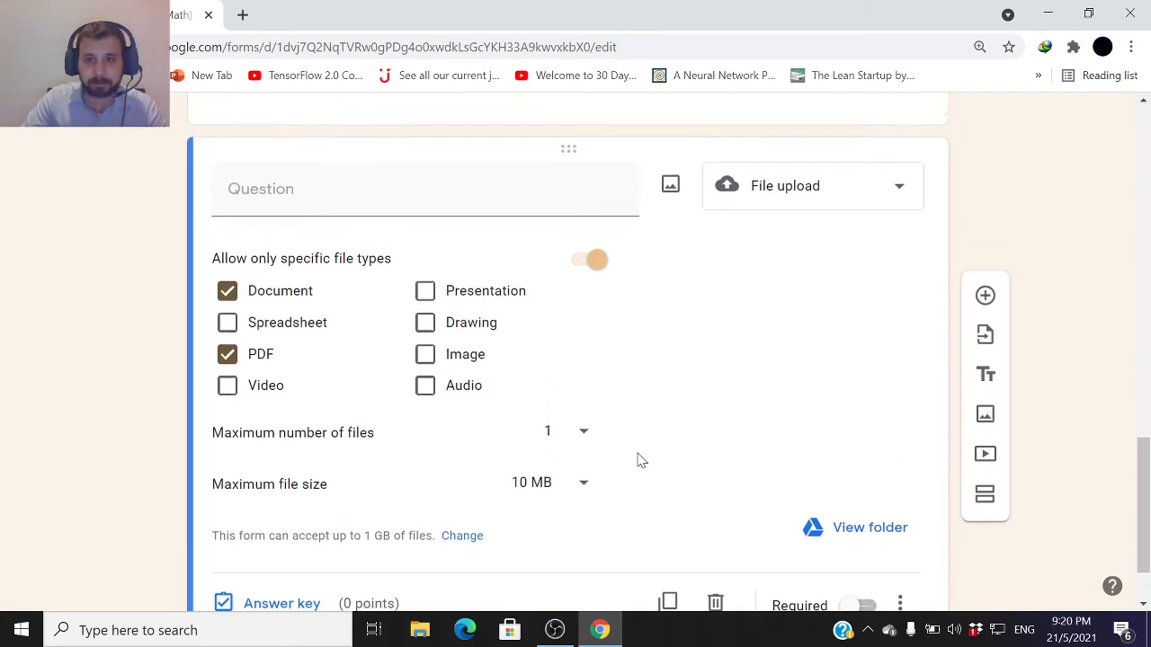
pyautogui.scroll(-1, 665, 477)
pyautogui.click(845, 523)
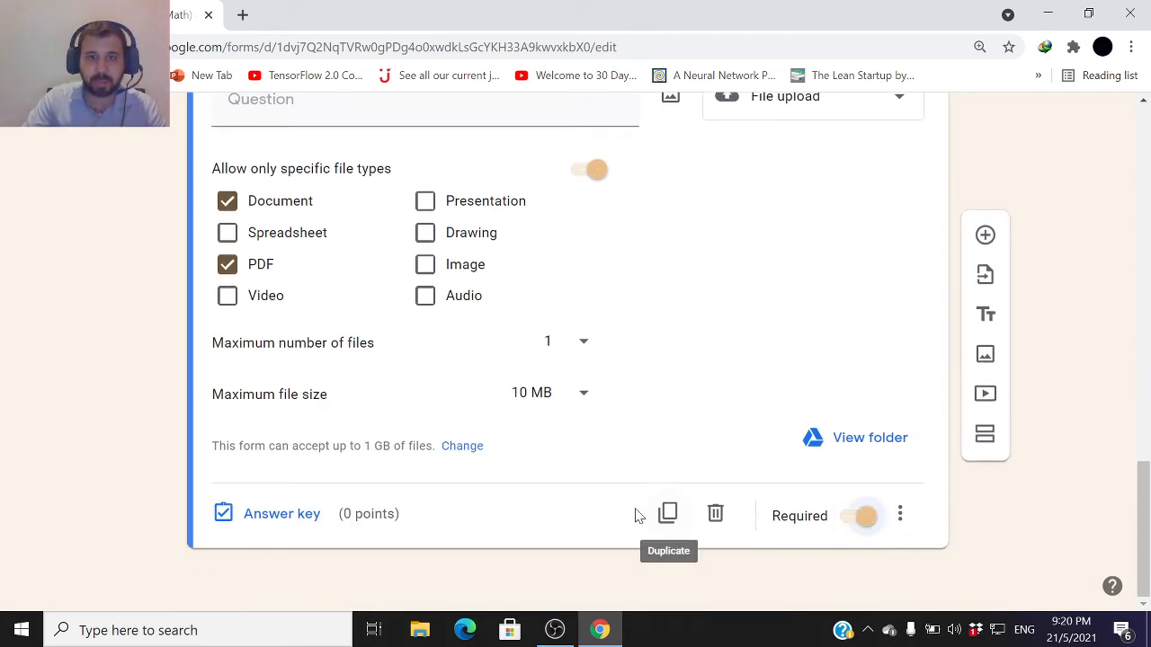
# Enter the file upload question's title beginning "Please upload word file"
pyautogui.scroll(1, 637, 508)
pyautogui.click(291, 194)
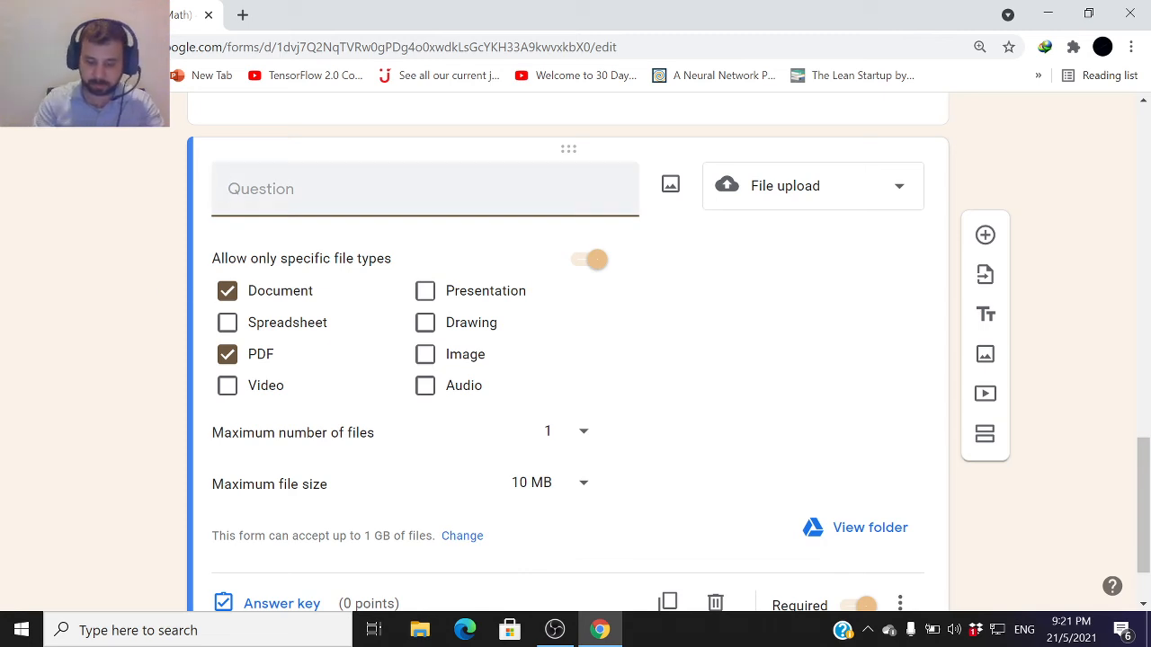
pyautogui.write('Please')
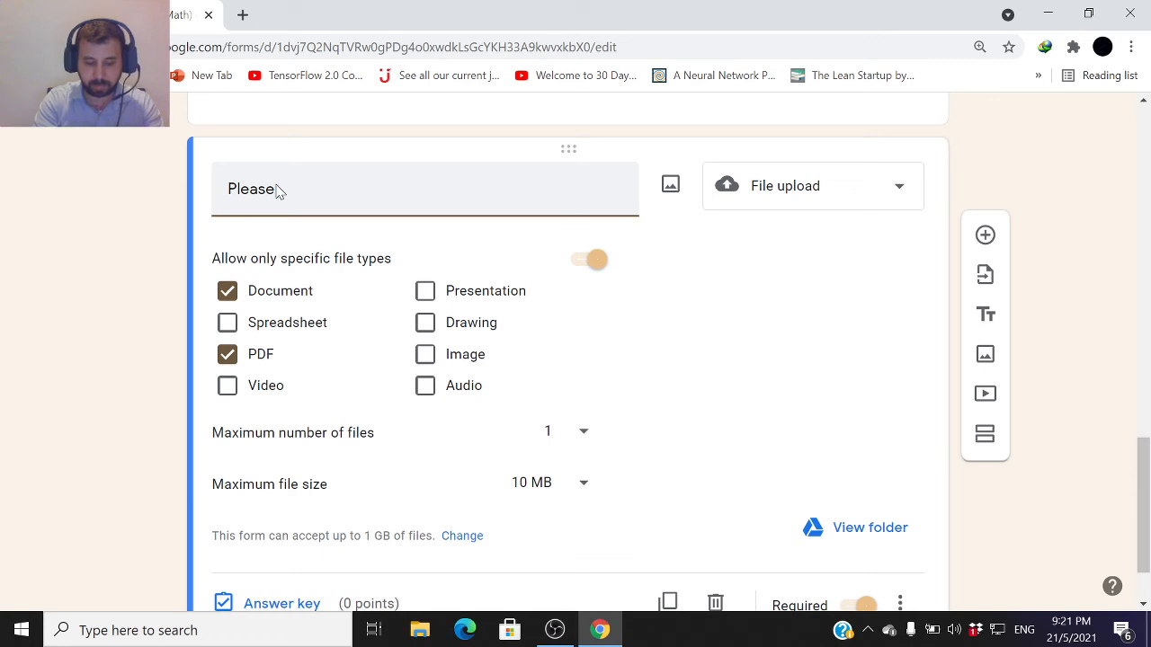
pyautogui.press('BackSpace')
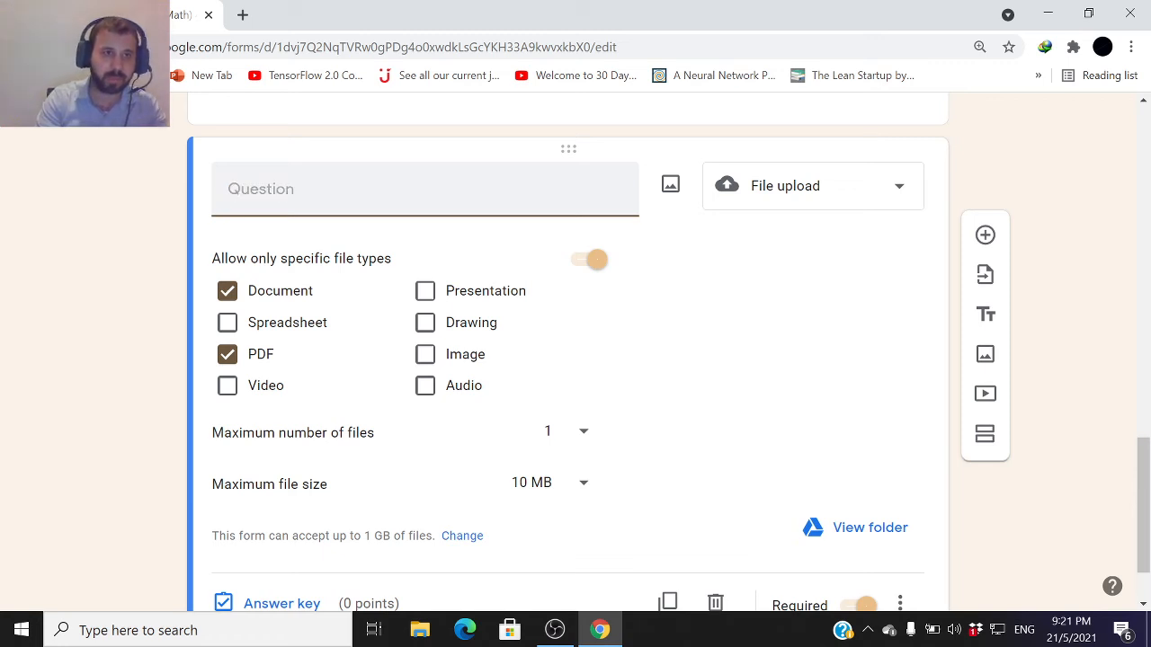
pyautogui.write('W')
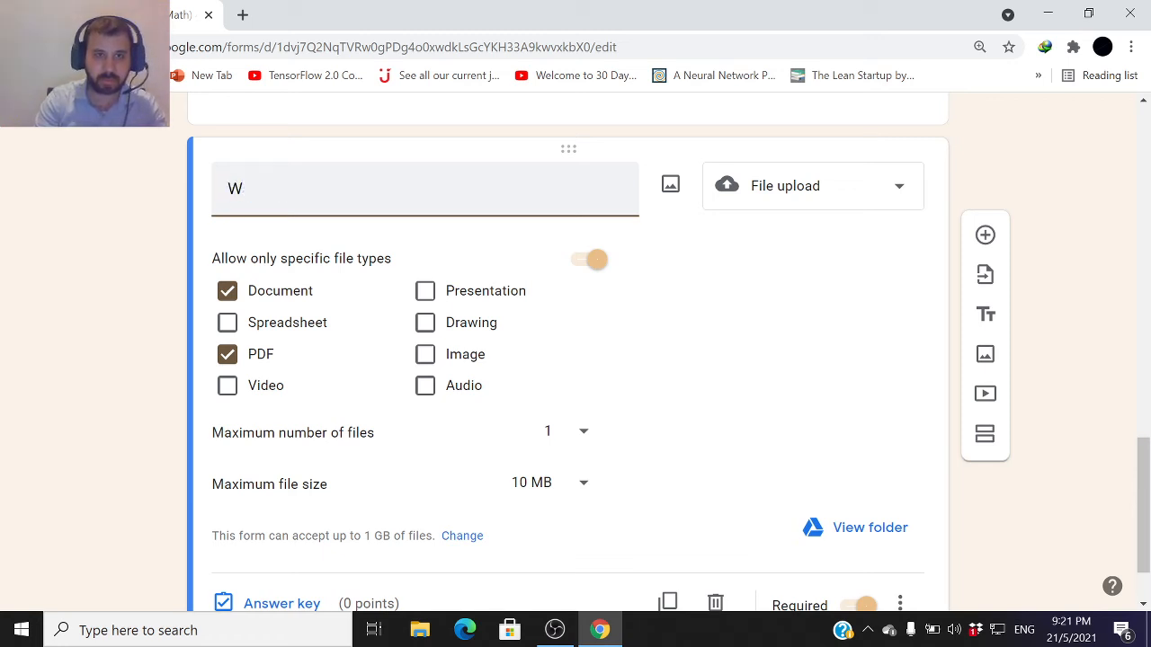
pyautogui.write('hat')
pyautogui.press('BackSpace')
pyautogui.press('BackSpace')
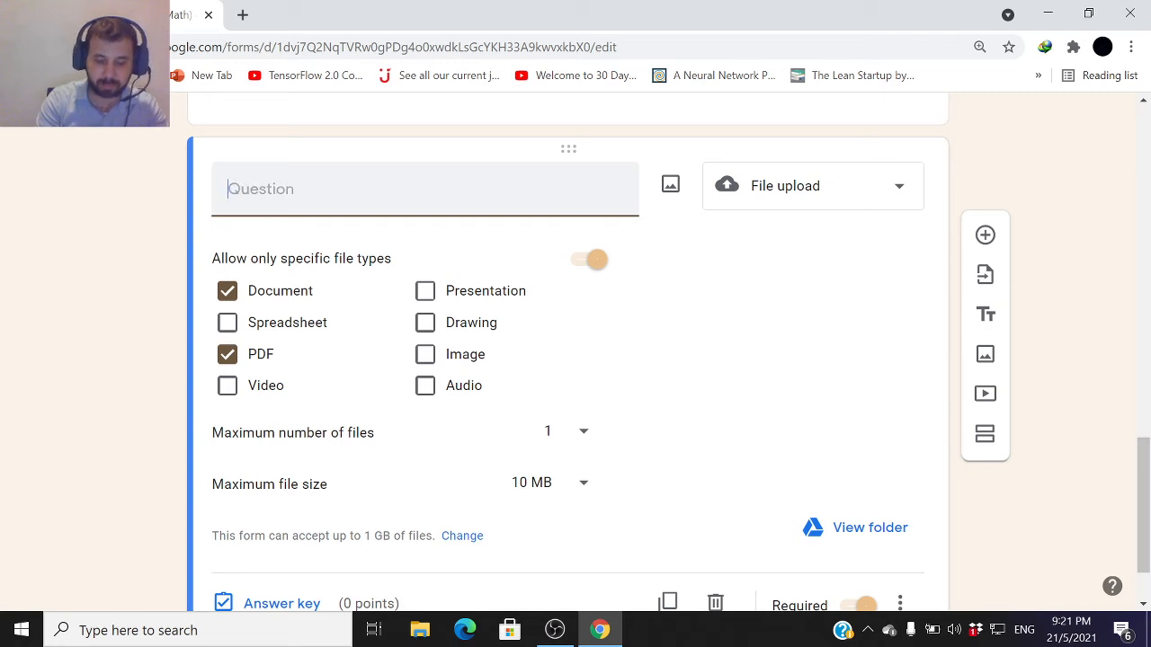
pyautogui.write('Pl')
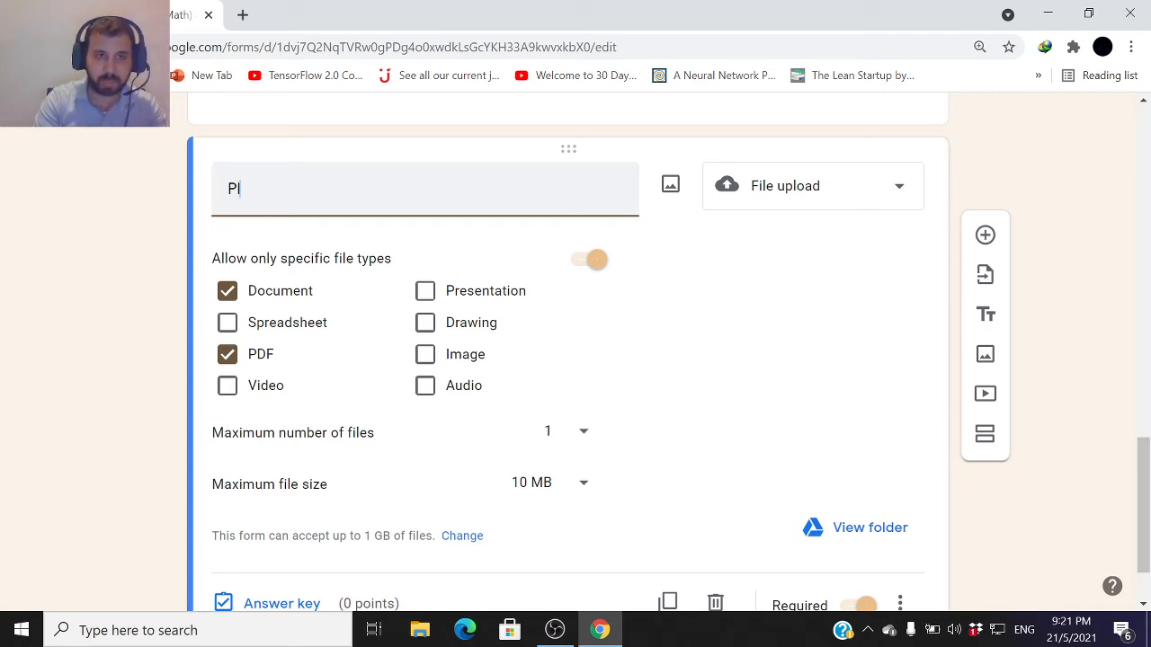
pyautogui.write('ease uplod')
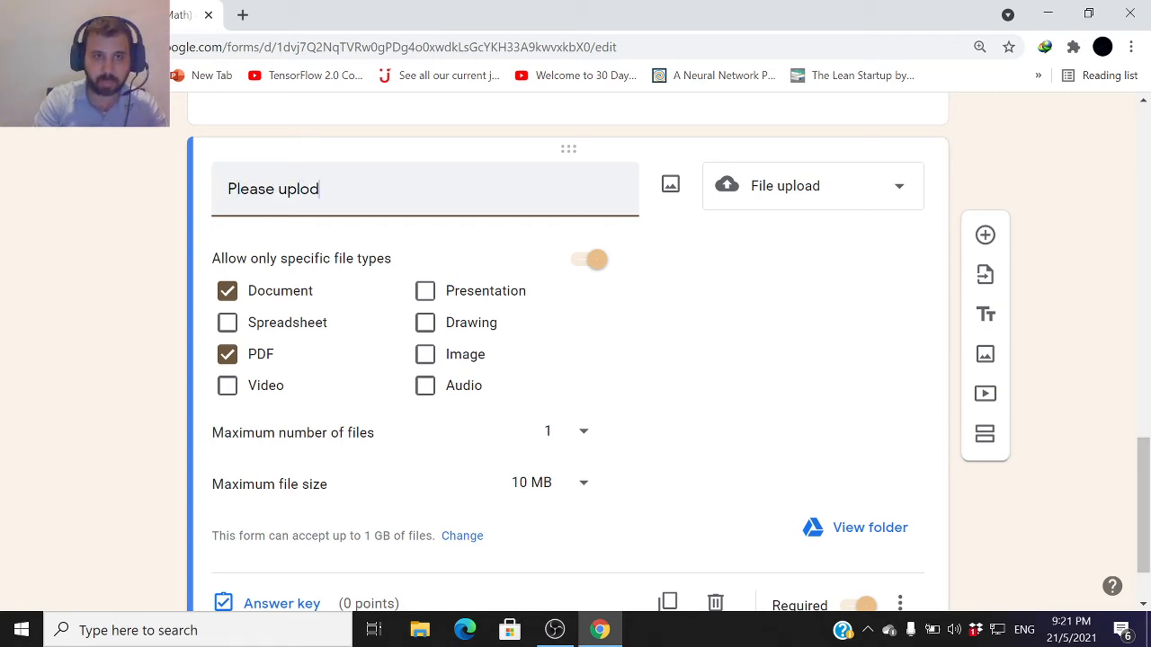
pyautogui.write('de')
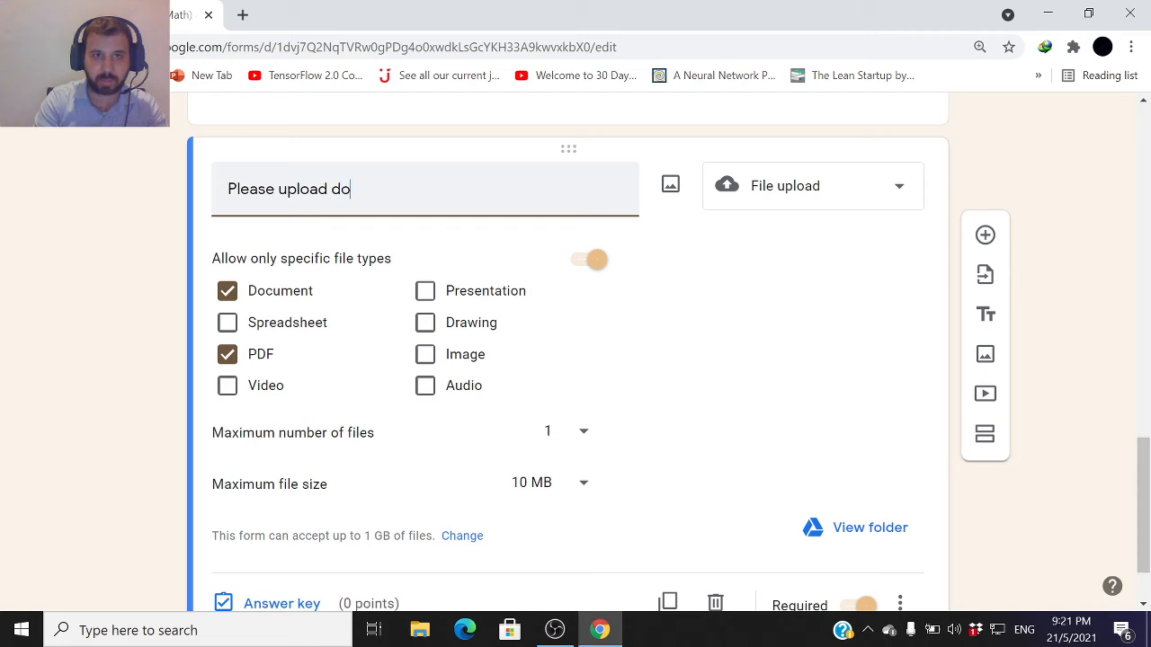
pyautogui.write(' document ')
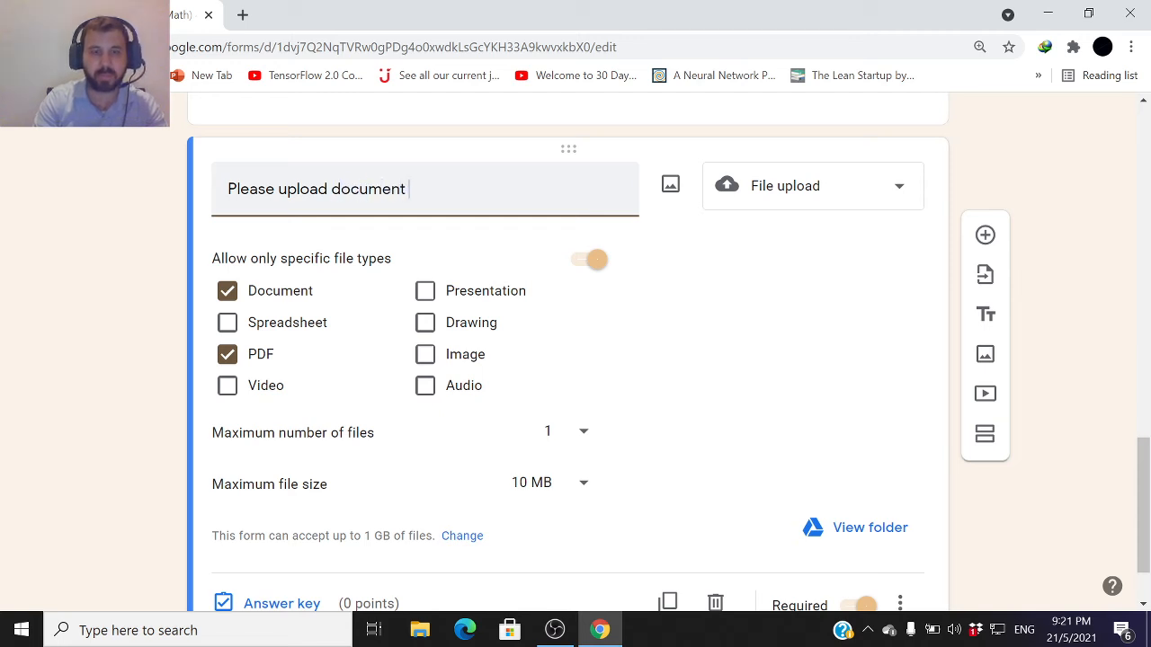
pyautogui.write('file')
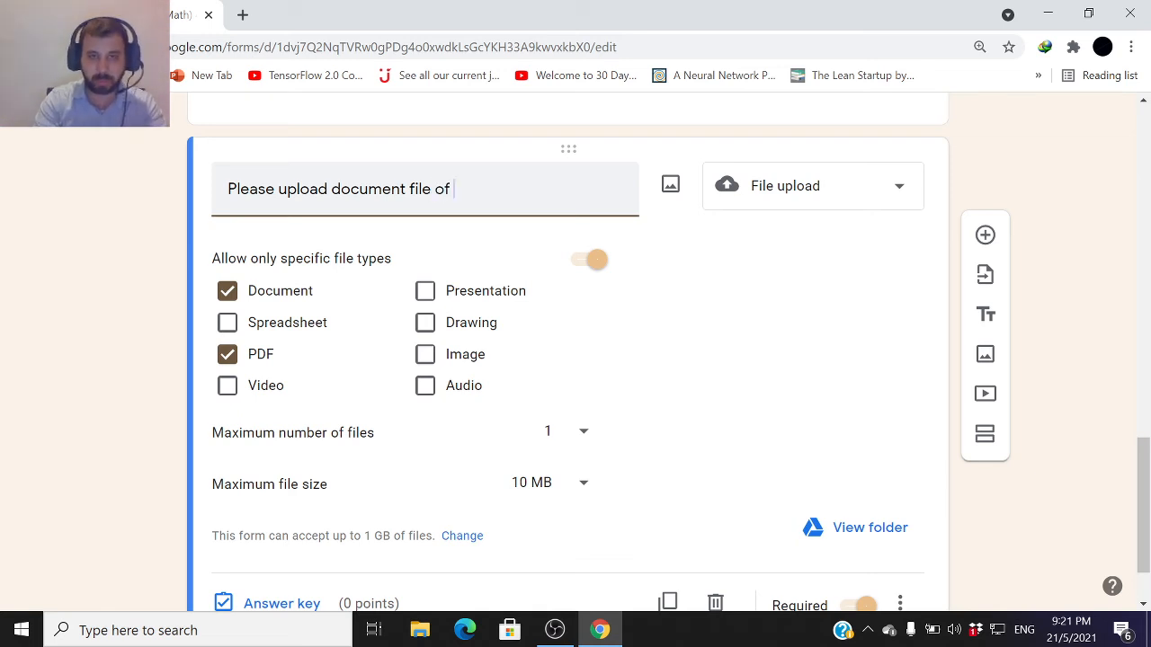
pyautogui.write('of the')
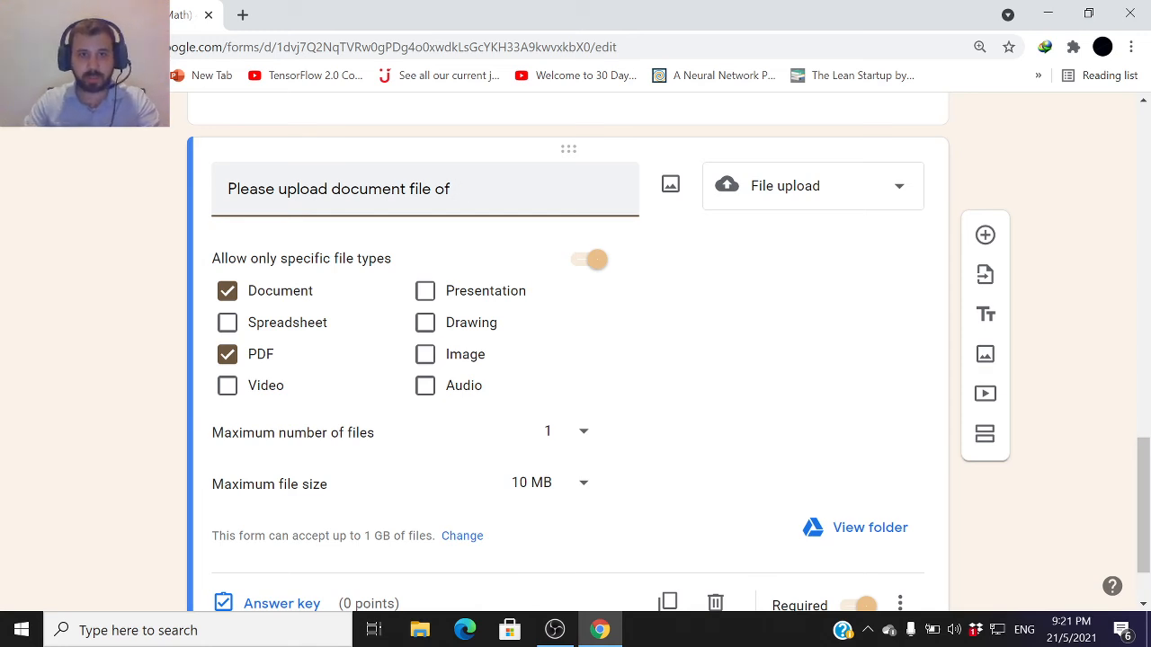
pyautogui.doubleClick(369, 189)
pyautogui.write('word')
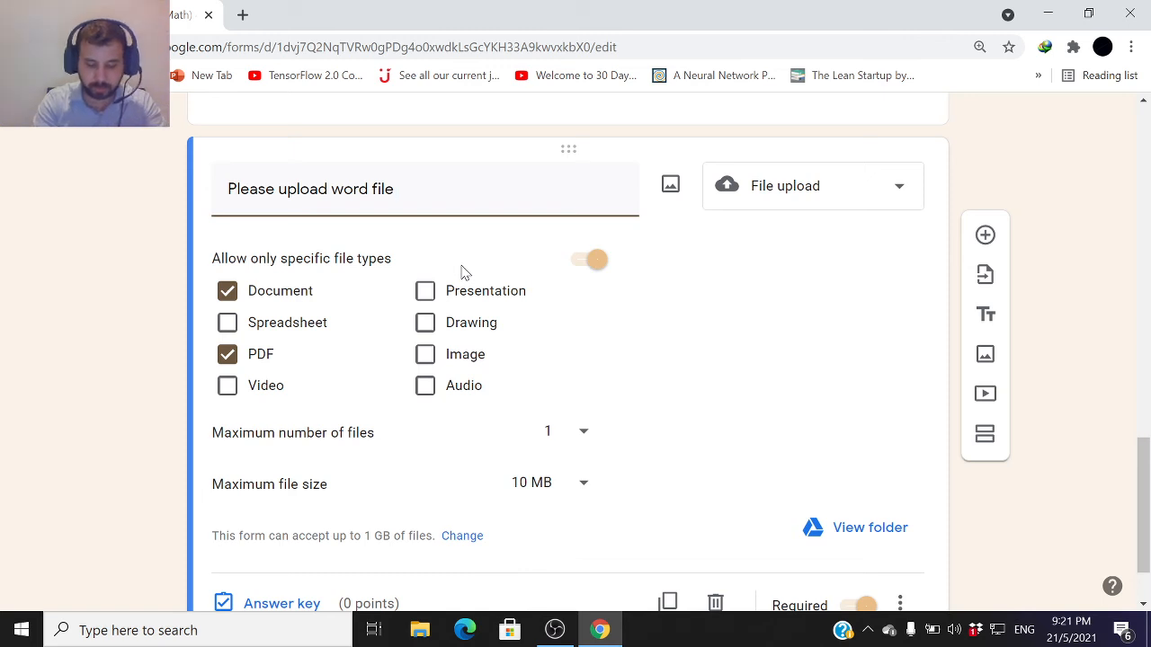
# Continue the title with "for the definition", correcting its spelling
pyautogui.write('for the ')
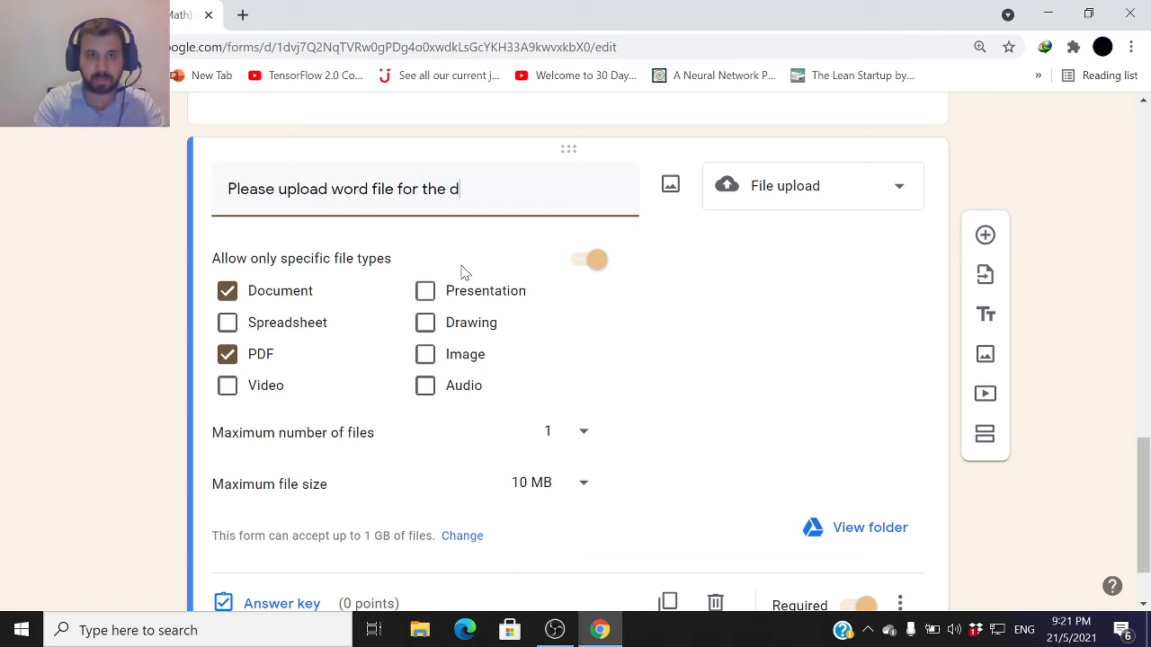
pyautogui.write('definis')
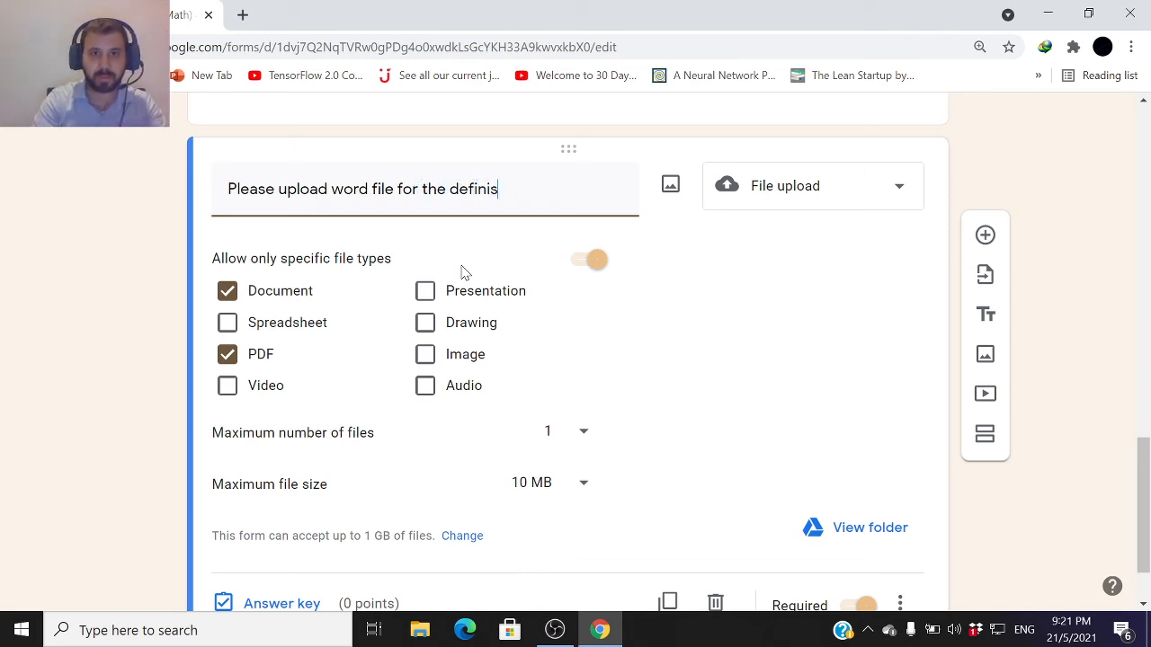
pyautogui.write('tion')
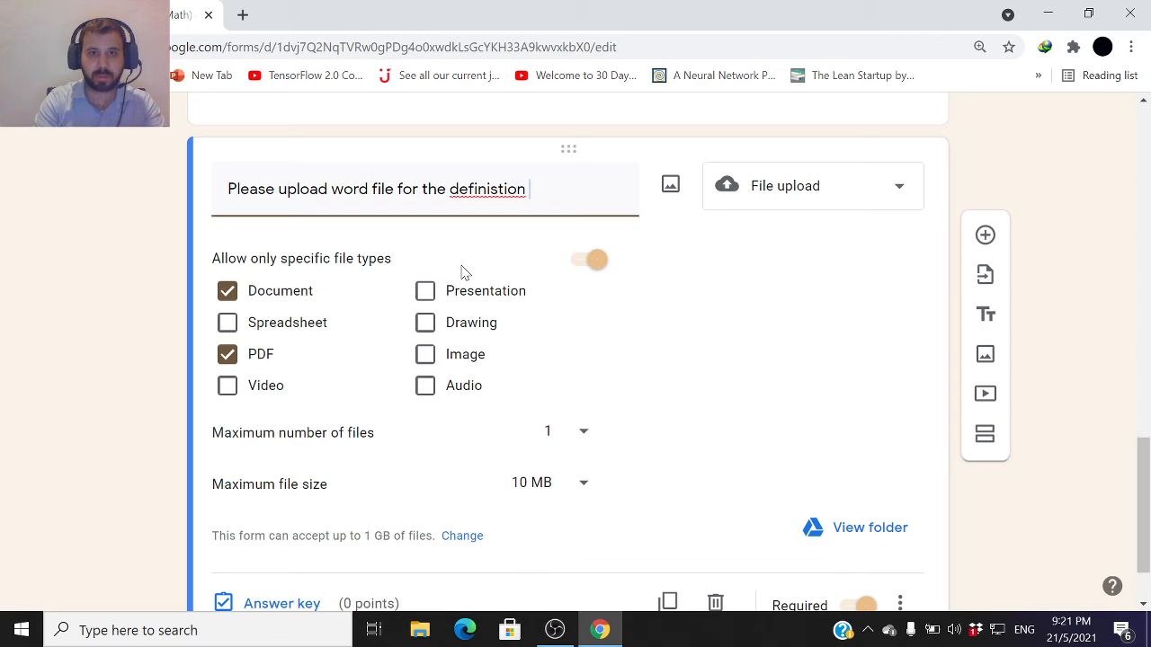
pyautogui.rightClick(486, 188)
pyautogui.click(527, 201)
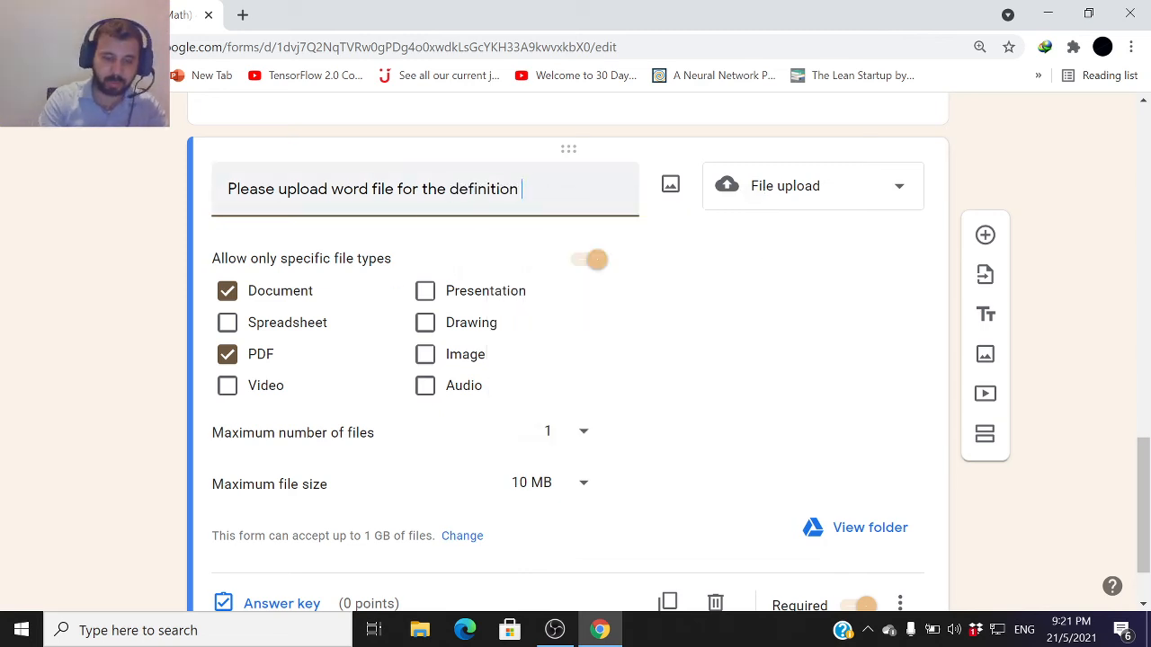
# Finish the title with "of Multiplication."
pyautogui.write('of')
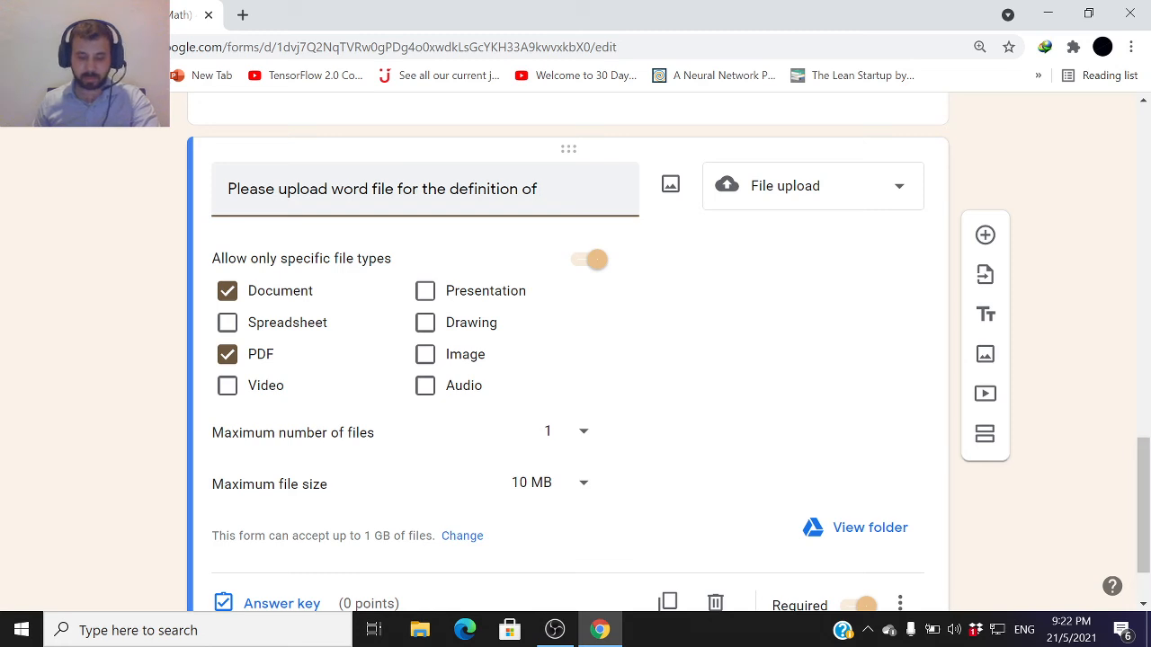
pyautogui.write(' M')
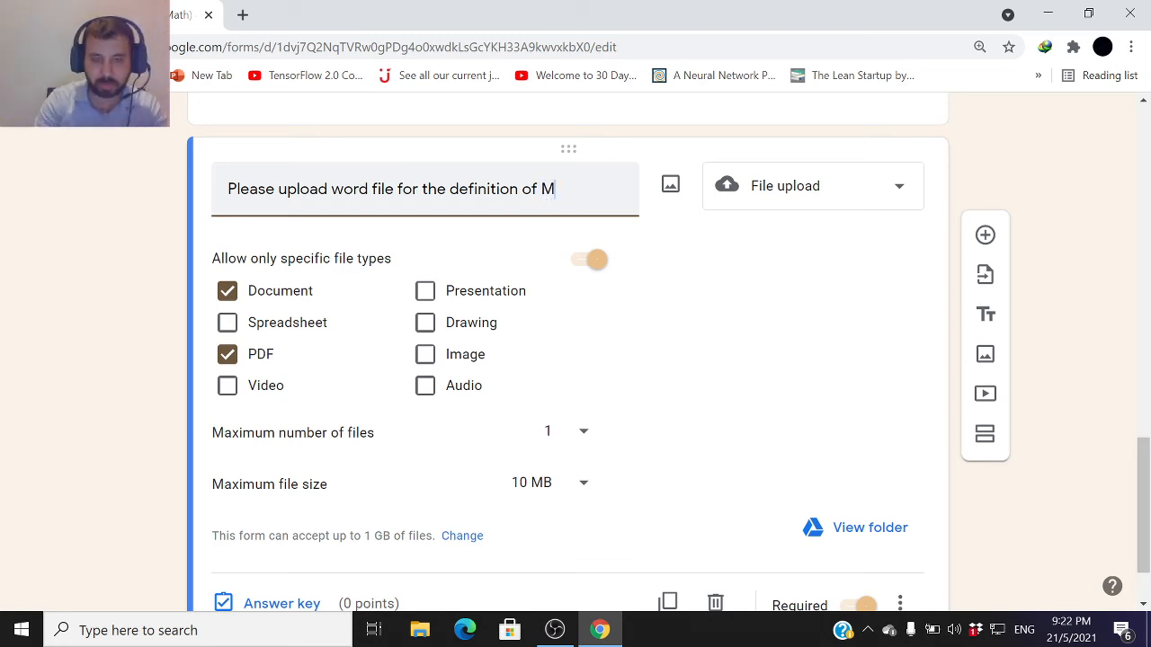
pyautogui.write('ultipl')
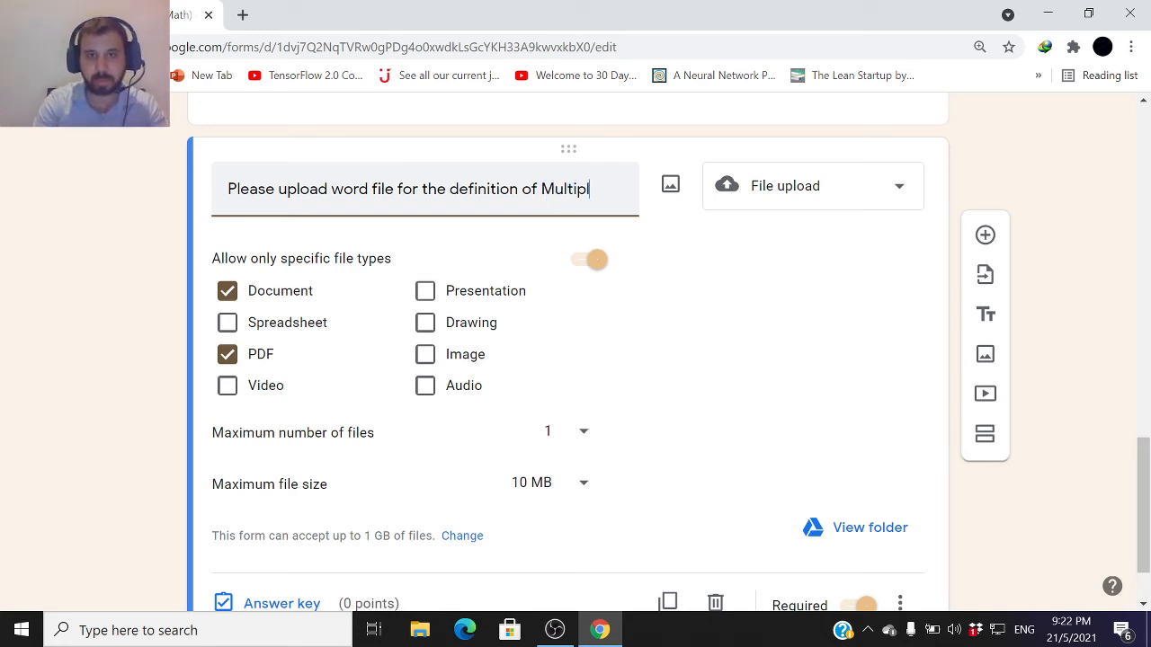
pyautogui.write('ication.')
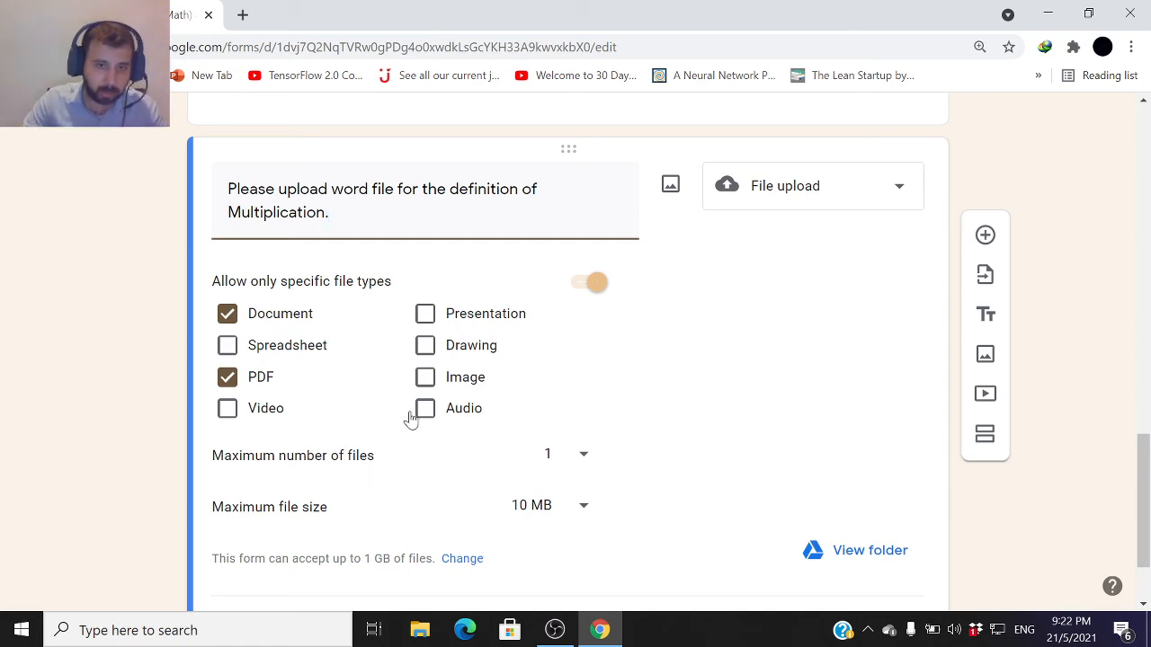
# Give the file upload question 5 points in its answer key
pyautogui.scroll(-2, 720, 490)
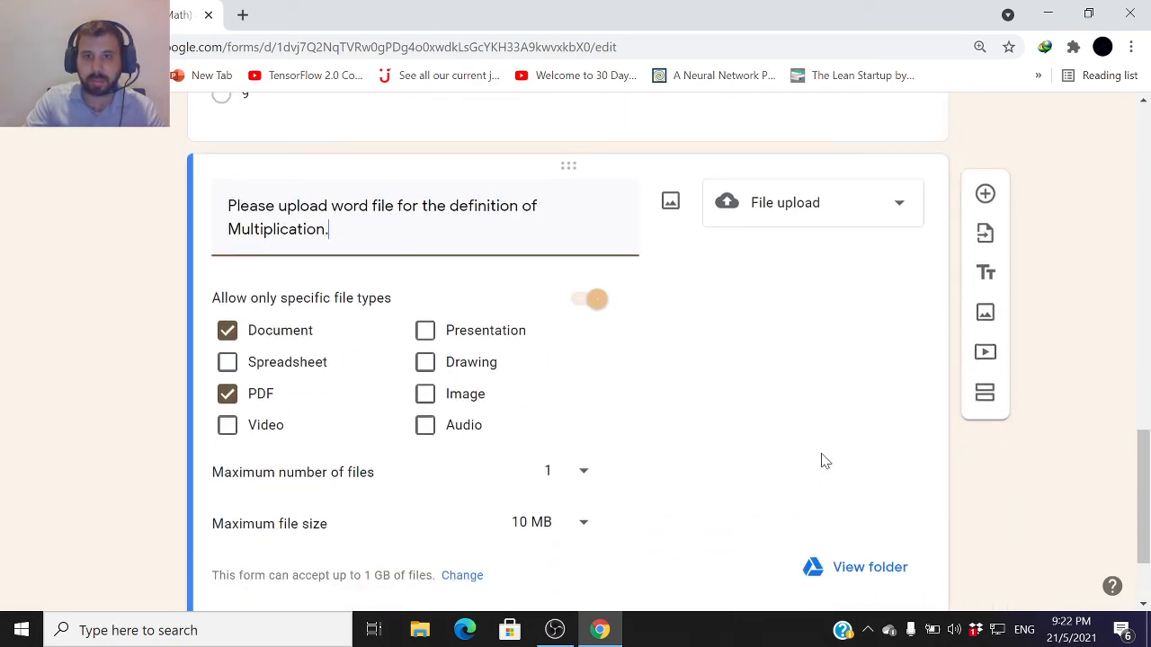
pyautogui.click(275, 519)
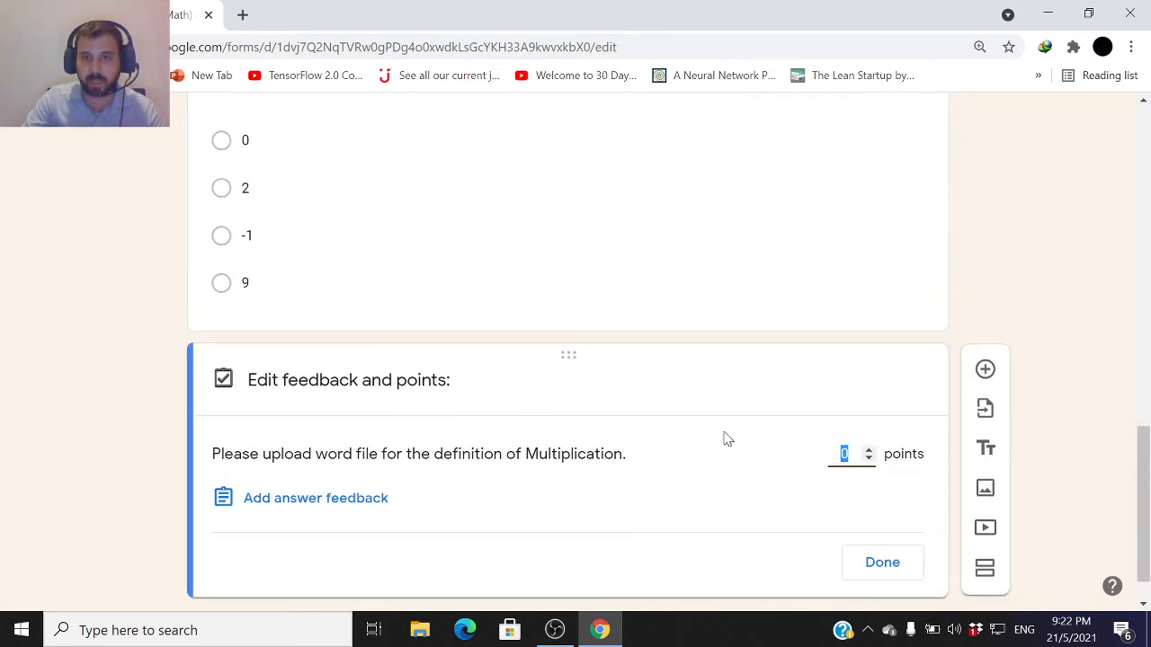
pyautogui.click(868, 451)
pyautogui.click(869, 452)
pyautogui.click(869, 451)
pyautogui.click(868, 451)
pyautogui.click(869, 451)
pyautogui.click(881, 562)
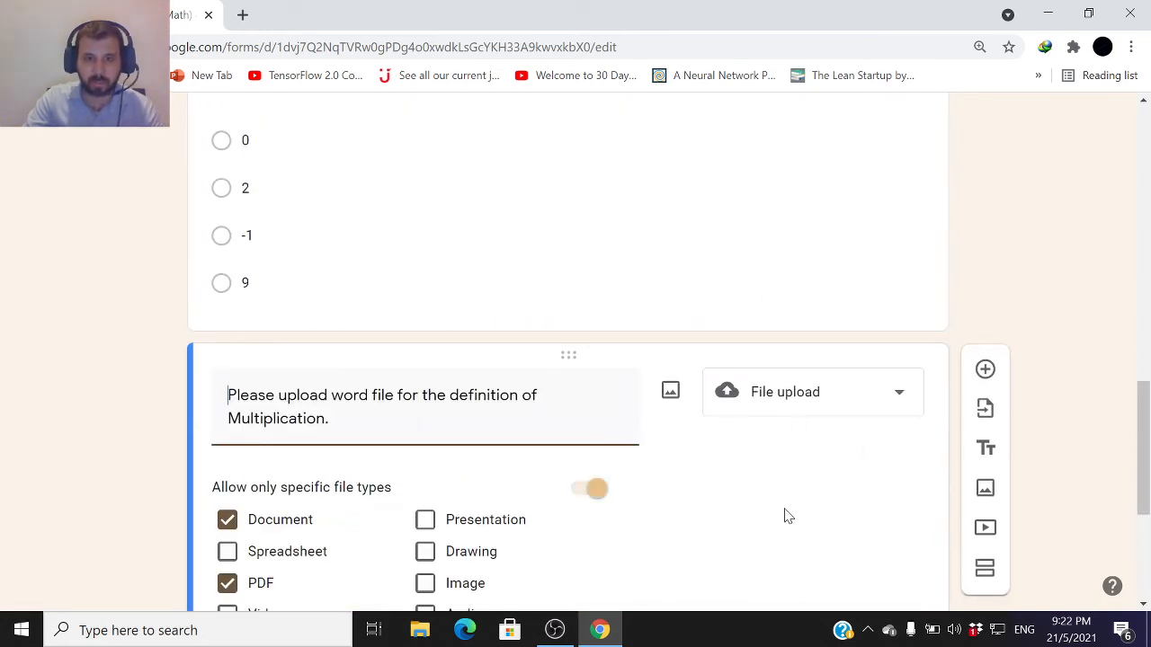
# Scroll through the whole form to review the header, Name field and every question
pyautogui.scroll(-3, 765, 490)
pyautogui.scroll(1, 763, 488)
pyautogui.scroll(15, 764, 488)
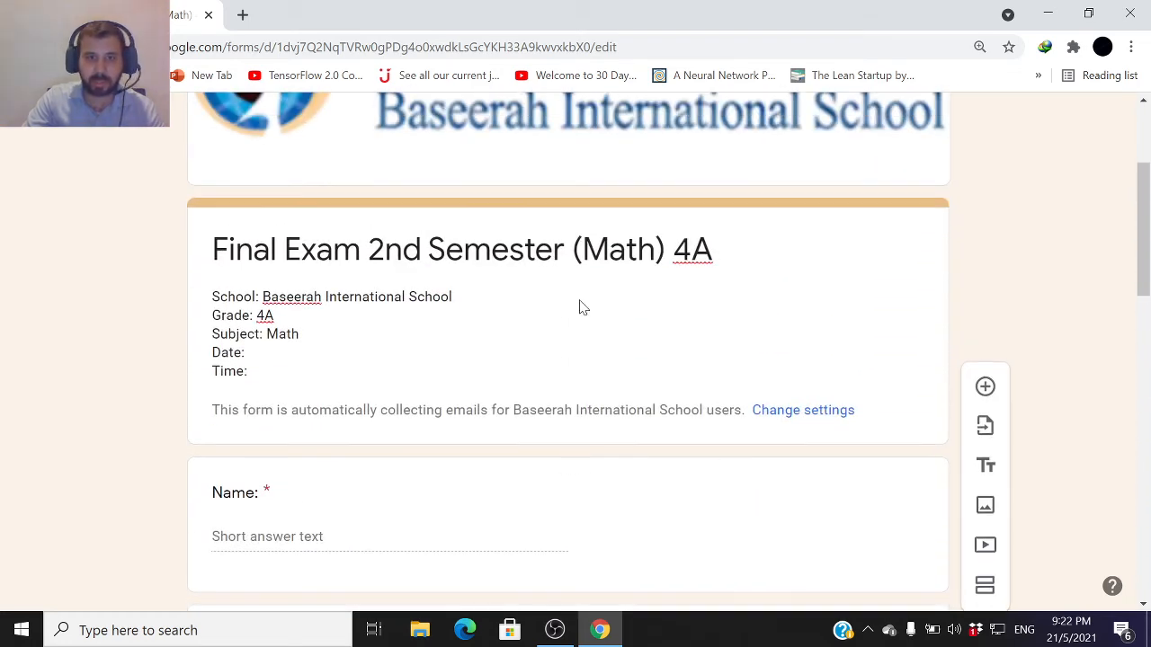
pyautogui.scroll(3, 580, 306)
pyautogui.scroll(-6, 560, 352)
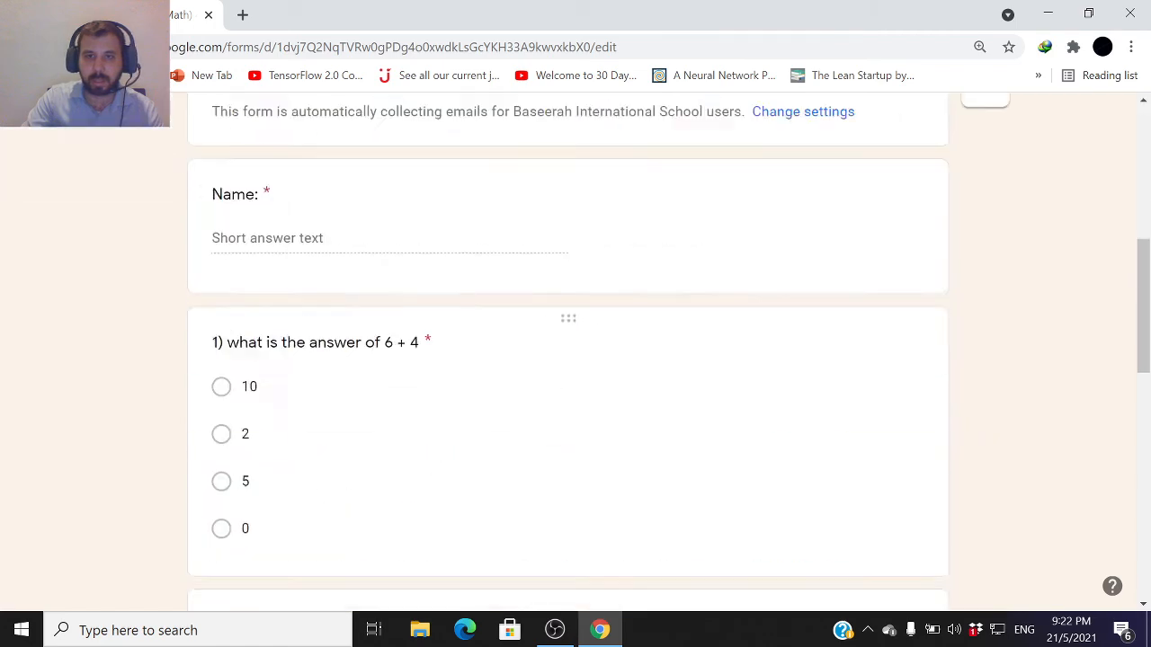
pyautogui.scroll(-10, 518, 404)
pyautogui.scroll(-1, 489, 468)
pyautogui.scroll(8, 489, 468)
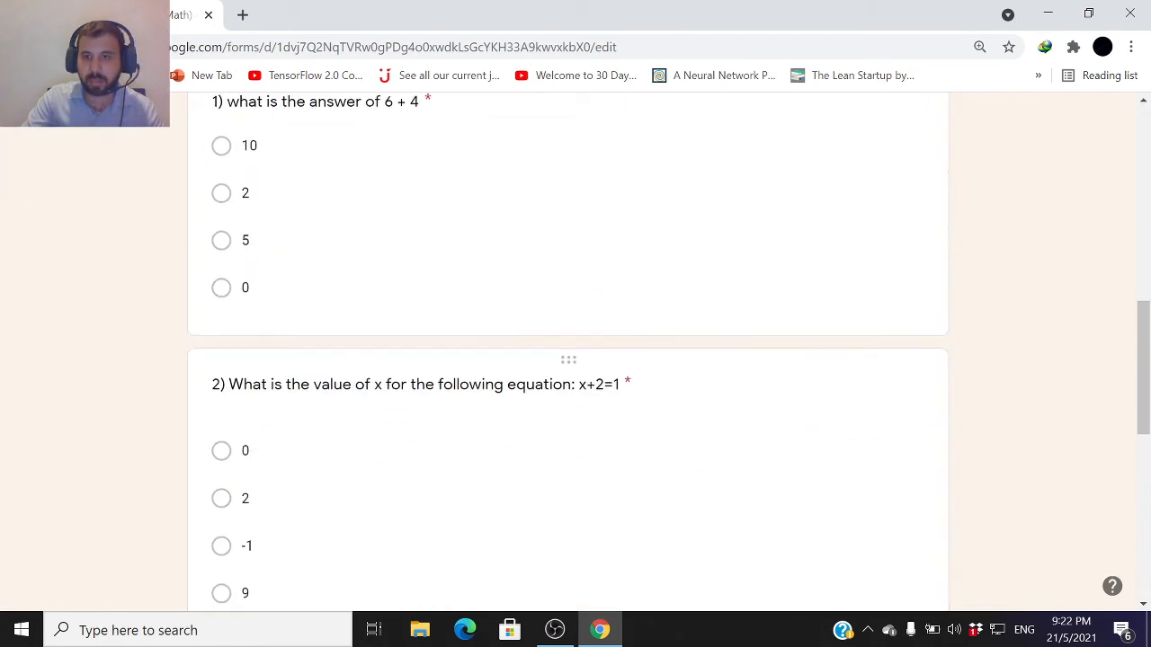
pyautogui.scroll(8, 507, 411)
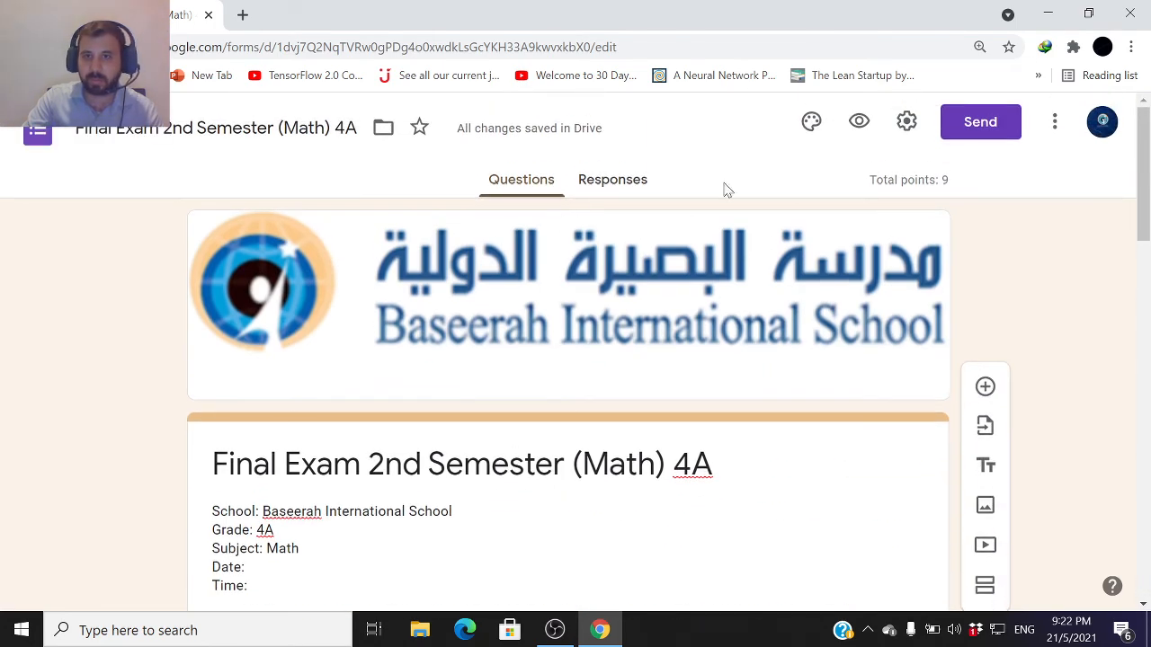
pyautogui.scroll(-15, 630, 244)
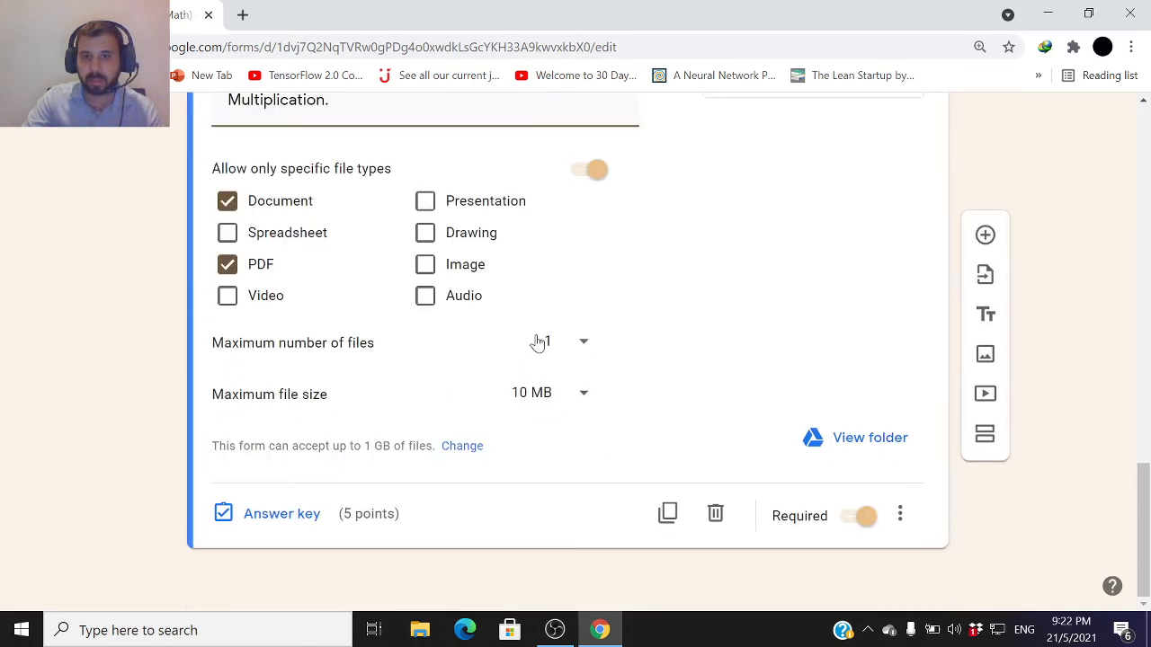
pyautogui.scroll(10, 485, 390)
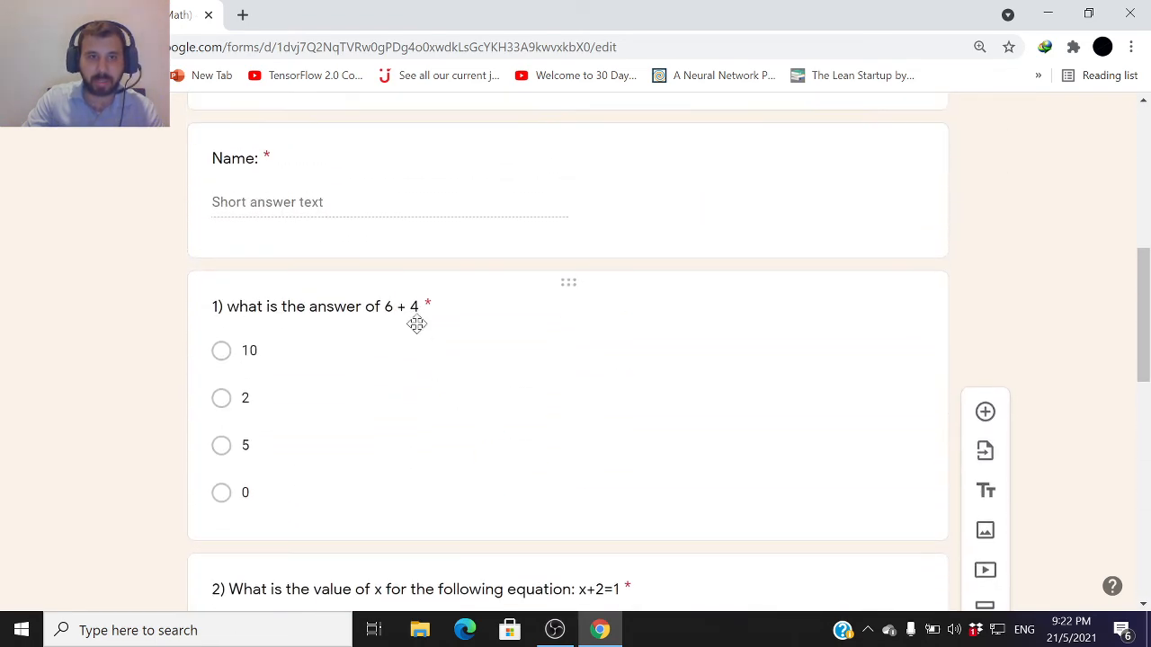
pyautogui.scroll(2, 416, 324)
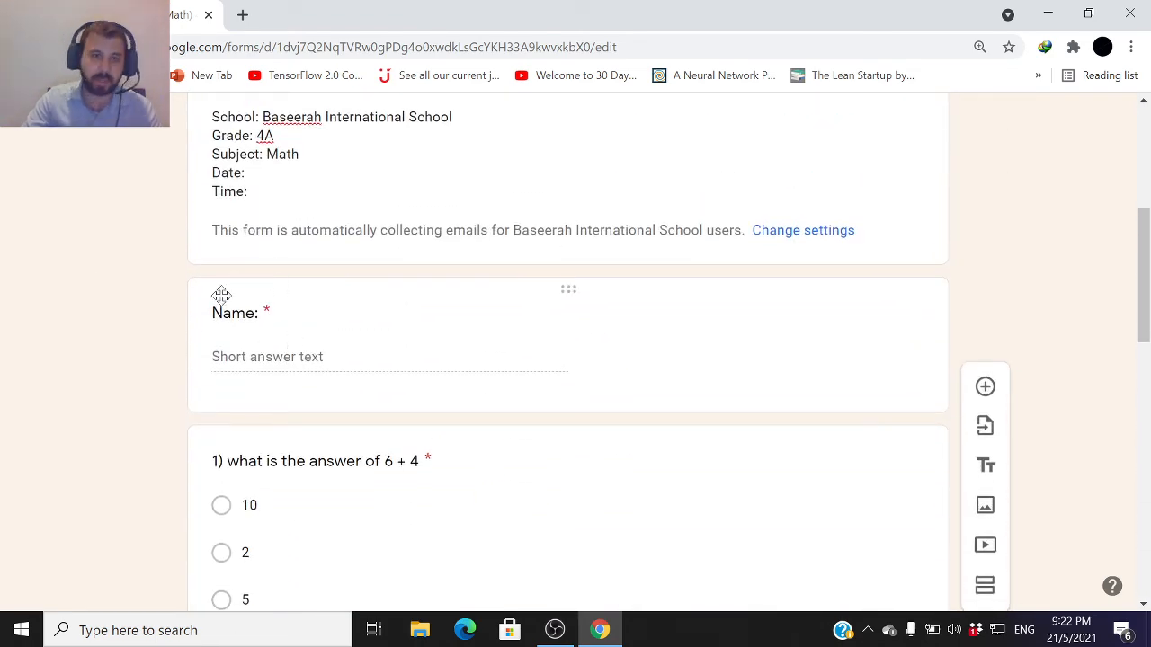
pyautogui.scroll(-2, 285, 319)
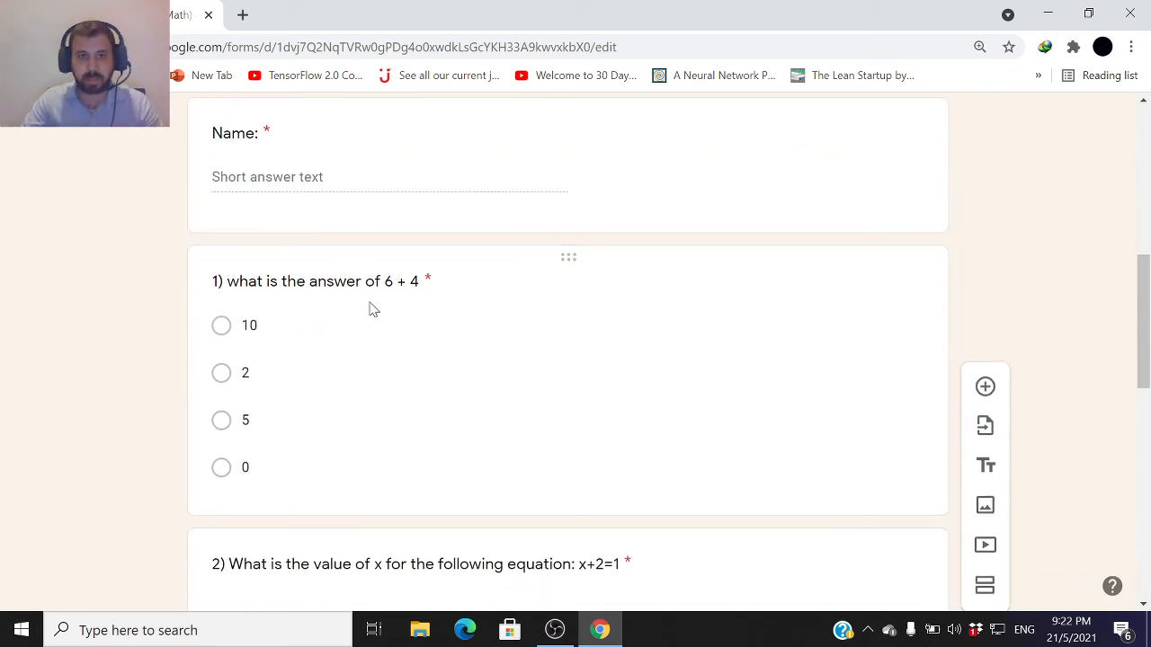
pyautogui.scroll(-2, 398, 315)
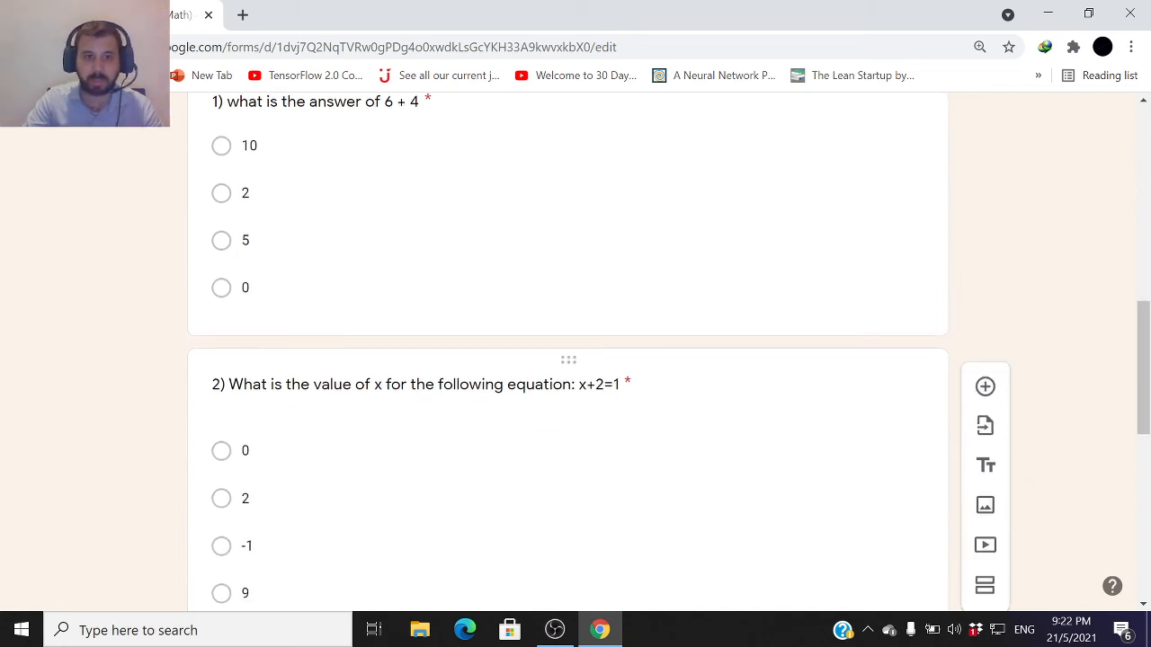
pyautogui.scroll(-3, 599, 355)
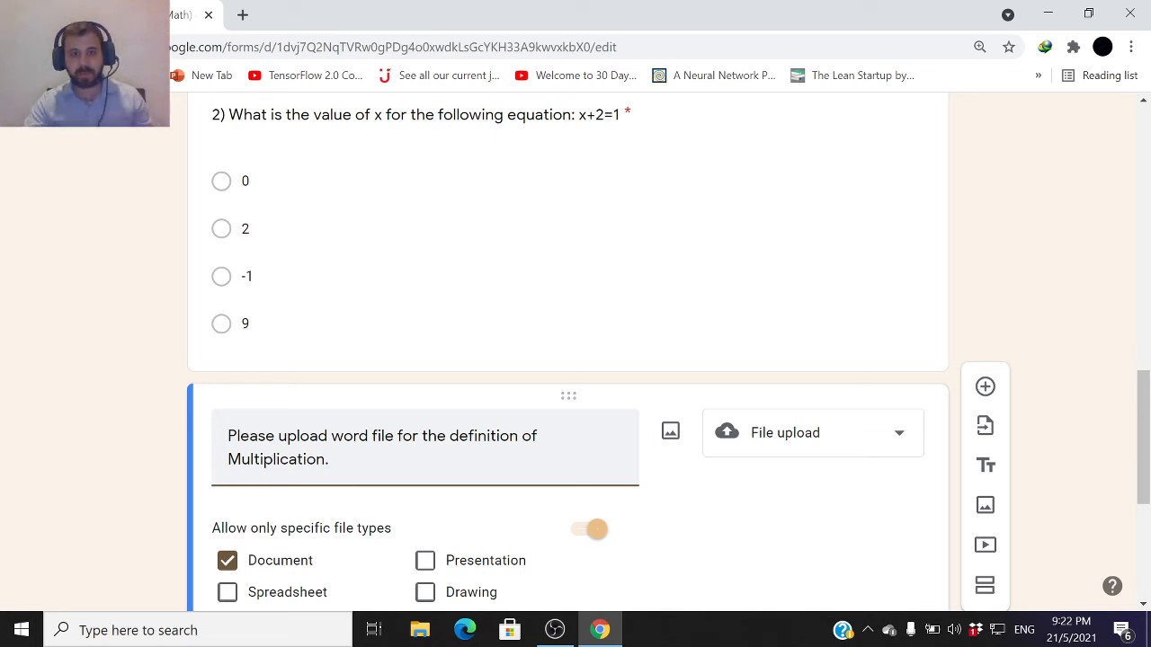
pyautogui.scroll(-3, 537, 458)
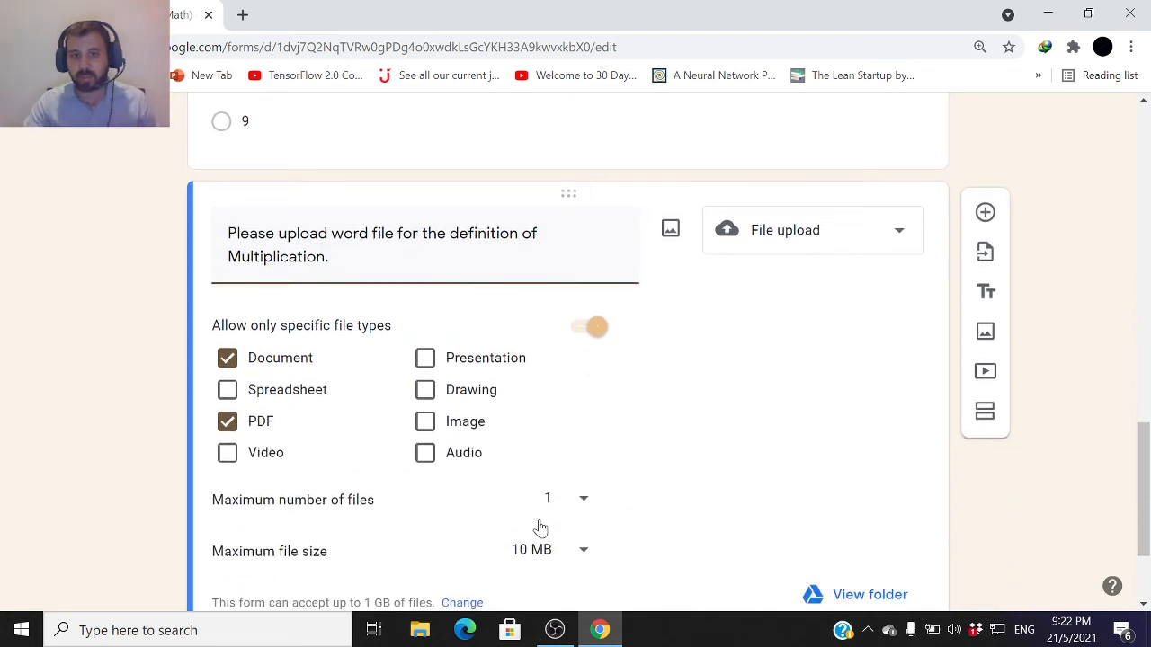
pyautogui.scroll(-1, 559, 511)
pyautogui.scroll(1, 649, 510)
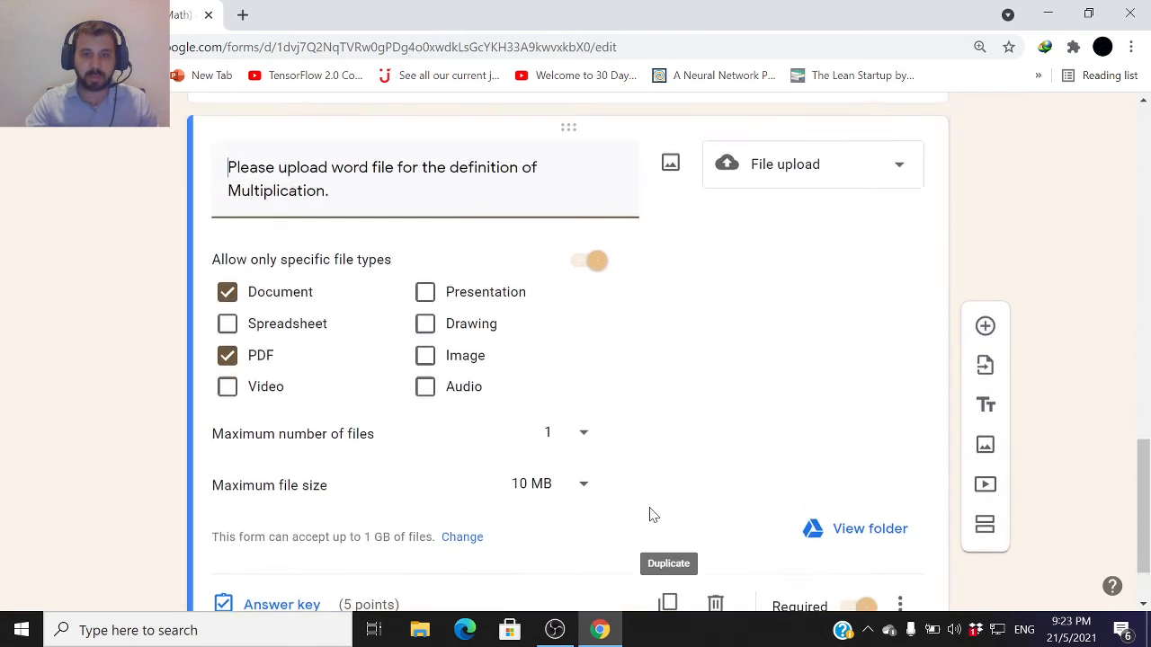
pyautogui.scroll(-1, 676, 506)
pyautogui.scroll(7, 719, 478)
pyautogui.scroll(10, 728, 472)
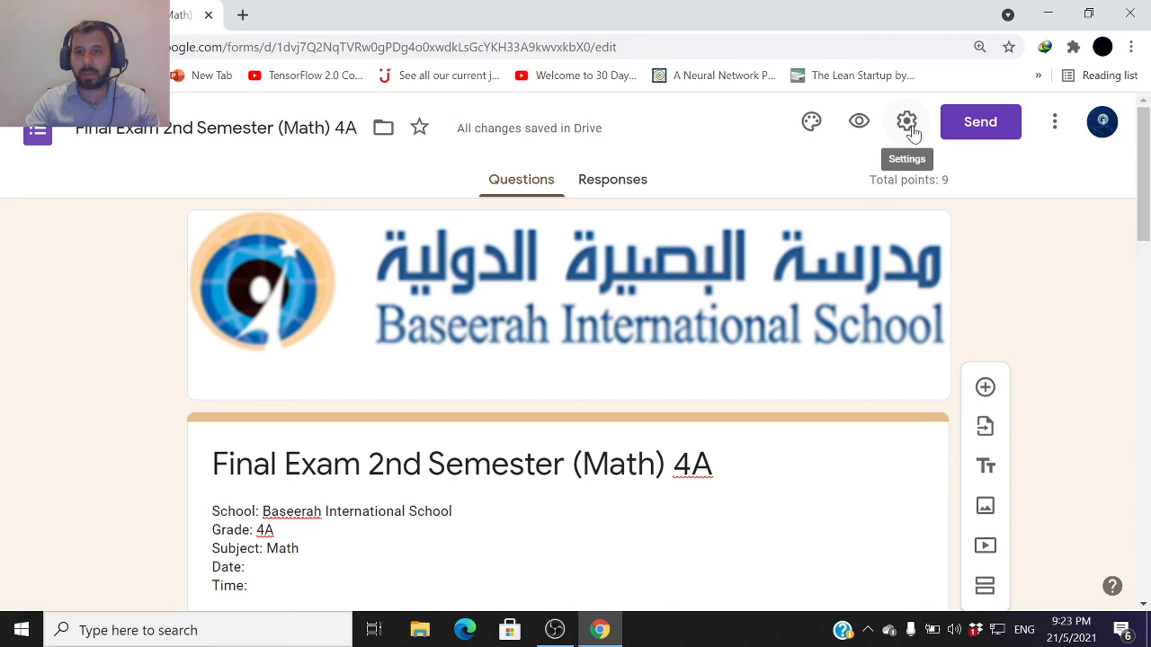
# Open the Send dialog and display the form's shortened share link
pyautogui.click(981, 135)
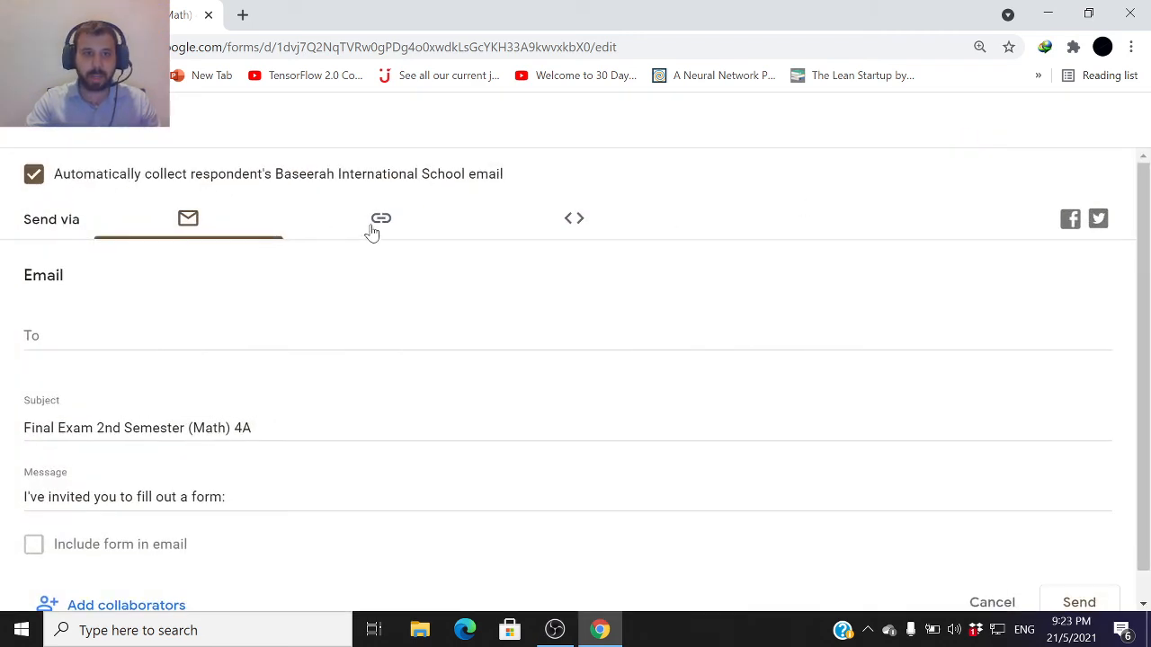
pyautogui.click(392, 223)
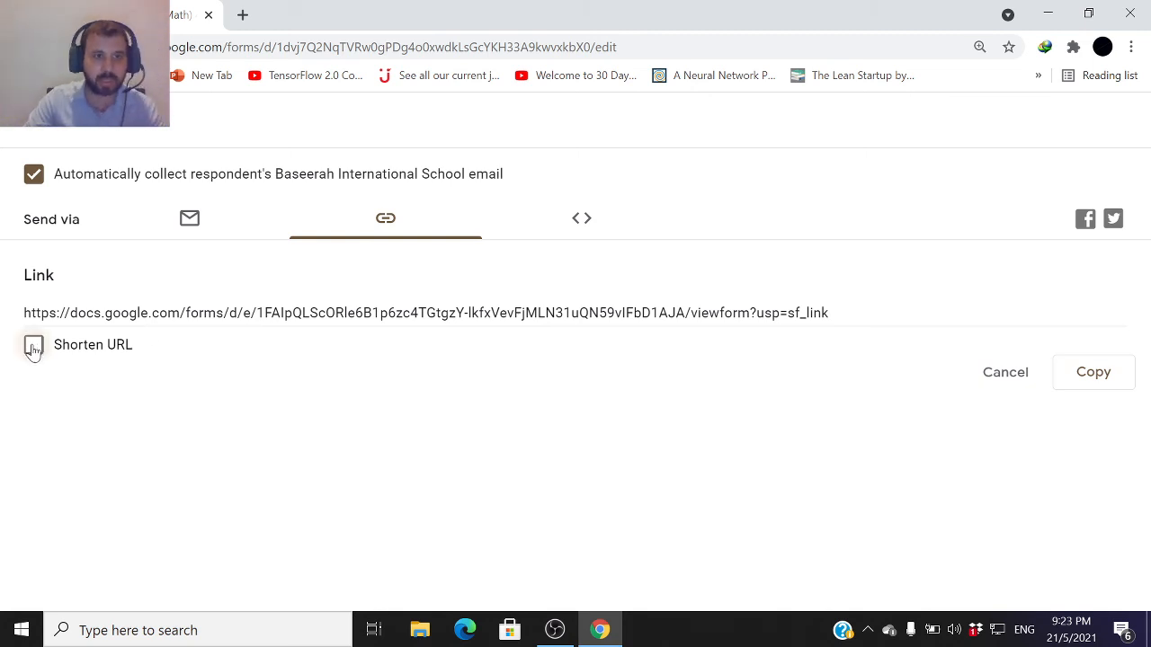
pyautogui.click(33, 347)
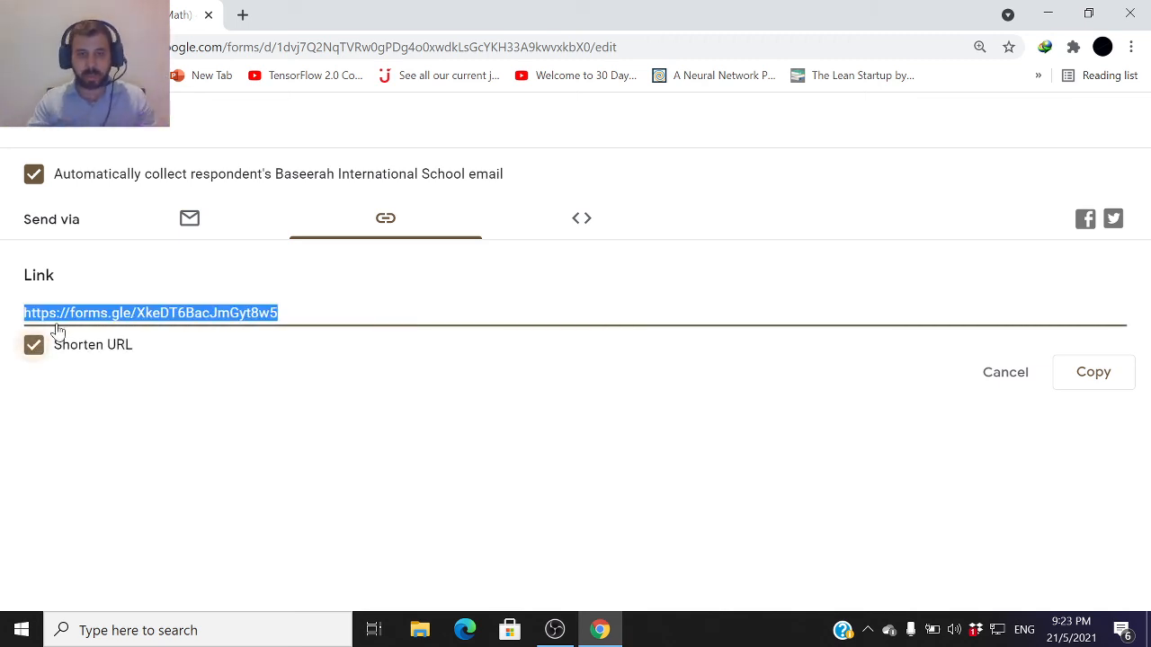
pyautogui.click(29, 132)
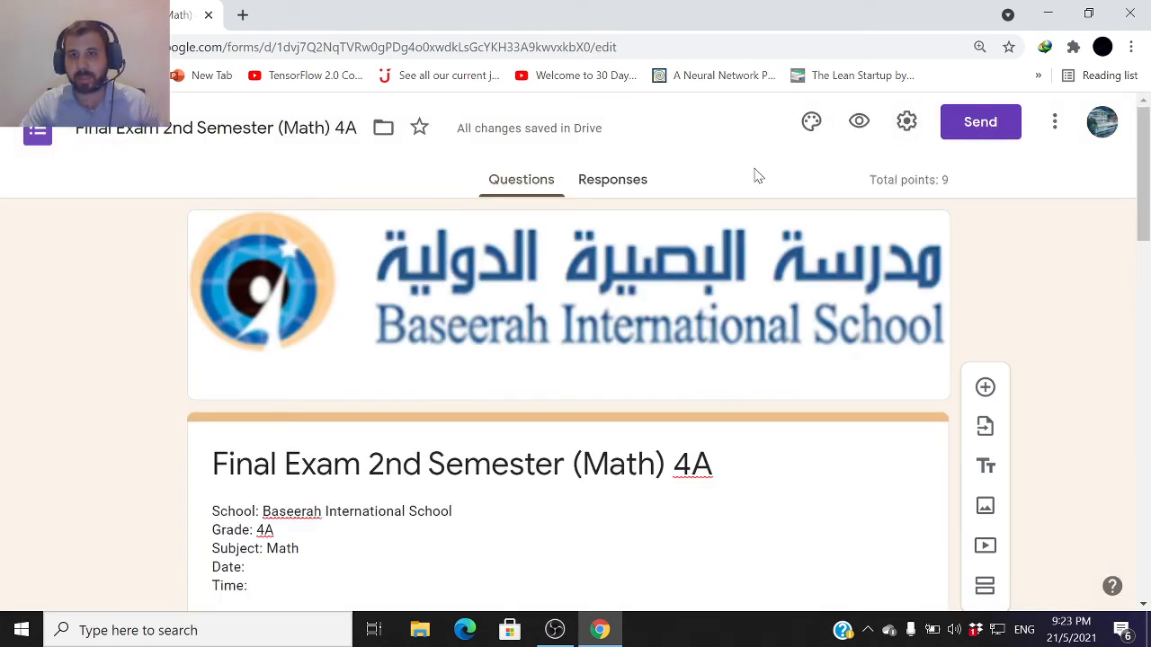
# Switch accepting responses off and back on in the Responses view
pyautogui.click(628, 184)
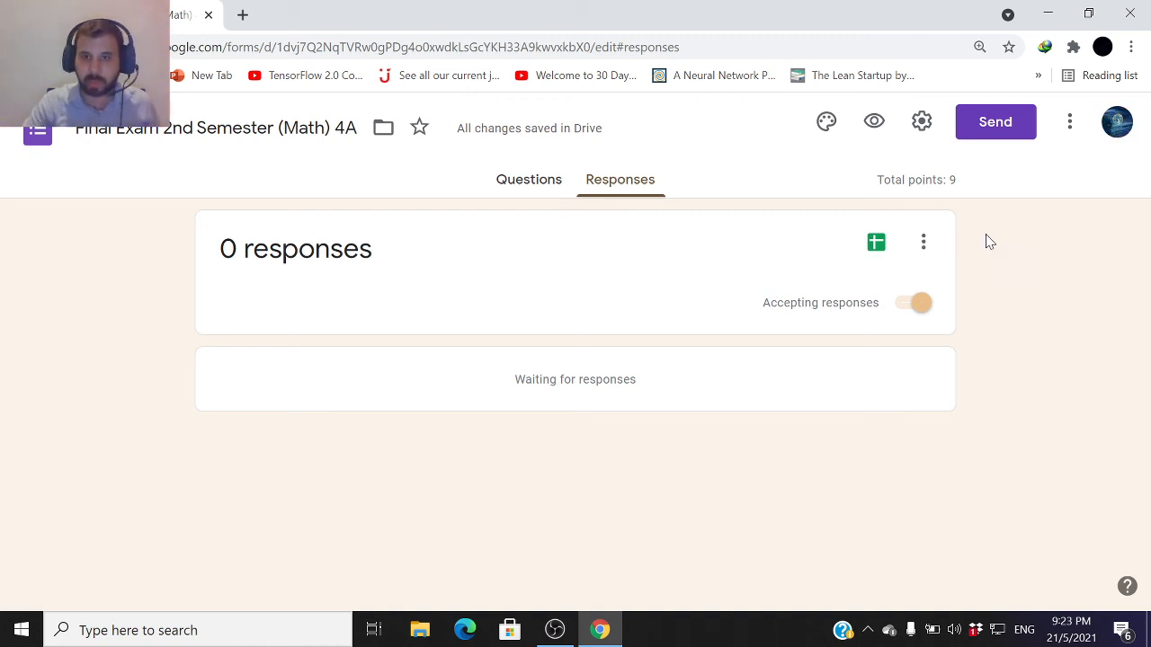
pyautogui.click(923, 309)
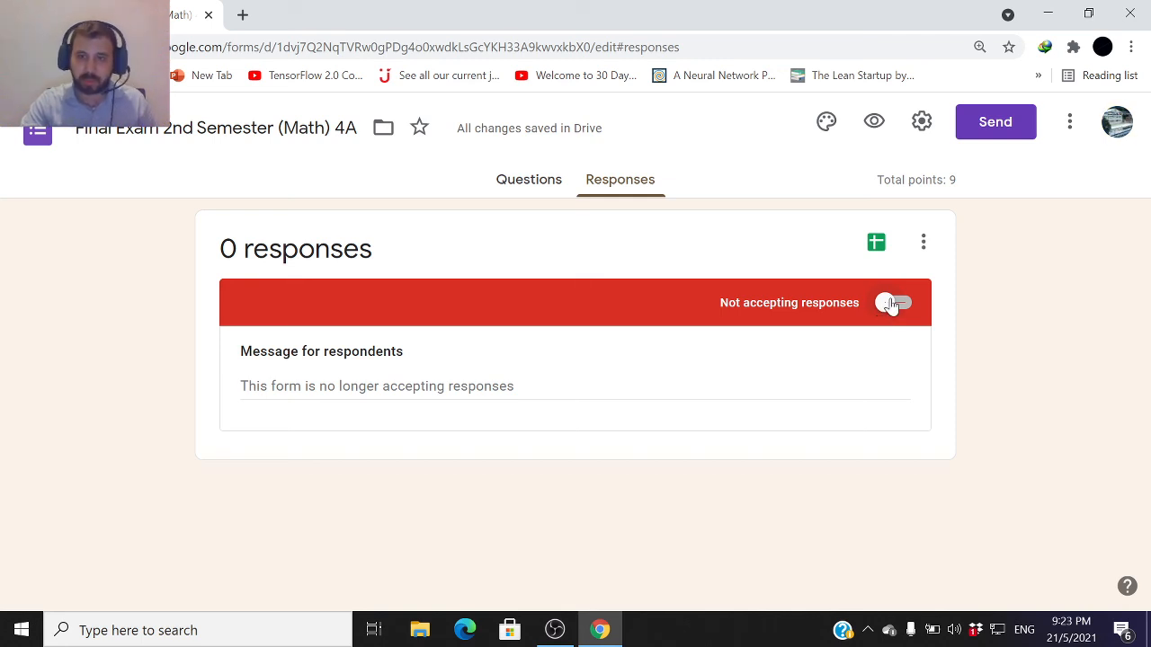
pyautogui.click(890, 306)
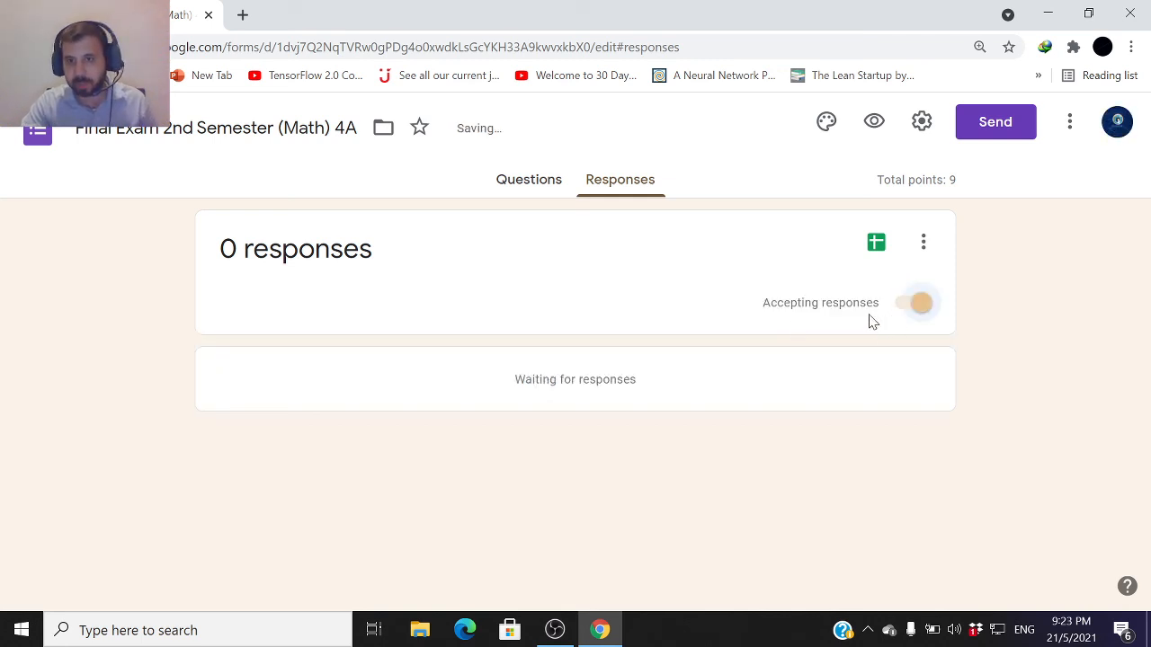
pyautogui.click(517, 180)
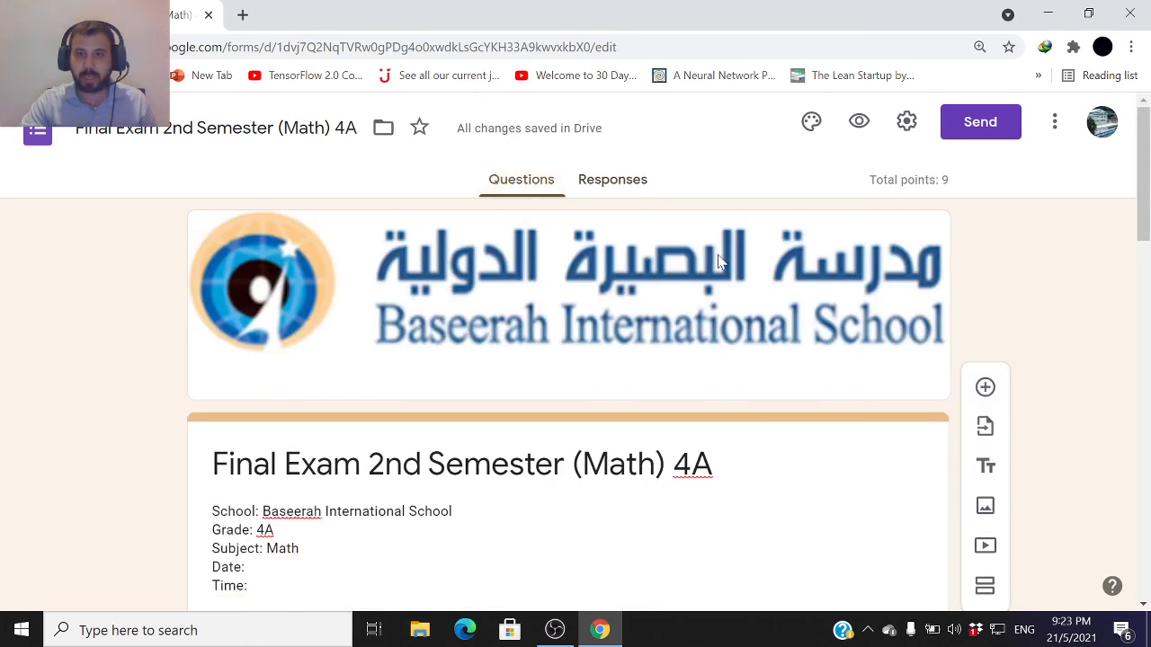
# Try to add a colleague as an editor of the form by searching their name
pyautogui.click(1053, 121)
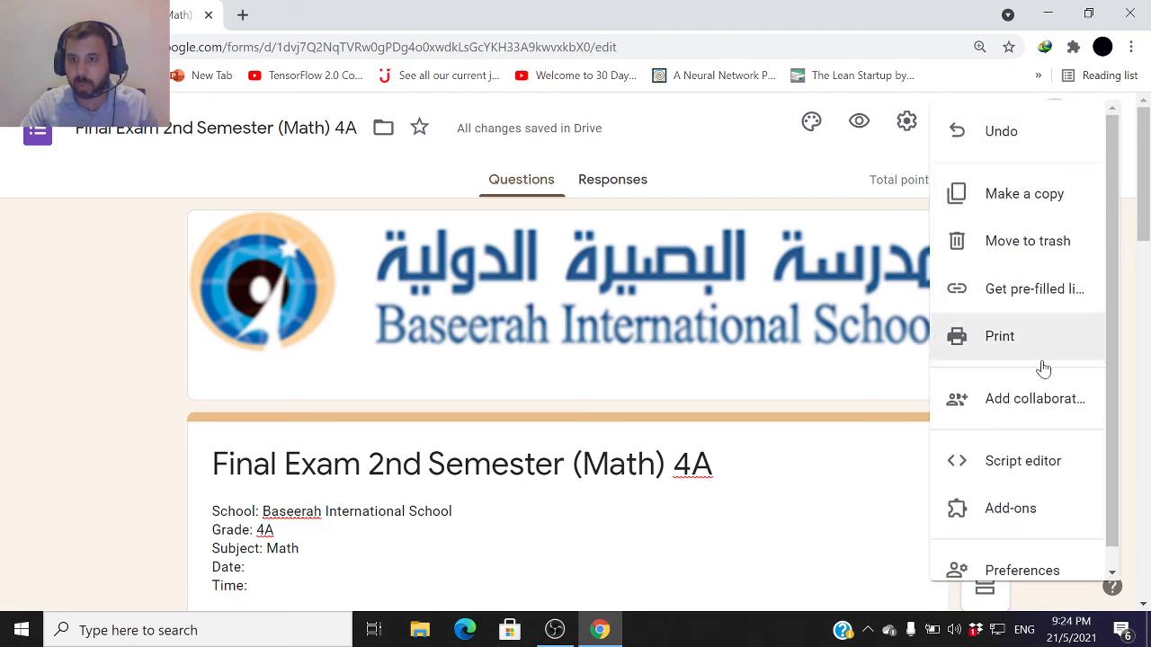
pyautogui.click(1034, 412)
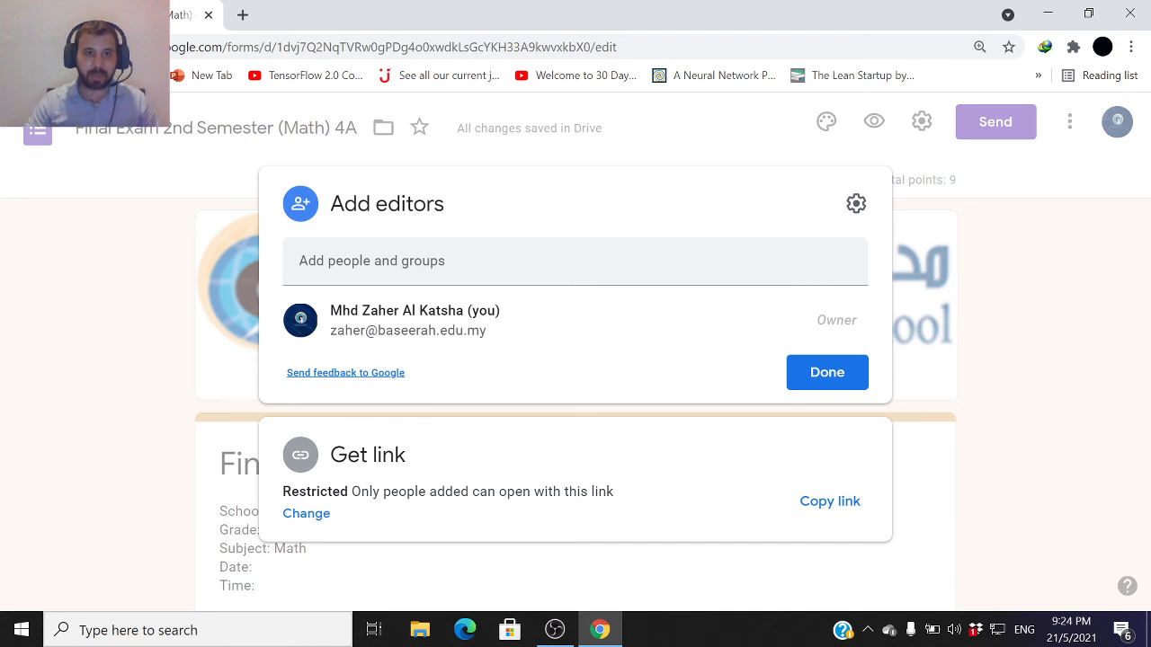
pyautogui.click(387, 260)
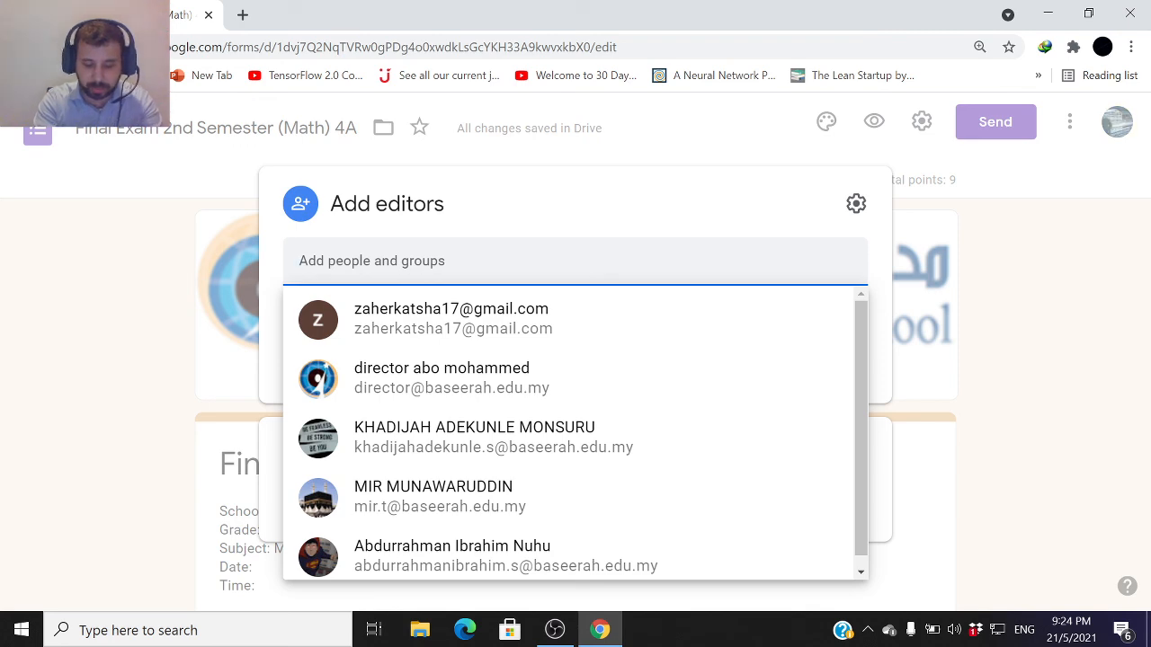
pyautogui.write('sa')
pyautogui.press('BackSpace')
pyautogui.press('BackSpace')
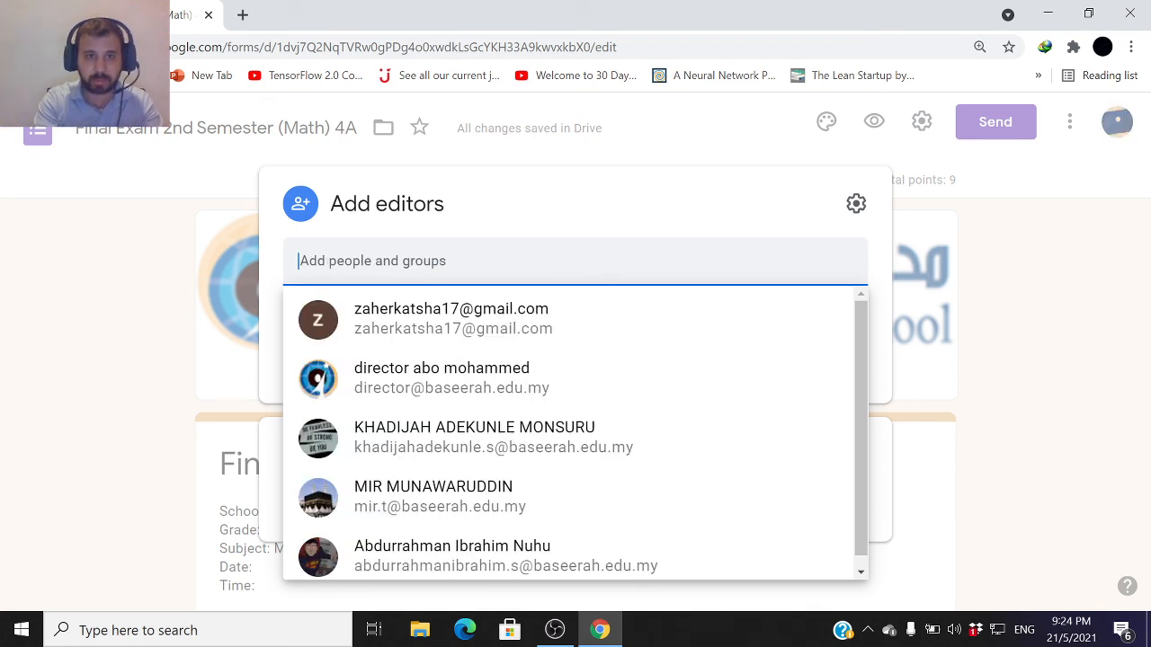
pyautogui.write('saka')
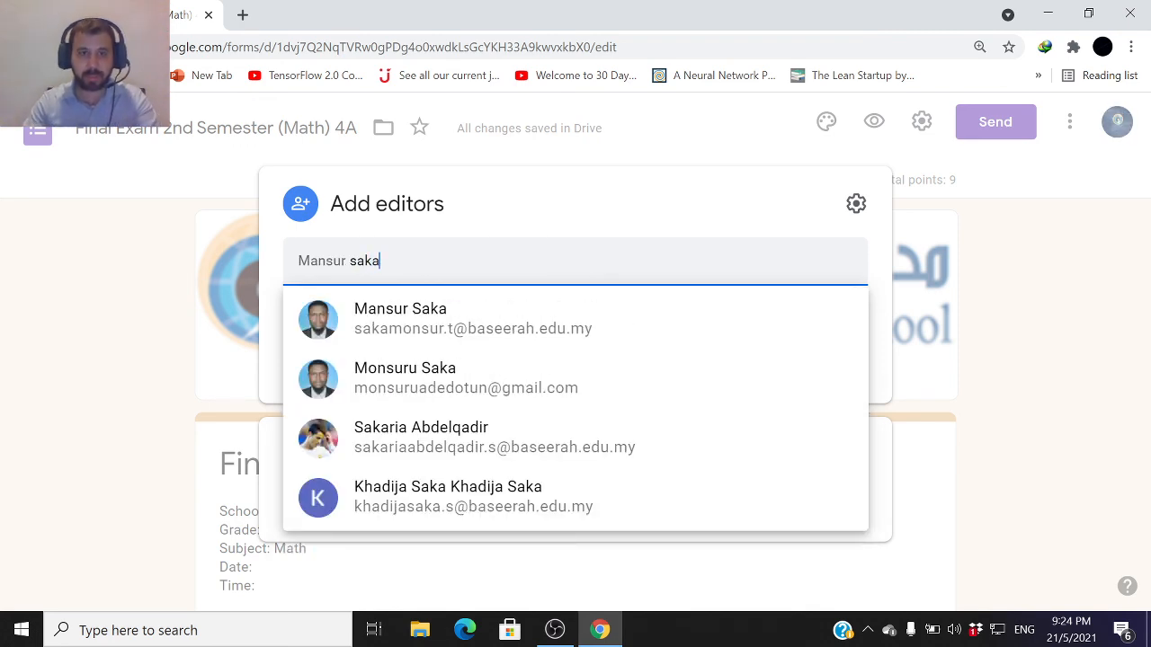
pyautogui.click(411, 329)
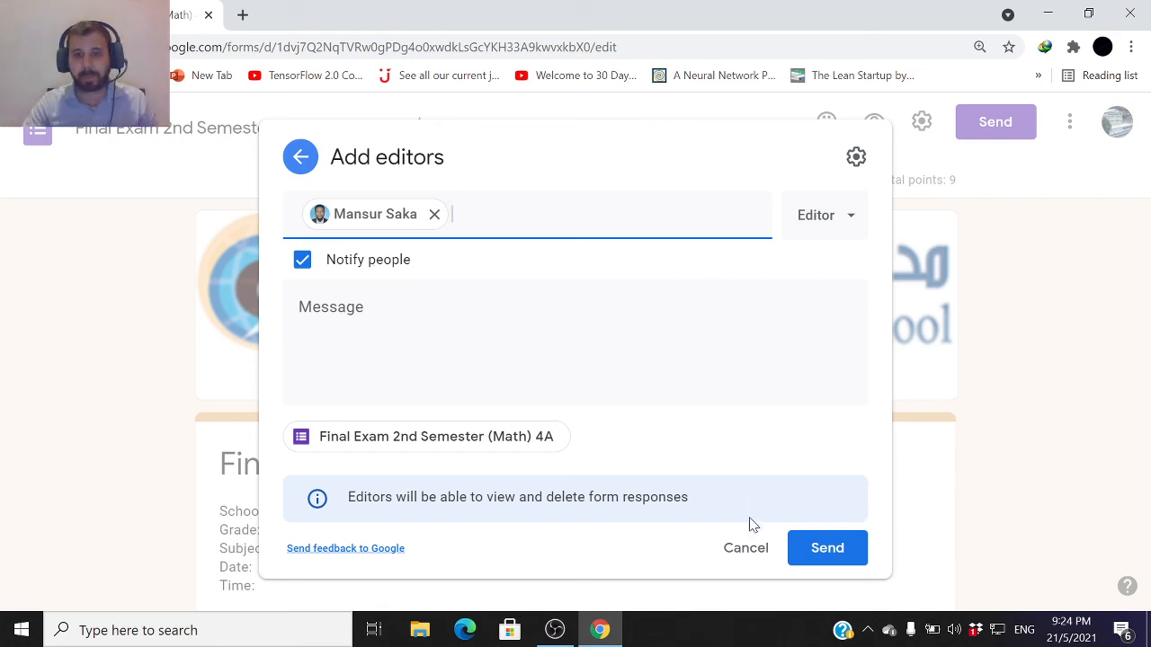
pyautogui.click(745, 548)
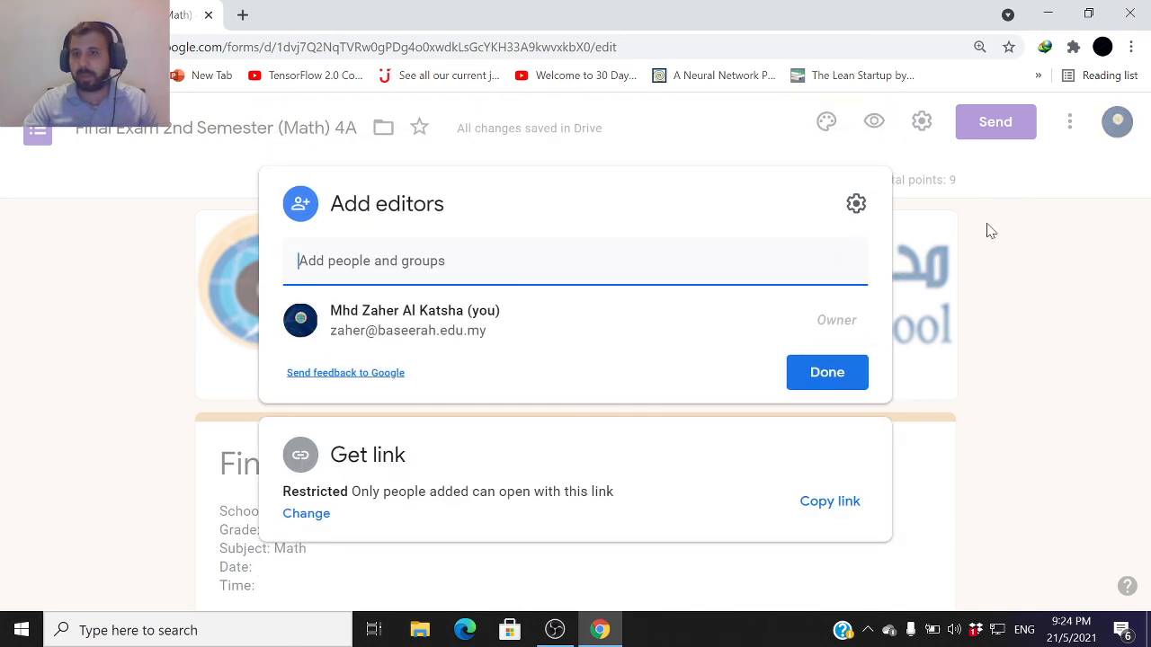
pyautogui.click(1031, 351)
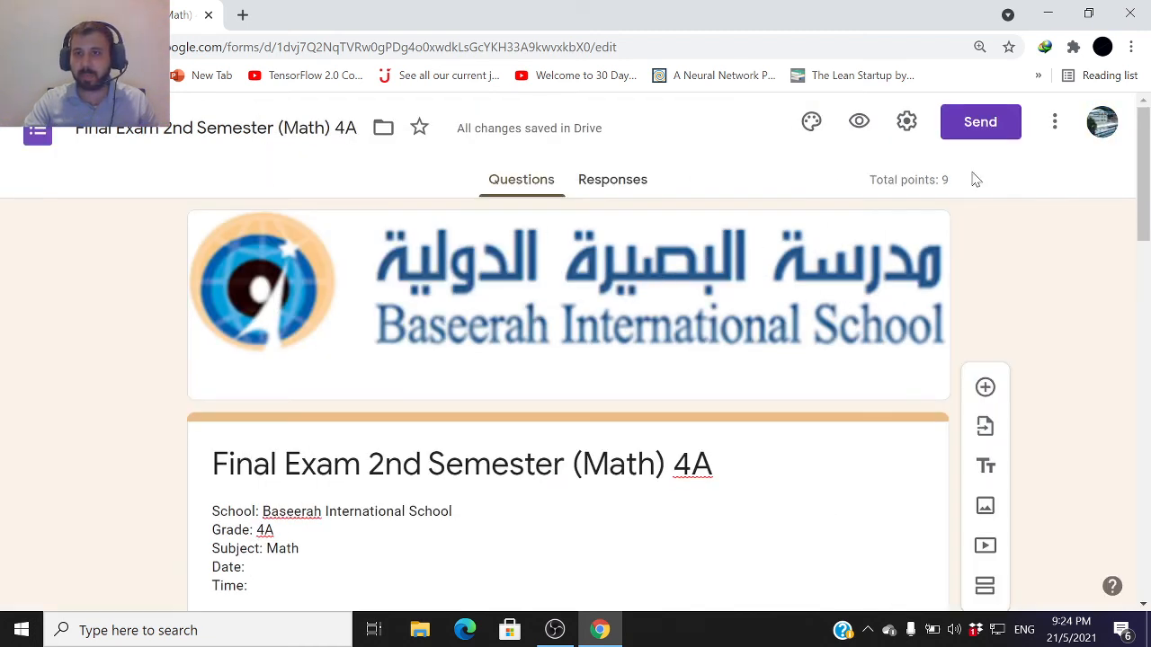
pyautogui.click(1052, 131)
pyautogui.scroll(-1, 1018, 306)
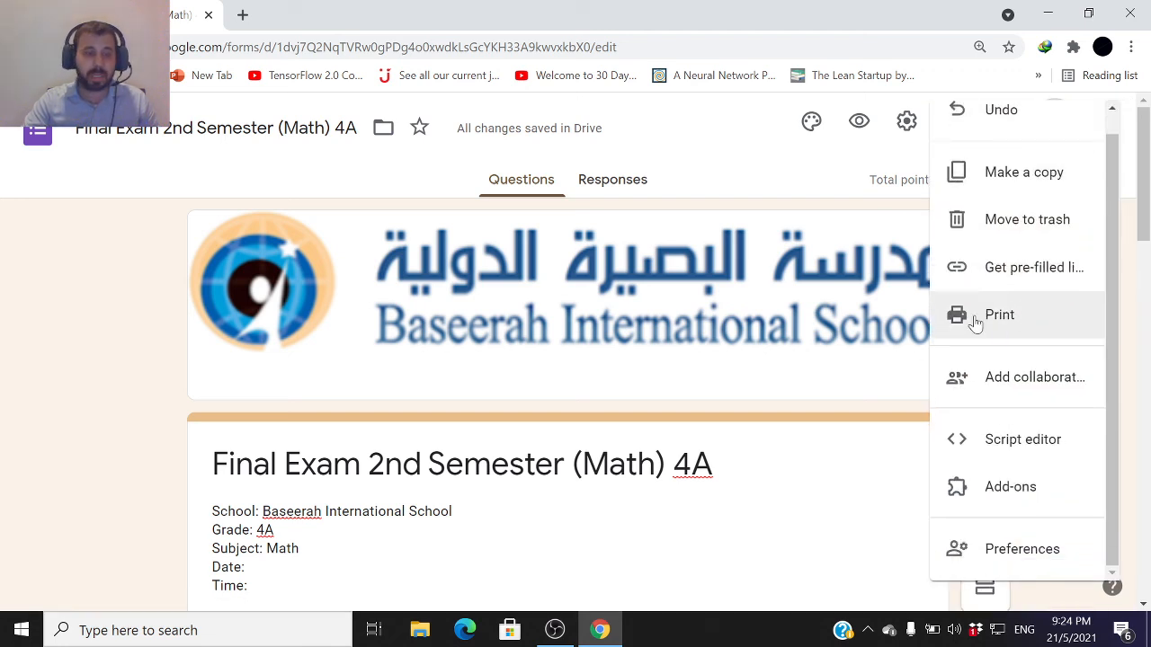
pyautogui.click(173, 187)
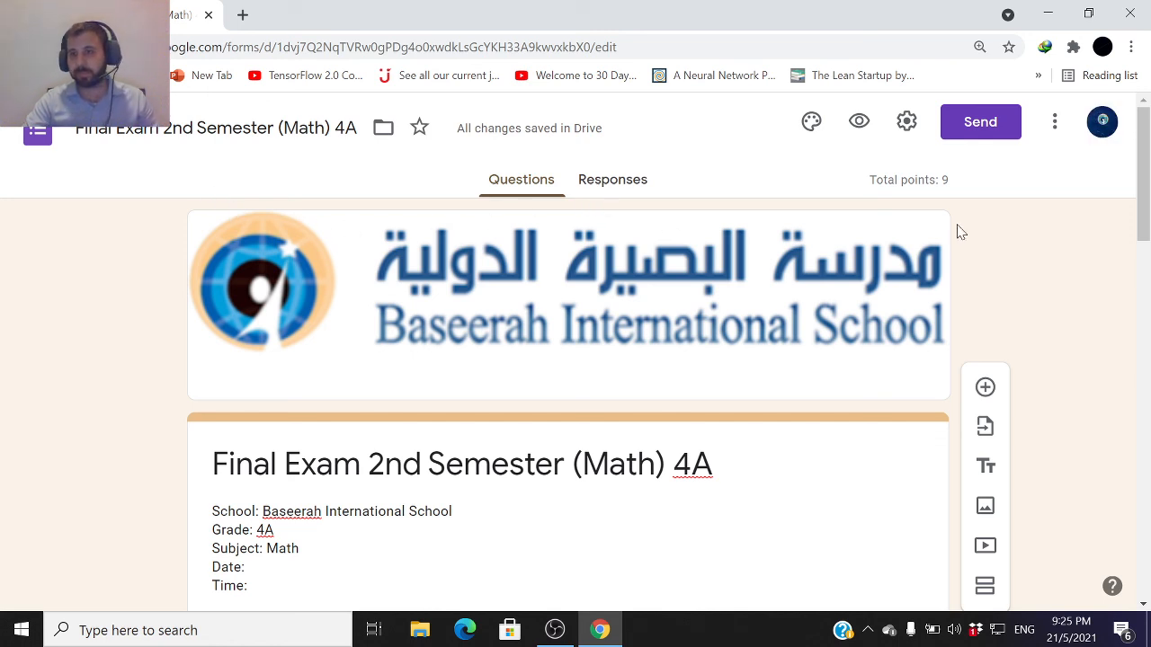
pyautogui.click(570, 630)
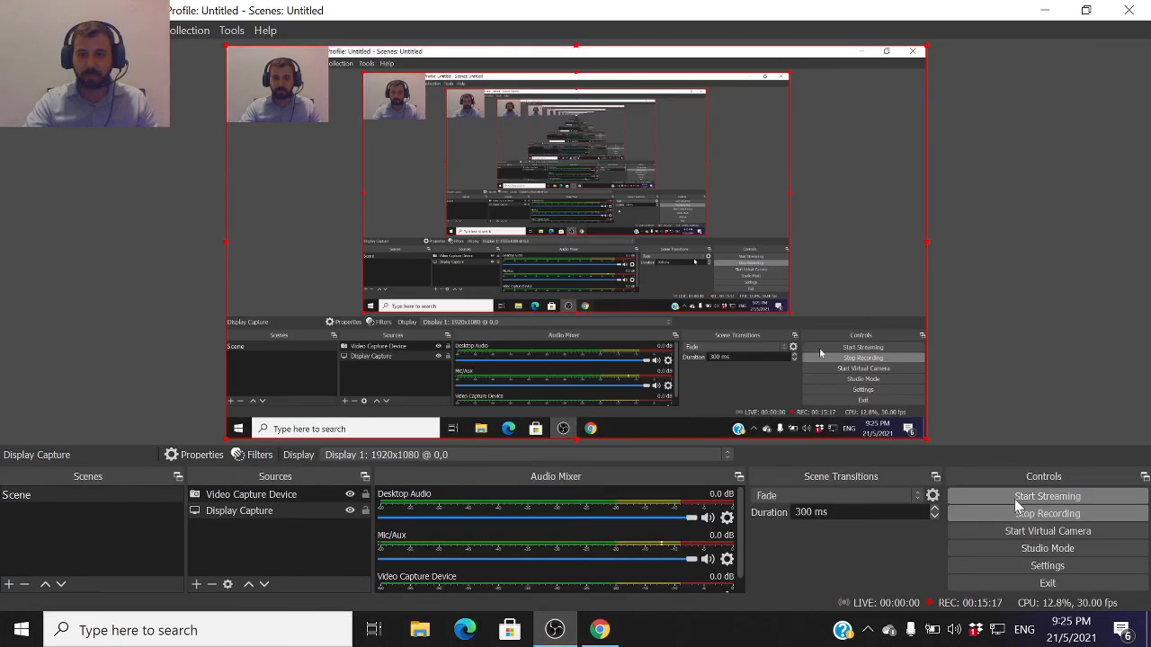